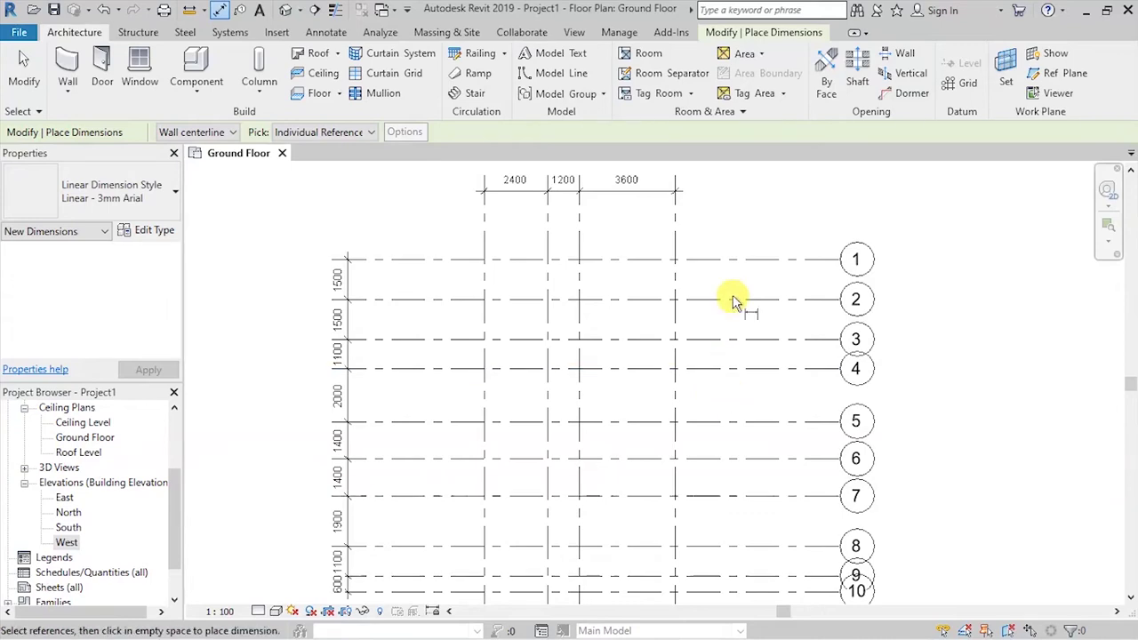
Start saving the project and browse to the Revit Project Files folder inside the Files folder on the local disk
scroll(731, 298, down, 2)
scroll(729, 372, up, 2)
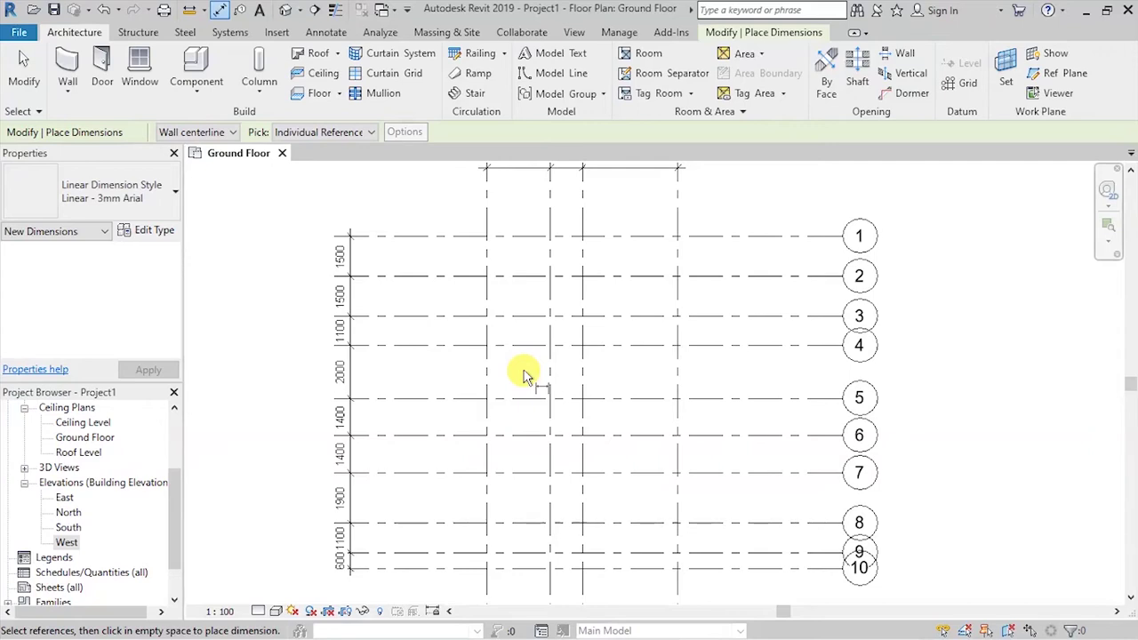
click(16, 33)
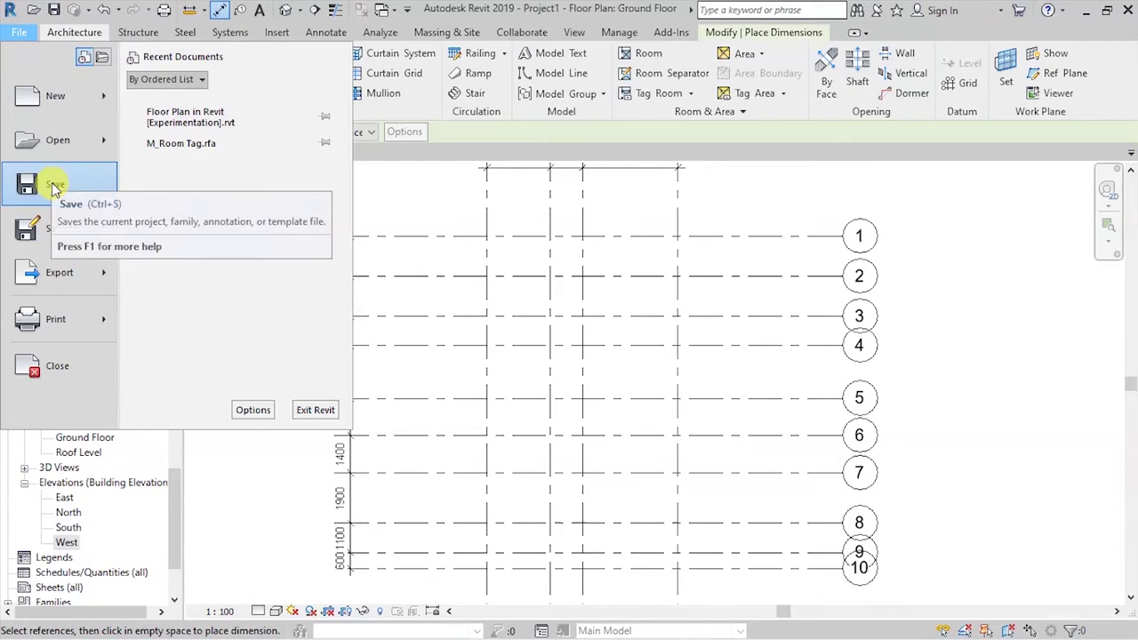
click(394, 204)
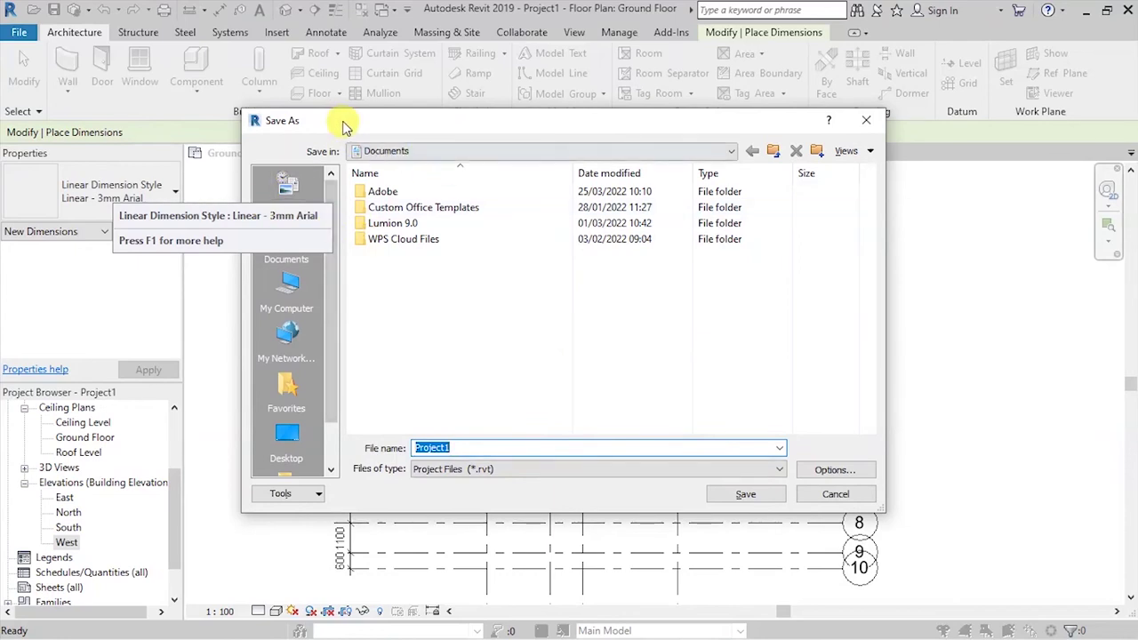
drag(375, 126, 410, 145)
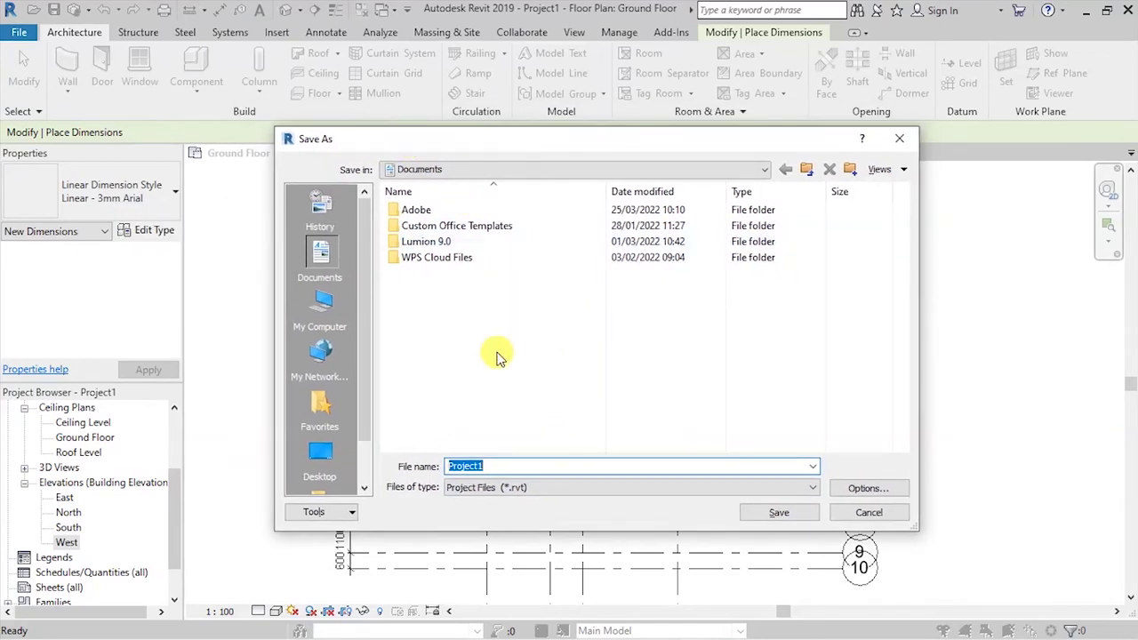
click(326, 311)
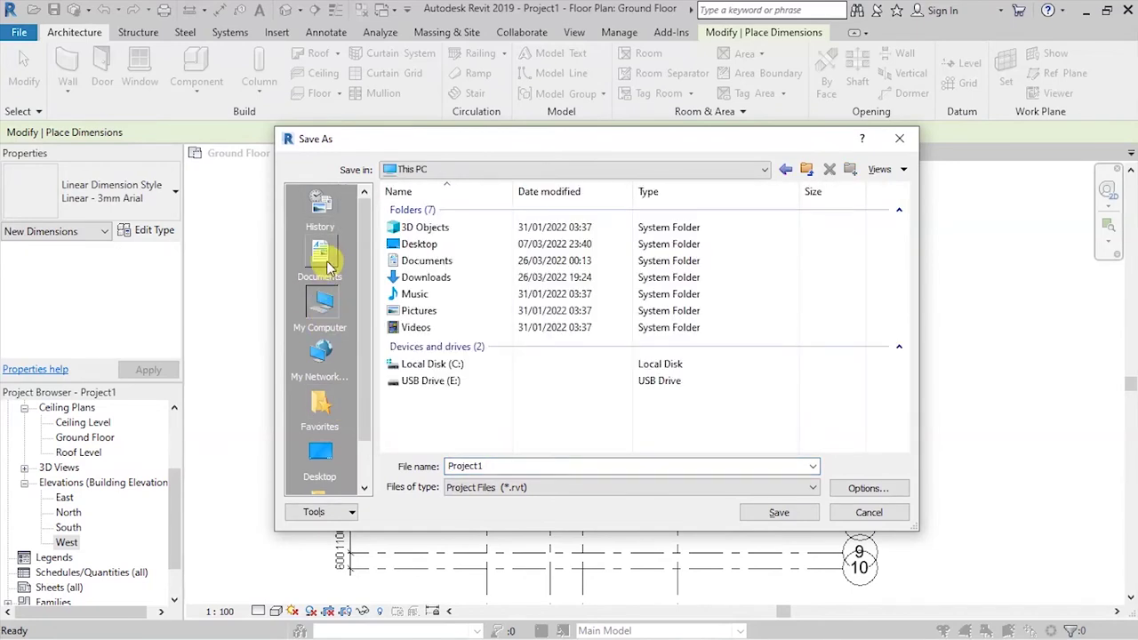
click(316, 458)
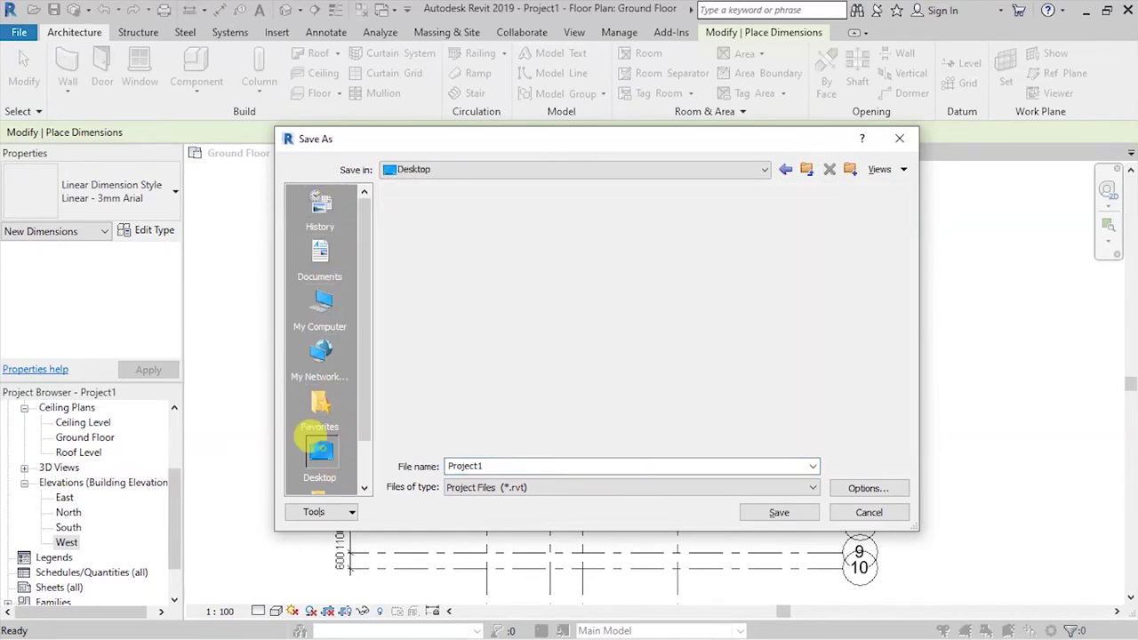
double_click(427, 305)
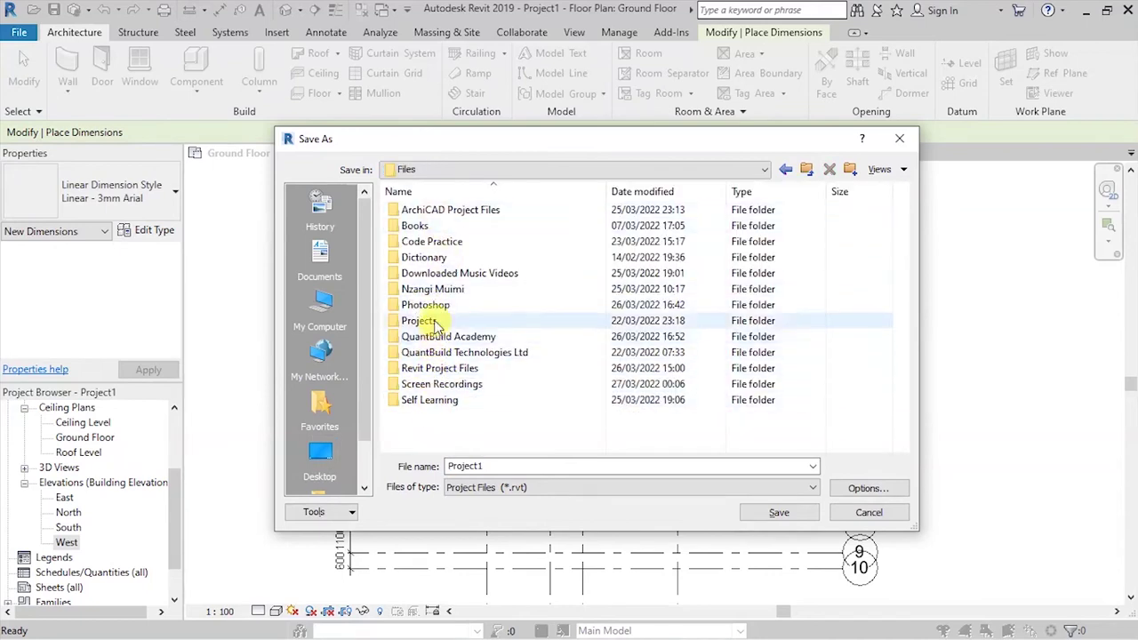
double_click(435, 369)
Name the project Revit 2019 Tutorial and save it as a project file (*.rvt)
double_click(497, 466)
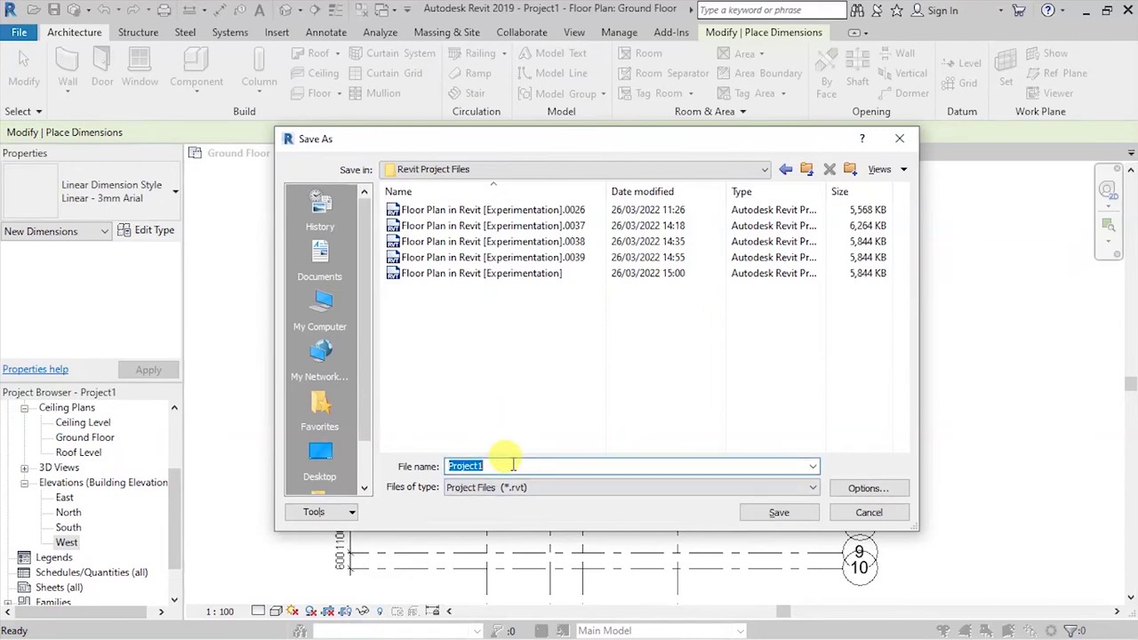
text(Revit 2019 Tutorial)
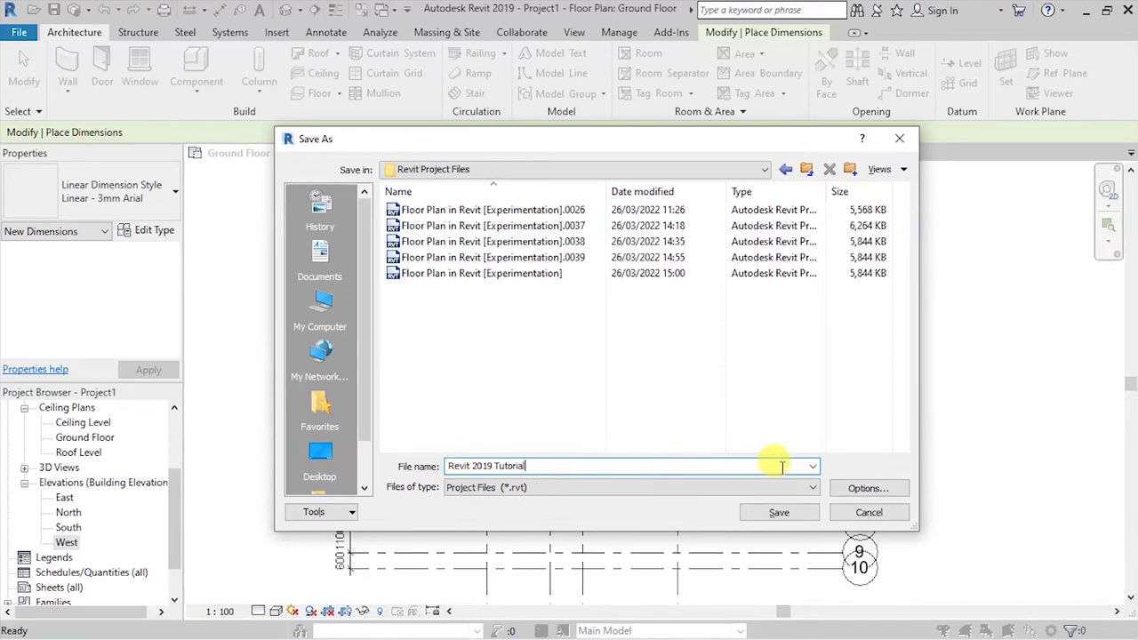
click(812, 466)
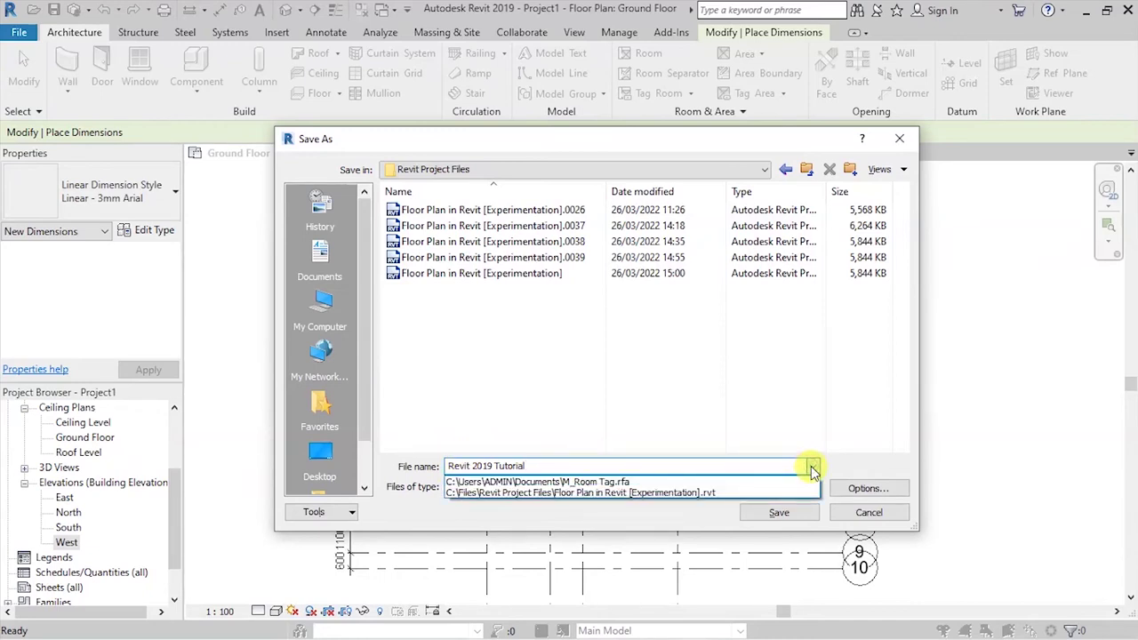
click(811, 465)
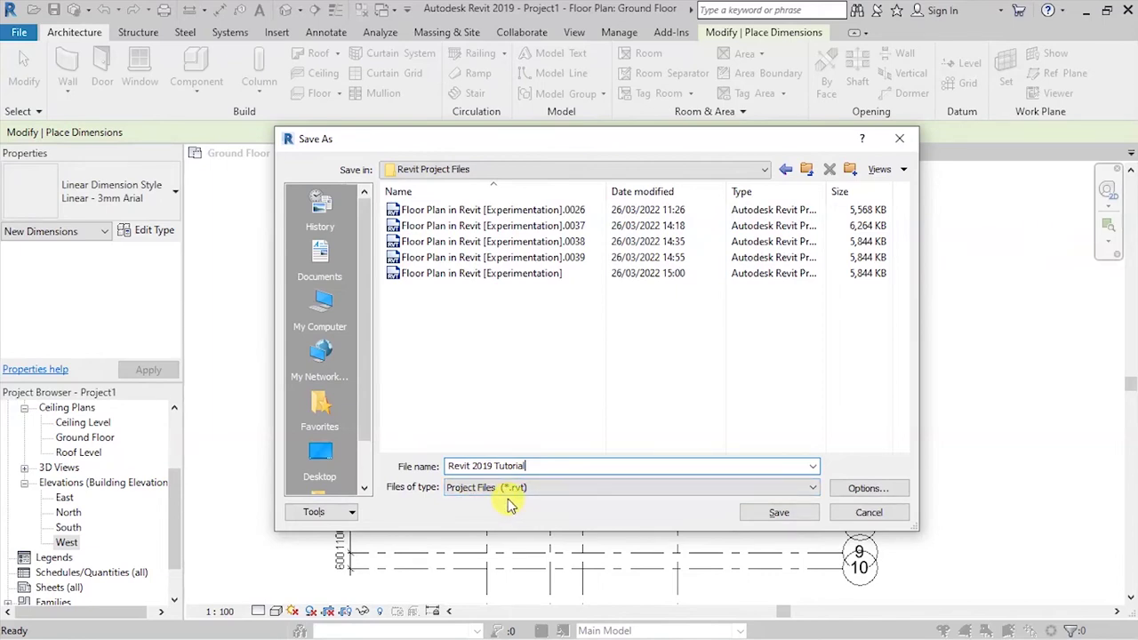
click(810, 487)
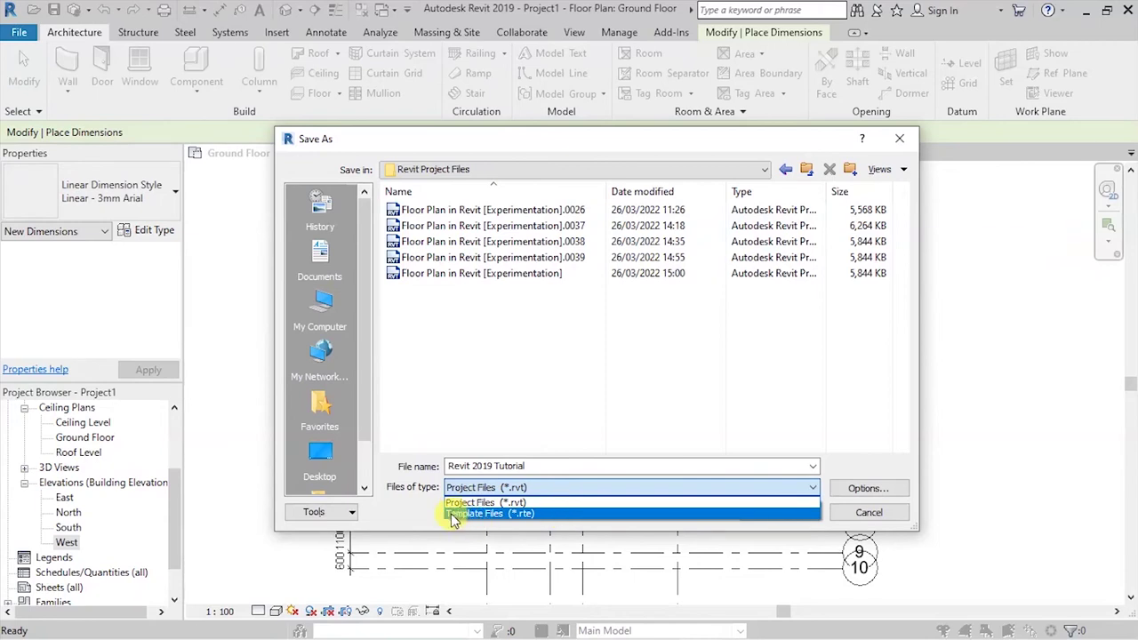
click(714, 381)
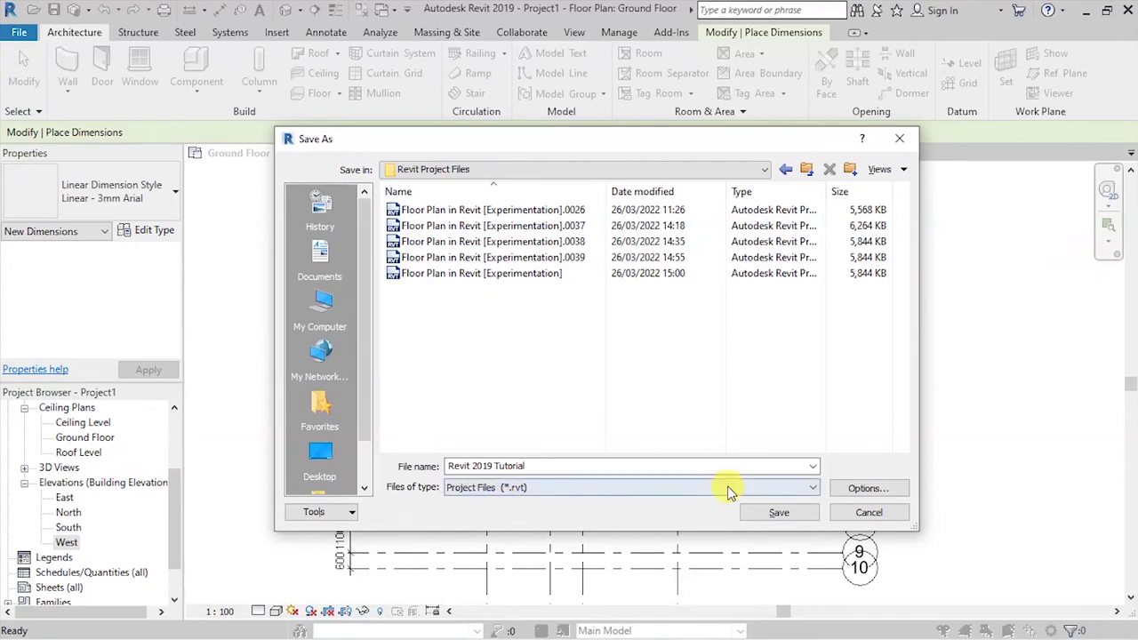
click(771, 514)
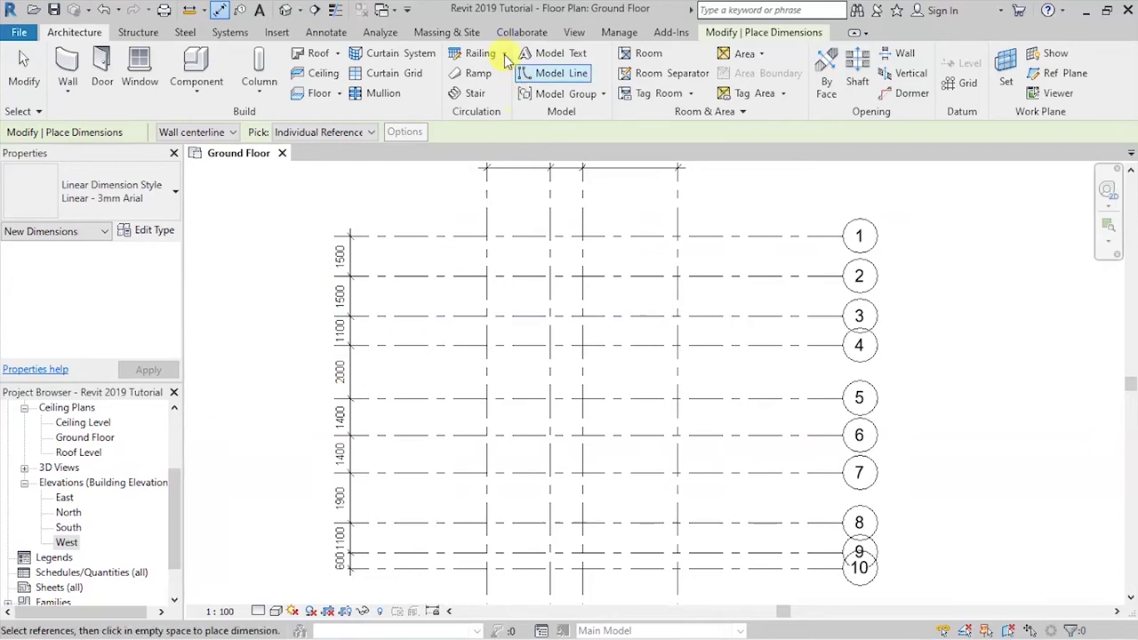
Start the Wall tool and choose the Basic Wall type Generic - 200mm
scroll(594, 343, down, 1)
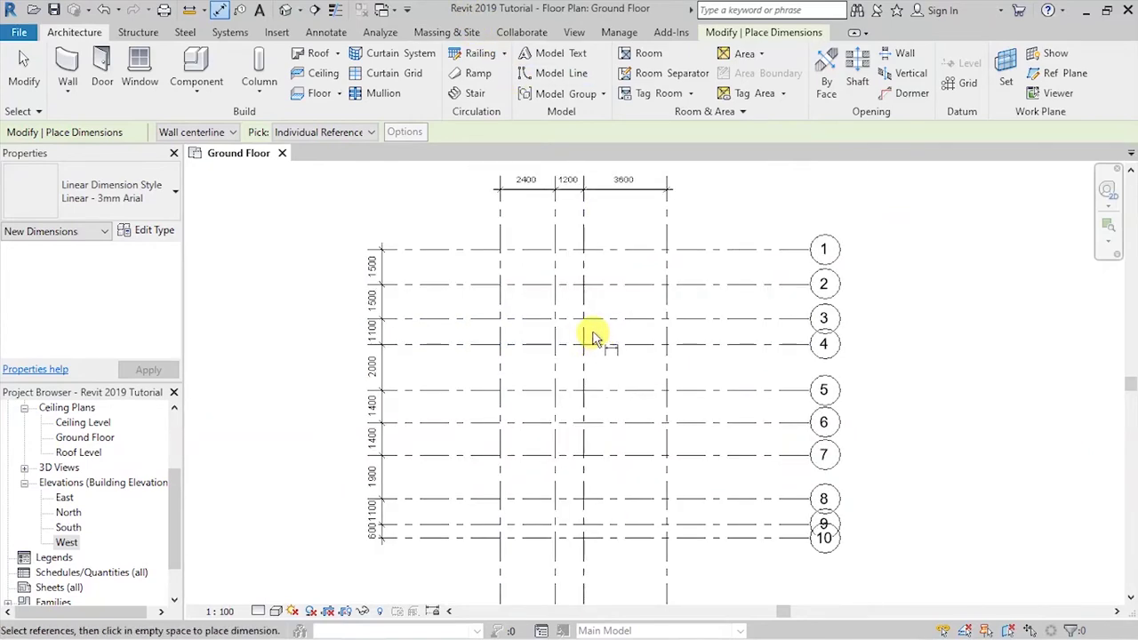
scroll(593, 338, up, 1)
scroll(626, 321, down, 1)
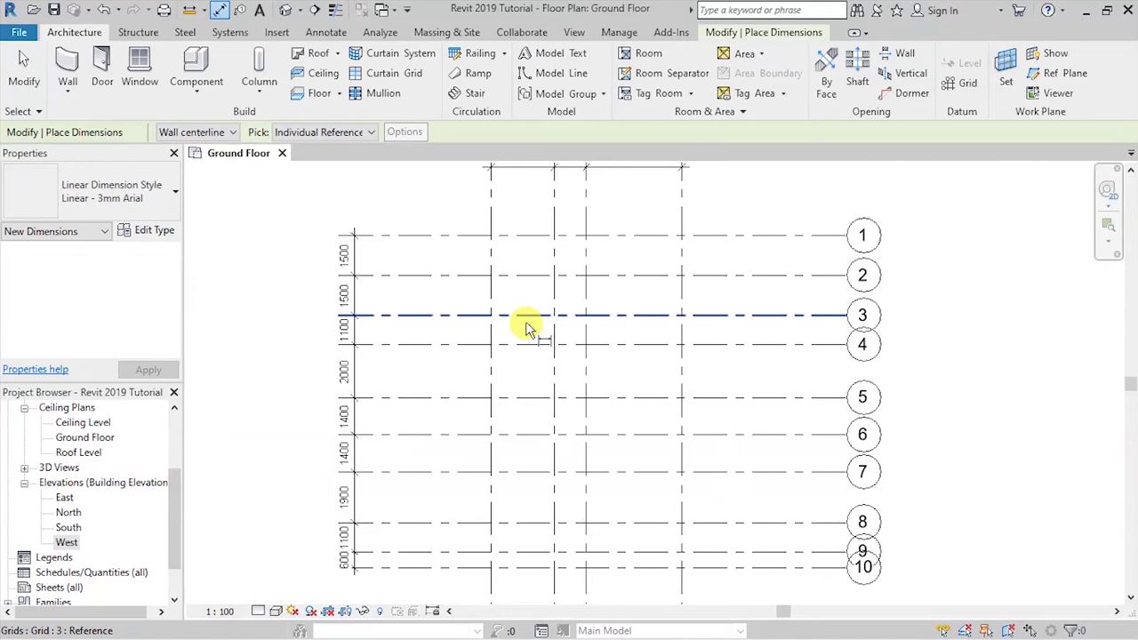
scroll(525, 334, up, 1)
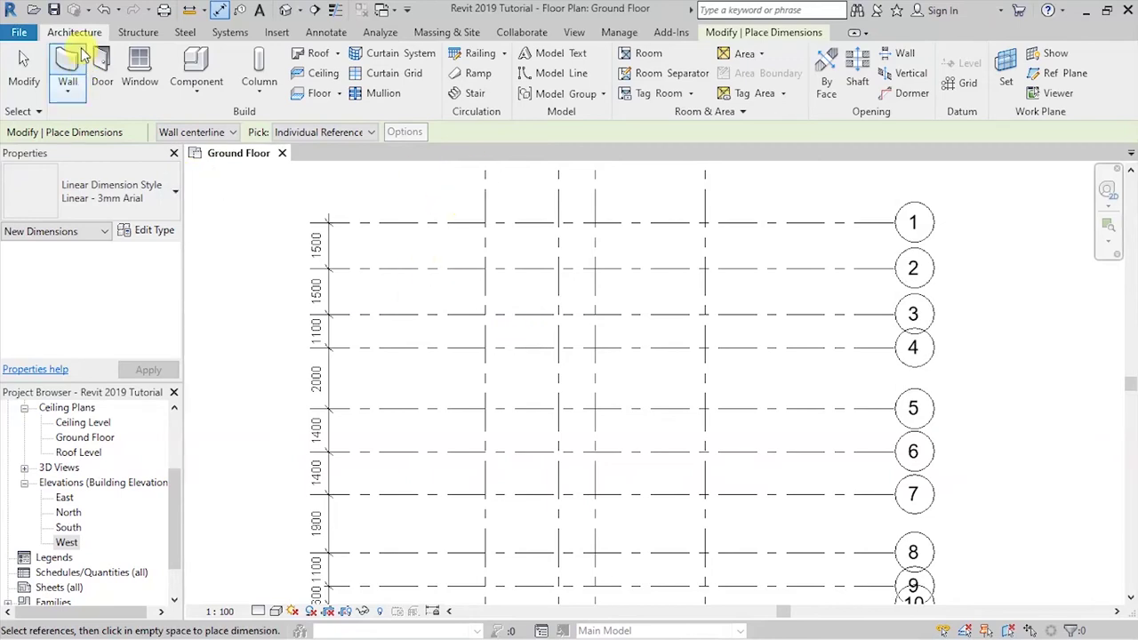
click(65, 75)
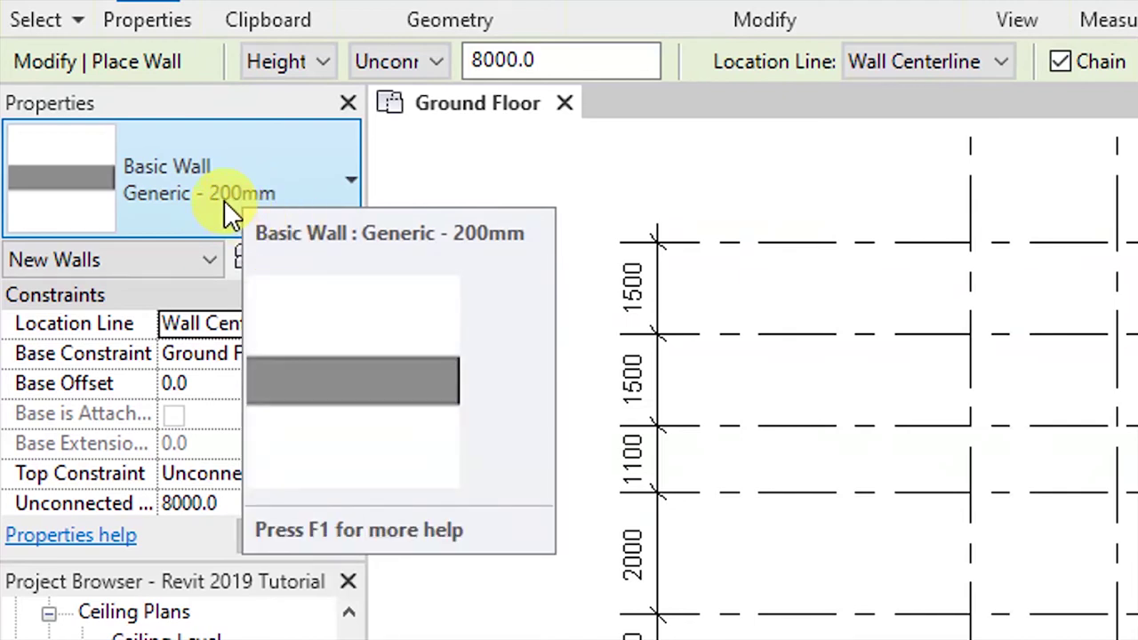
click(352, 183)
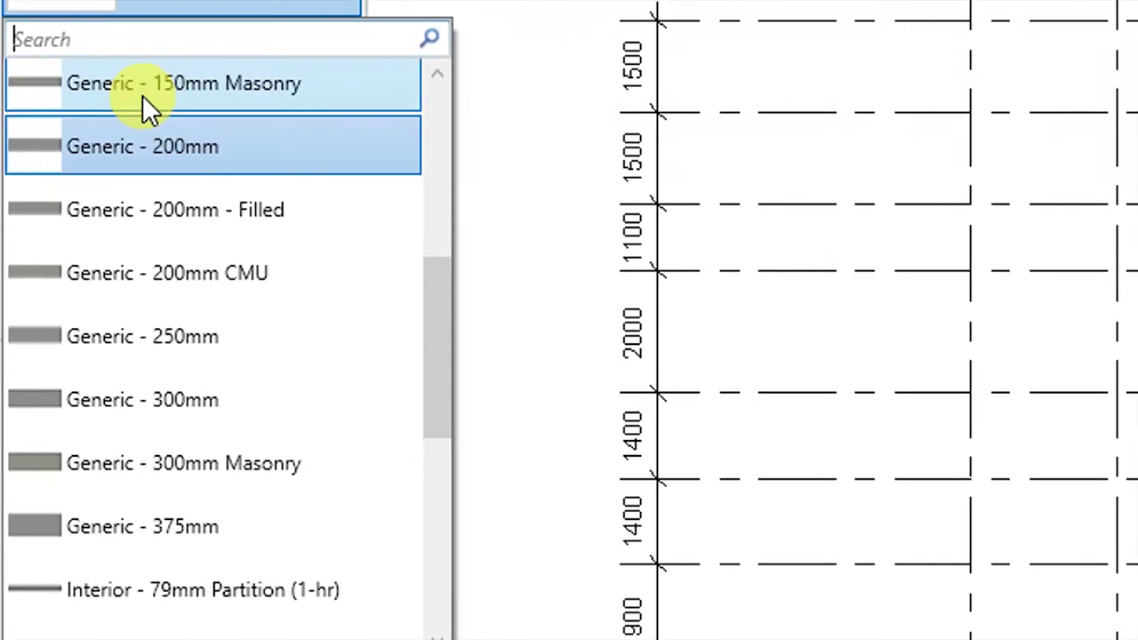
mouse_move(232, 95)
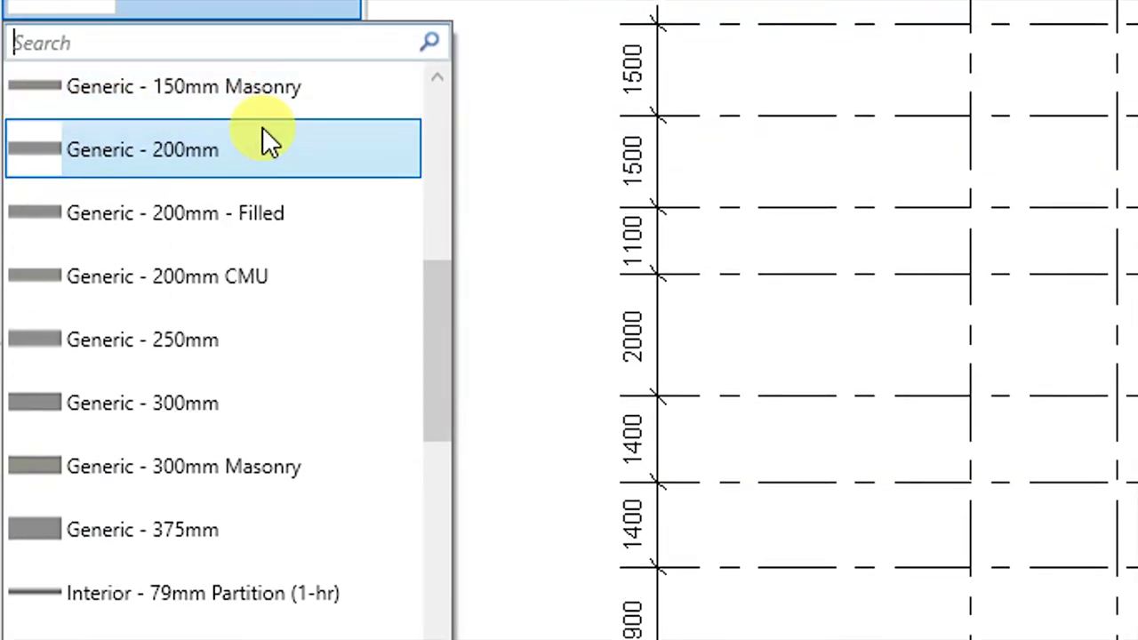
click(247, 175)
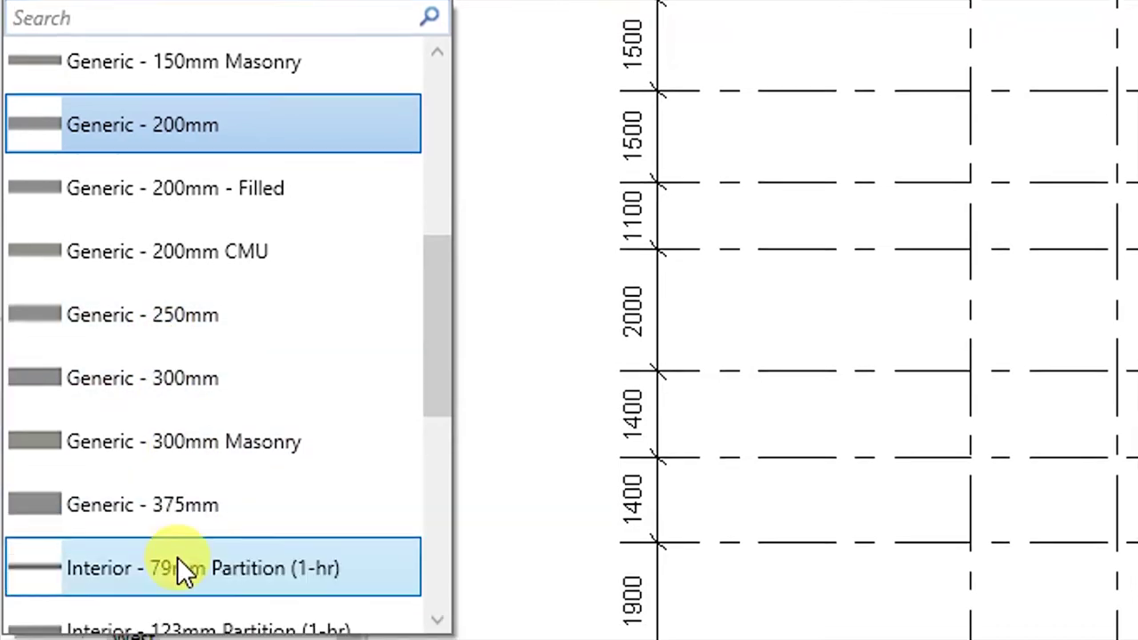
drag(432, 368, 437, 344)
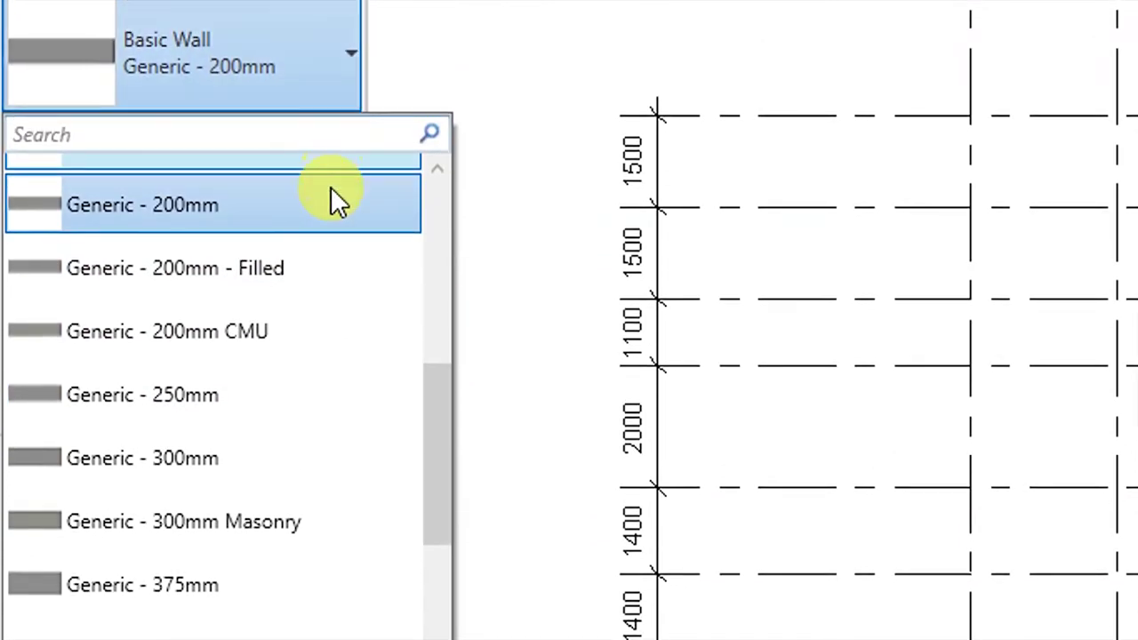
click(186, 212)
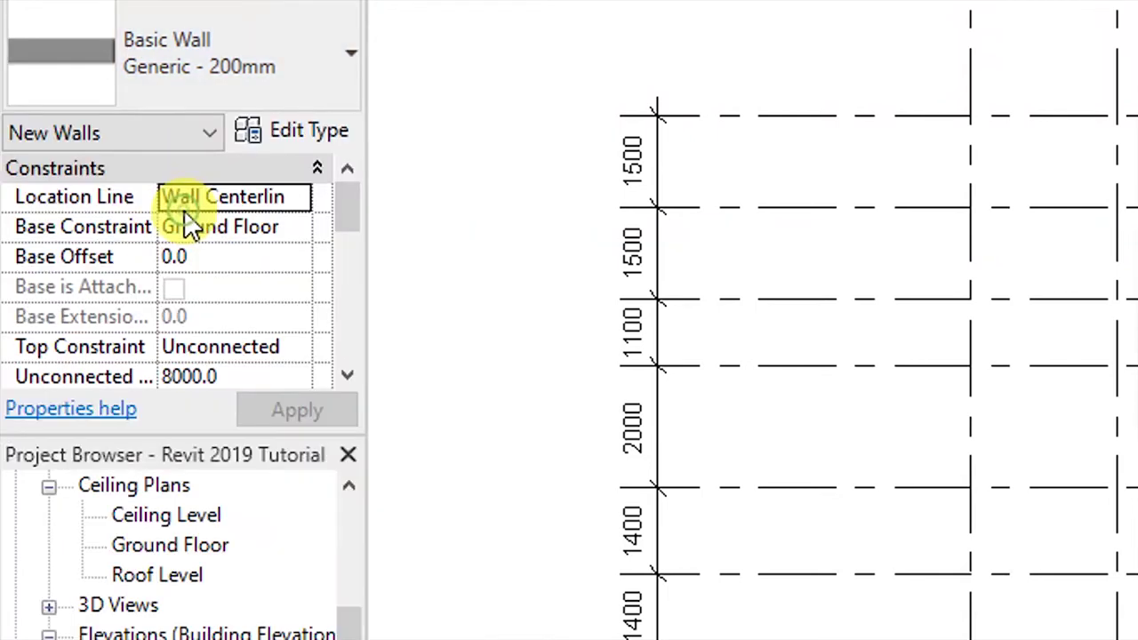
Open the wall's type properties and switch the type to Generic - 200mm - Filled
click(302, 139)
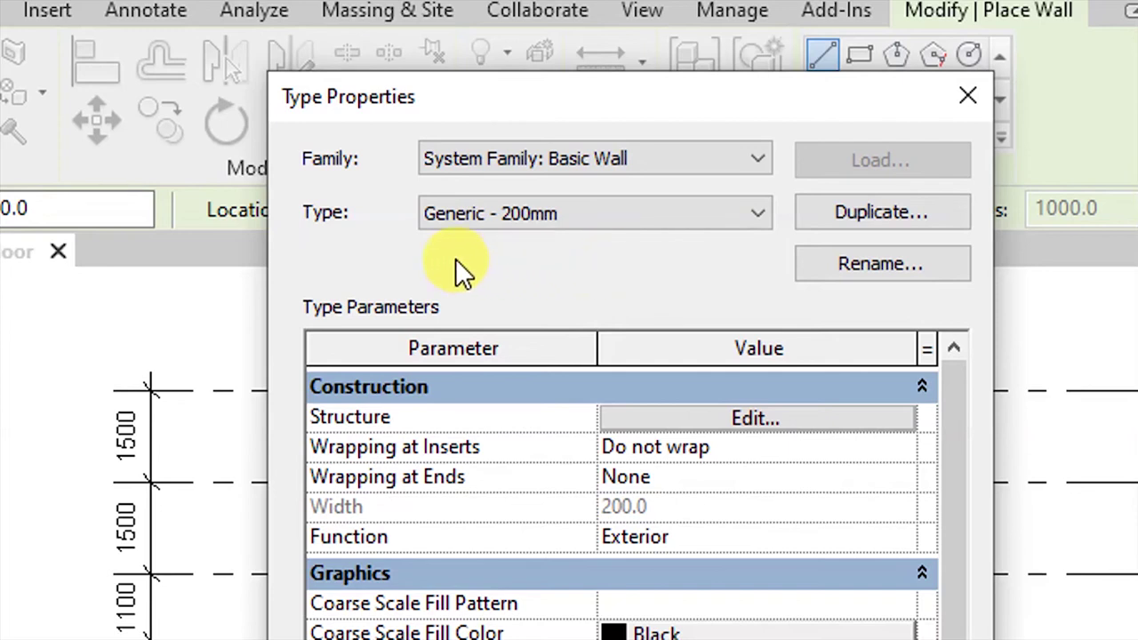
click(592, 219)
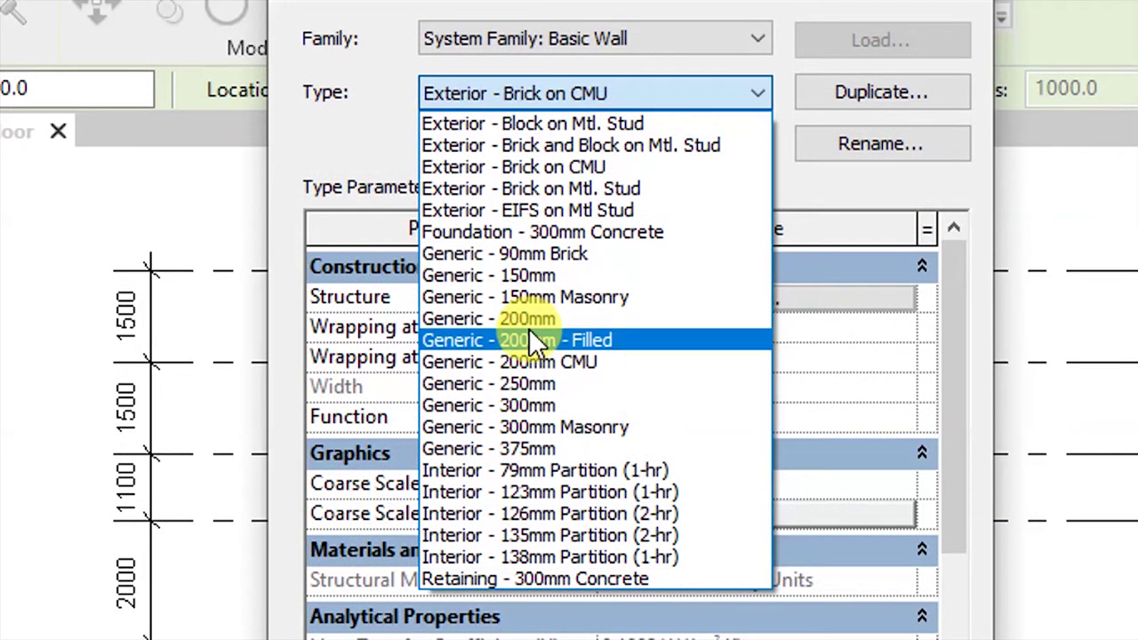
click(533, 340)
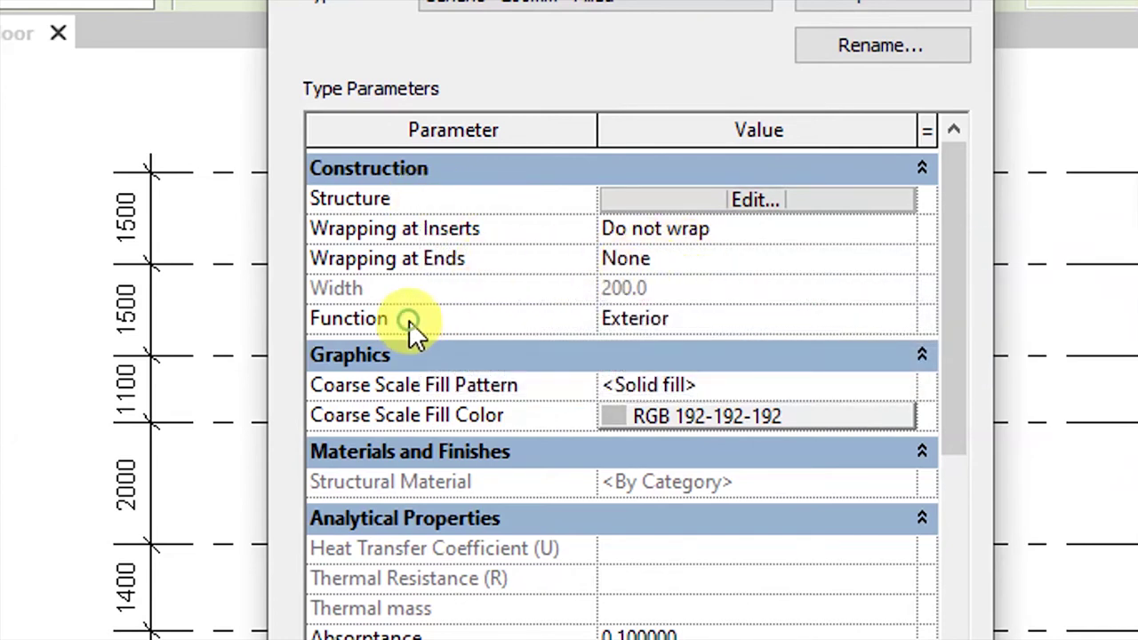
Examine the wall type's parameters, from construction function and graphics through to the identity data
click(675, 318)
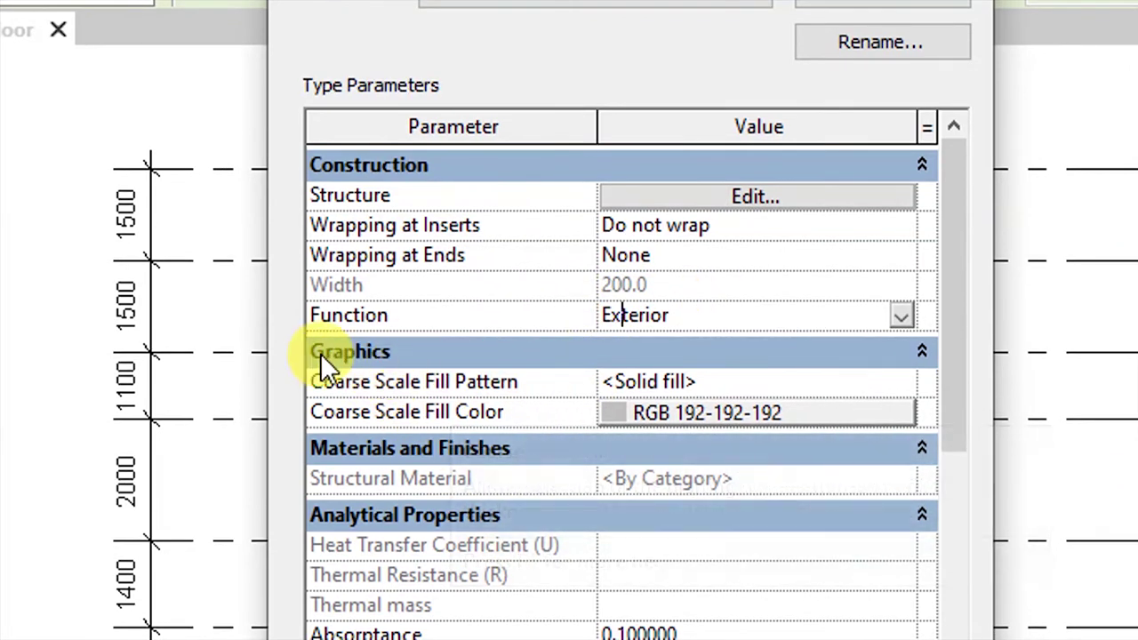
mouse_move(462, 384)
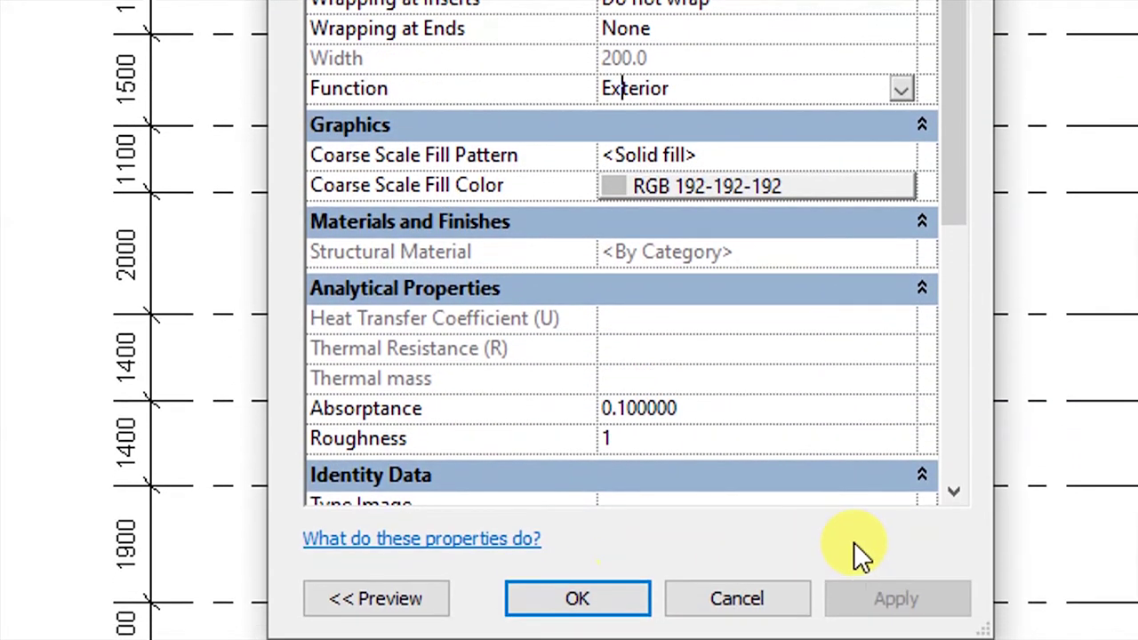
click(952, 494)
click(953, 494)
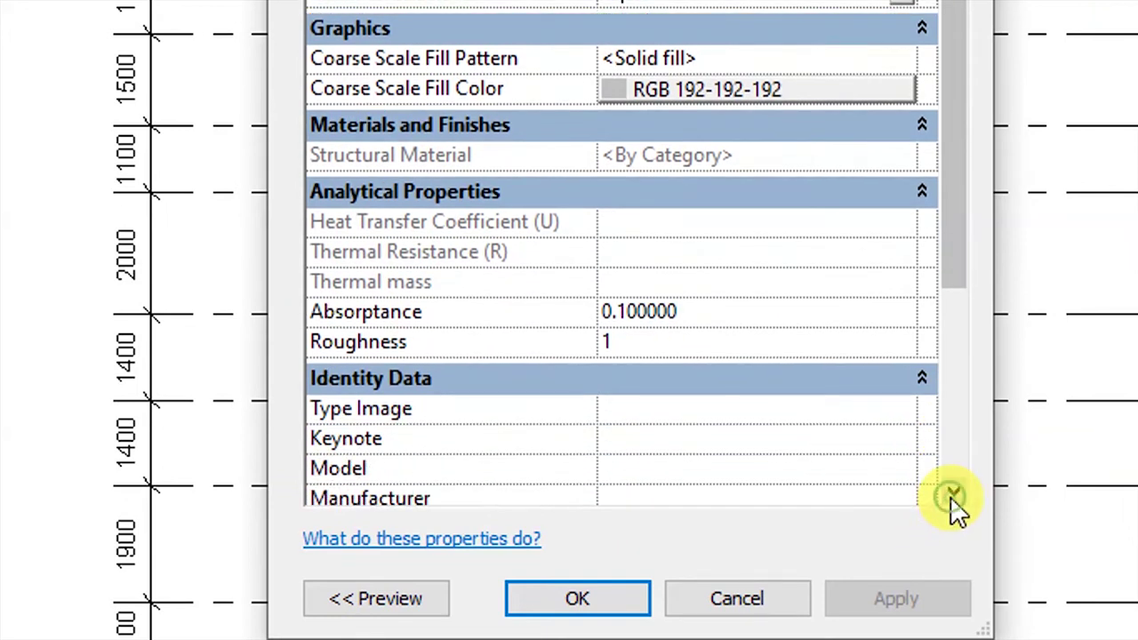
click(953, 494)
click(953, 494)
click(952, 494)
click(953, 494)
click(953, 494)
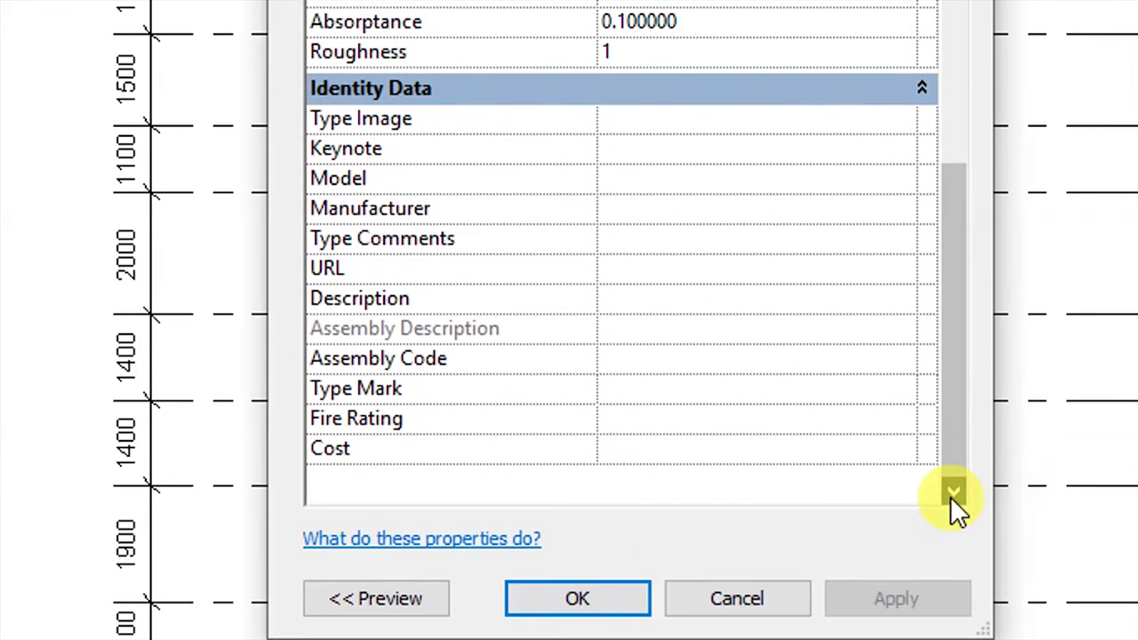
scroll(536, 402, up, 2)
scroll(536, 404, up, 4)
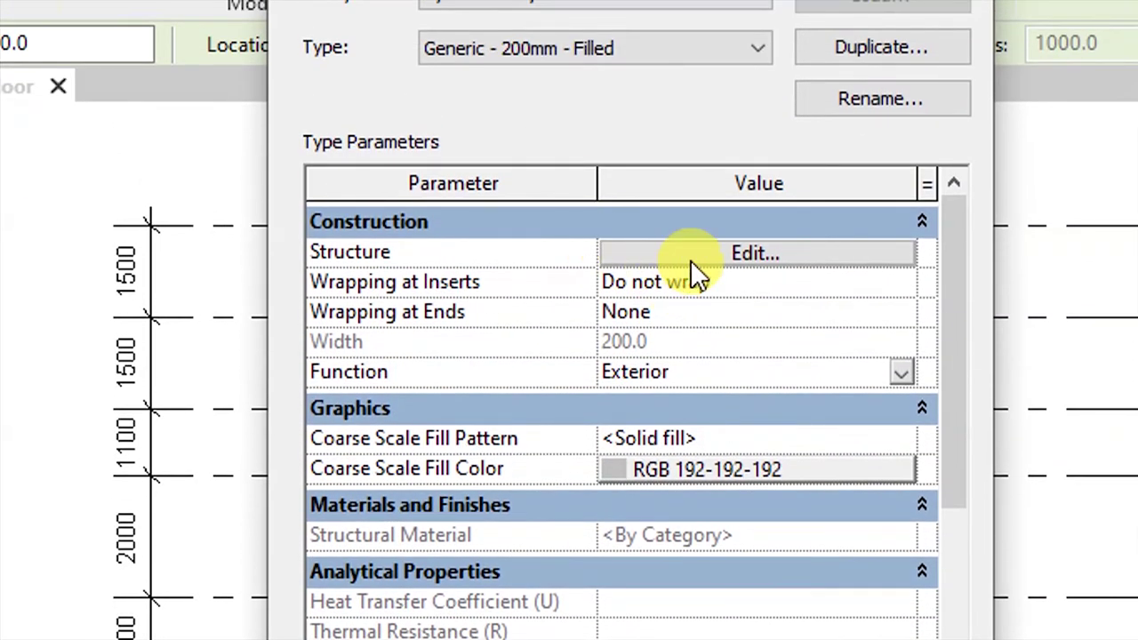
Review the layers in the wall type's structure, and accept both the assembly and the type properties
click(750, 253)
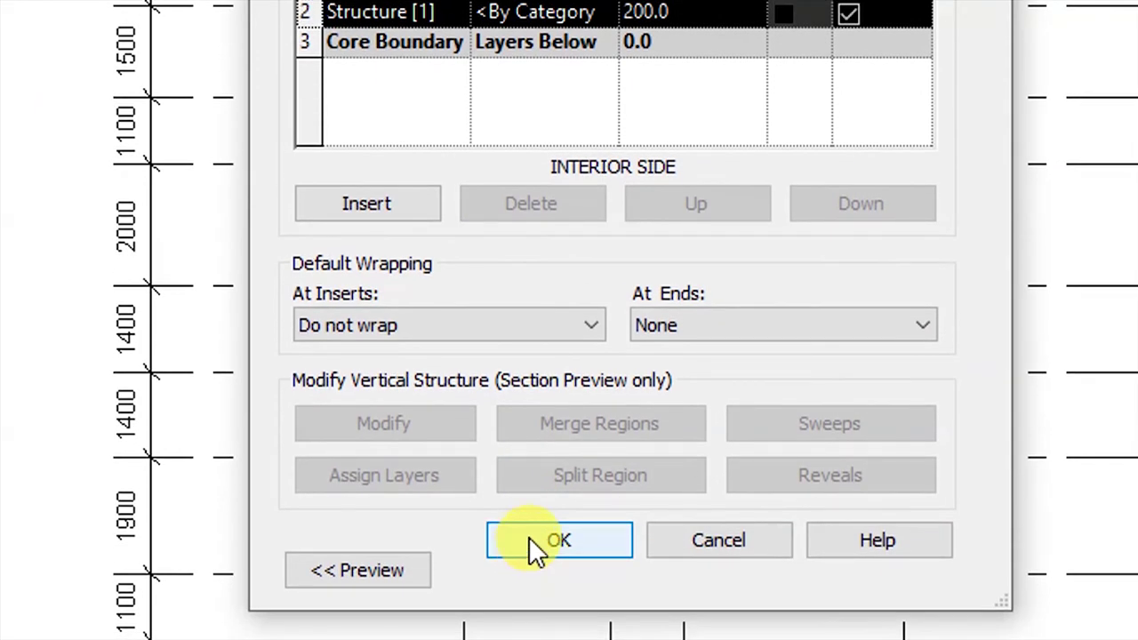
click(532, 544)
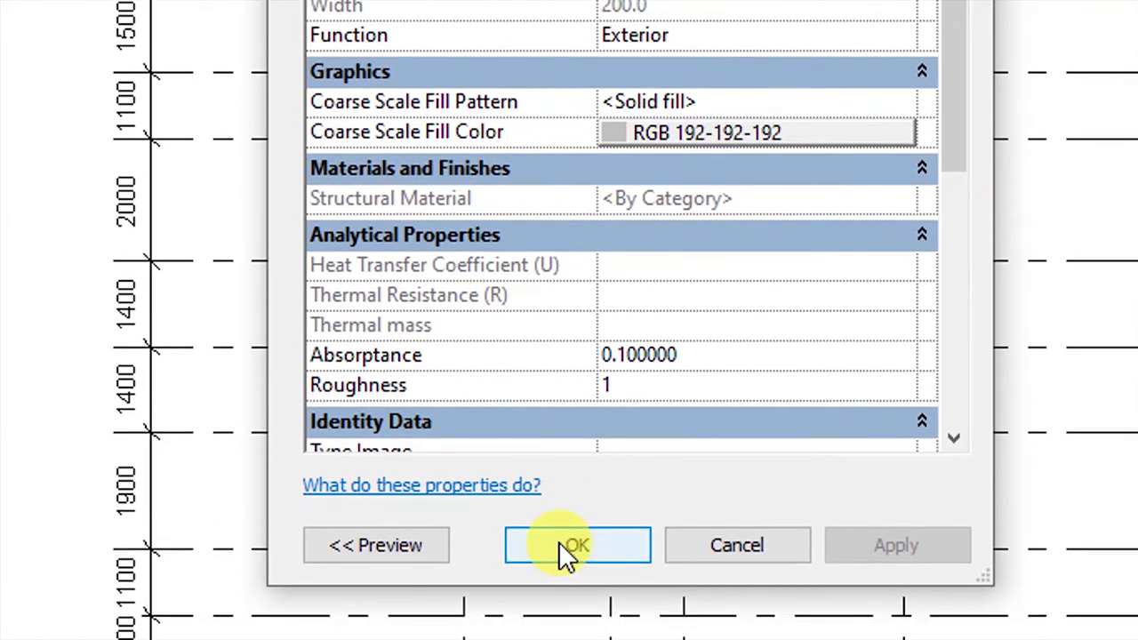
click(565, 623)
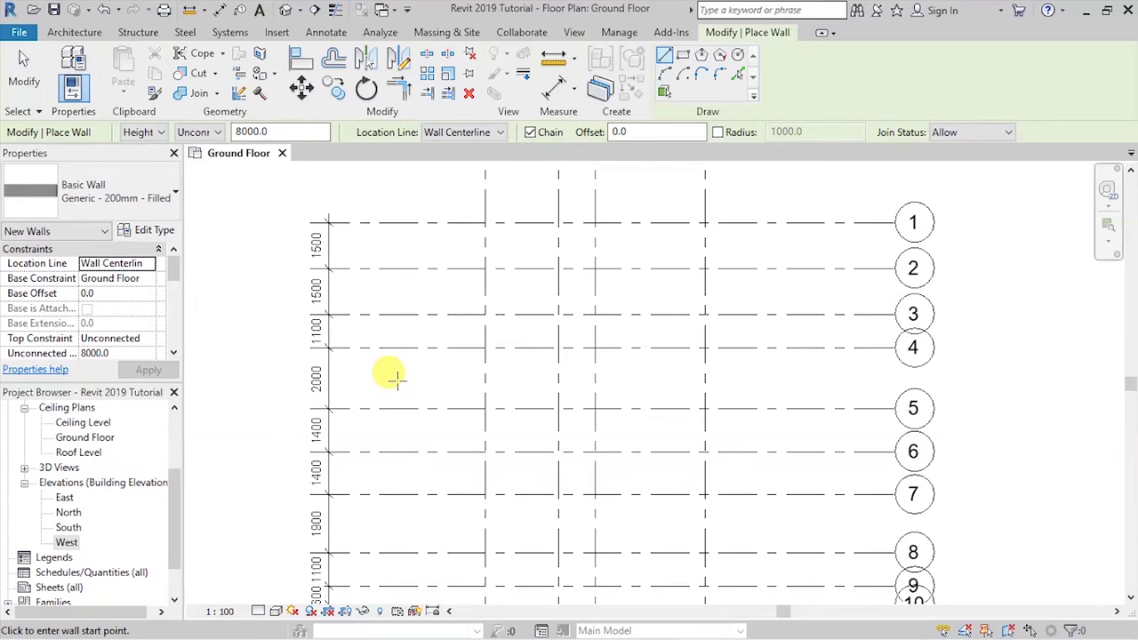
scroll(343, 399, down, 3)
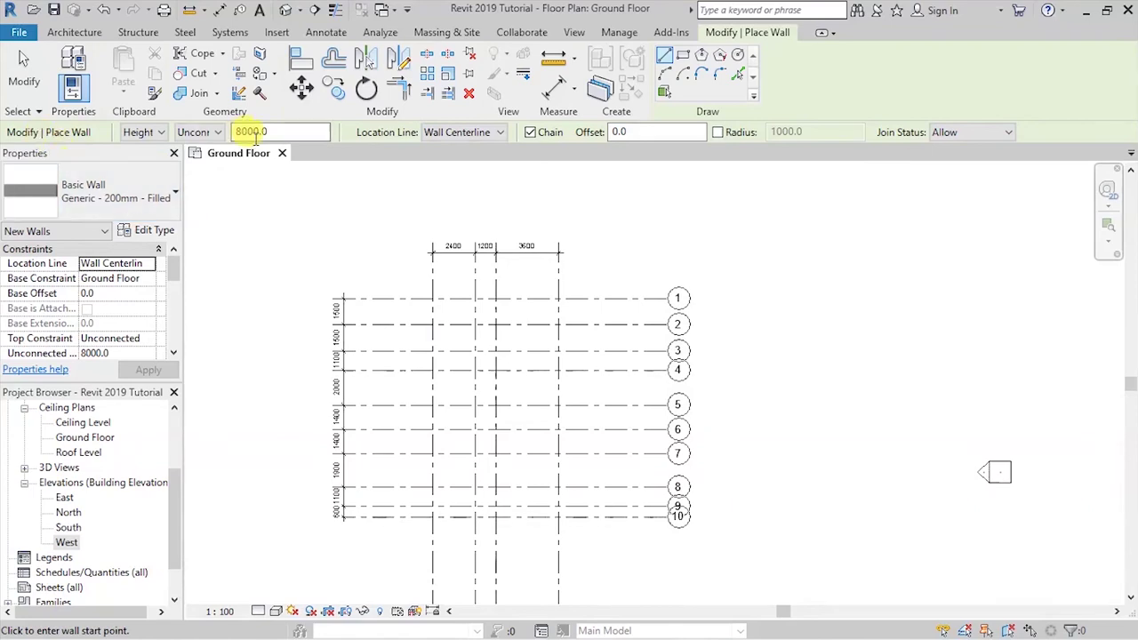
Keep the new walls' base at Ground Floor and set their top constraint to Up to level: Roof Level
click(160, 132)
click(220, 131)
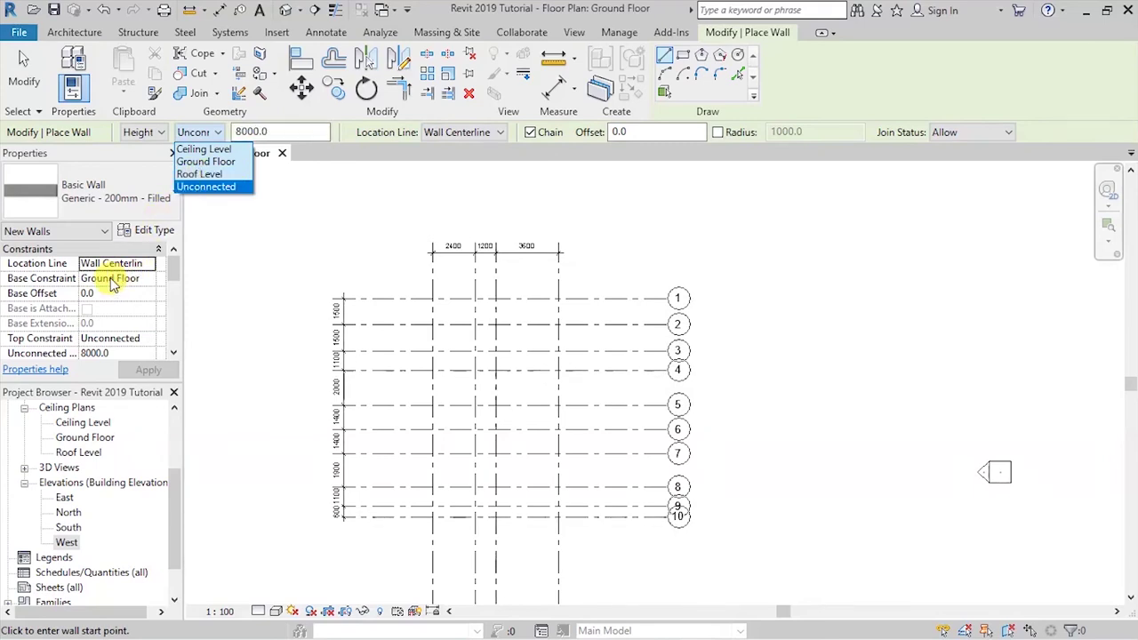
click(111, 281)
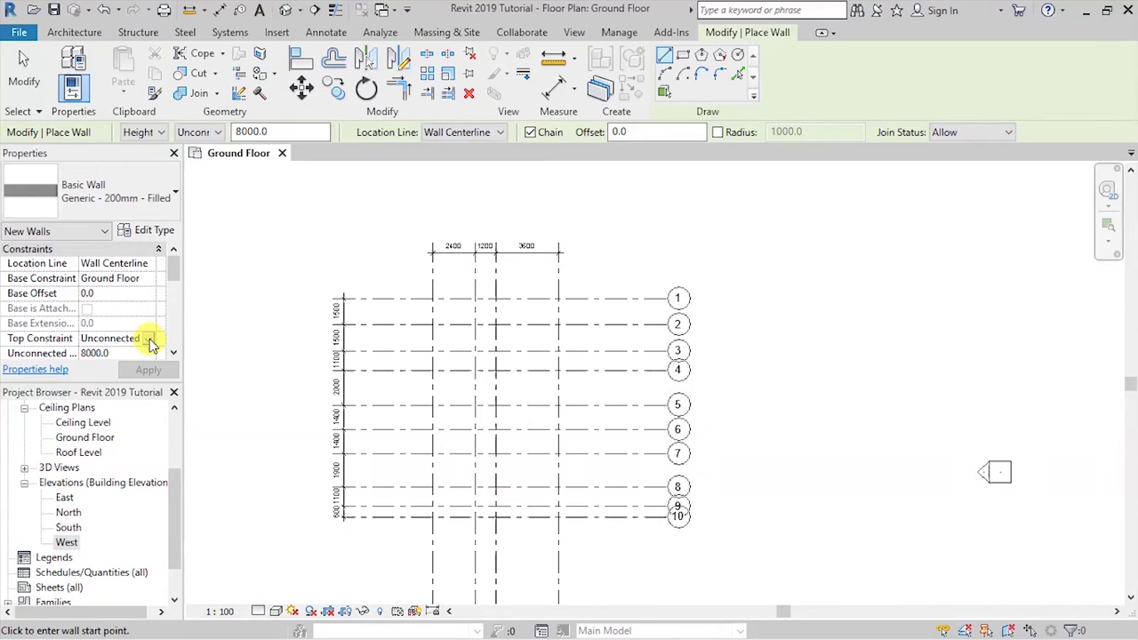
click(150, 340)
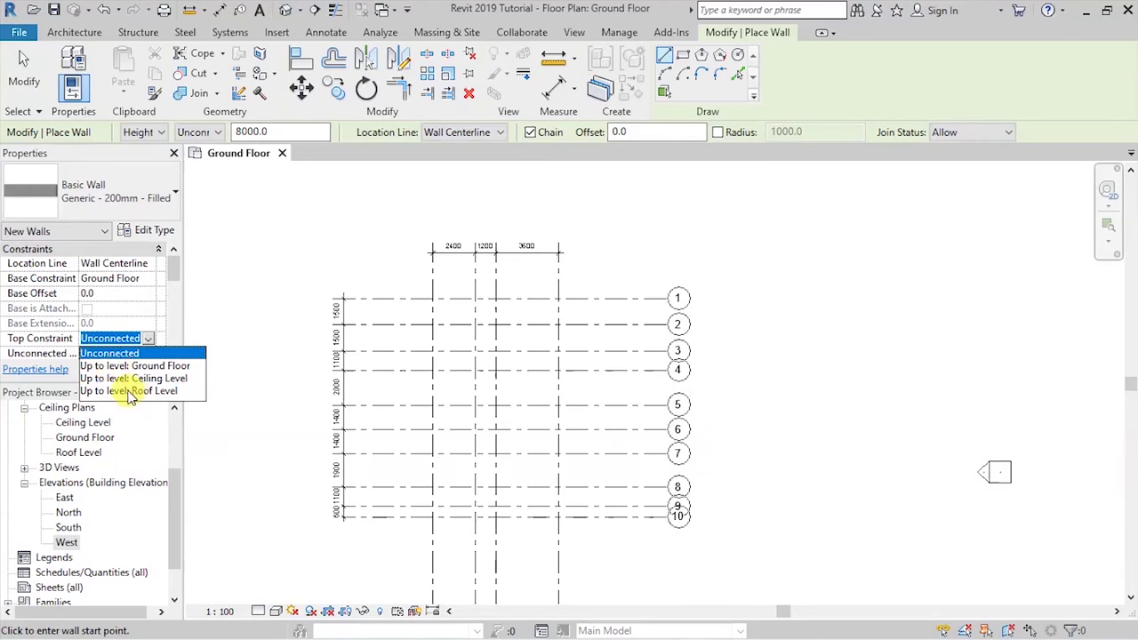
click(129, 391)
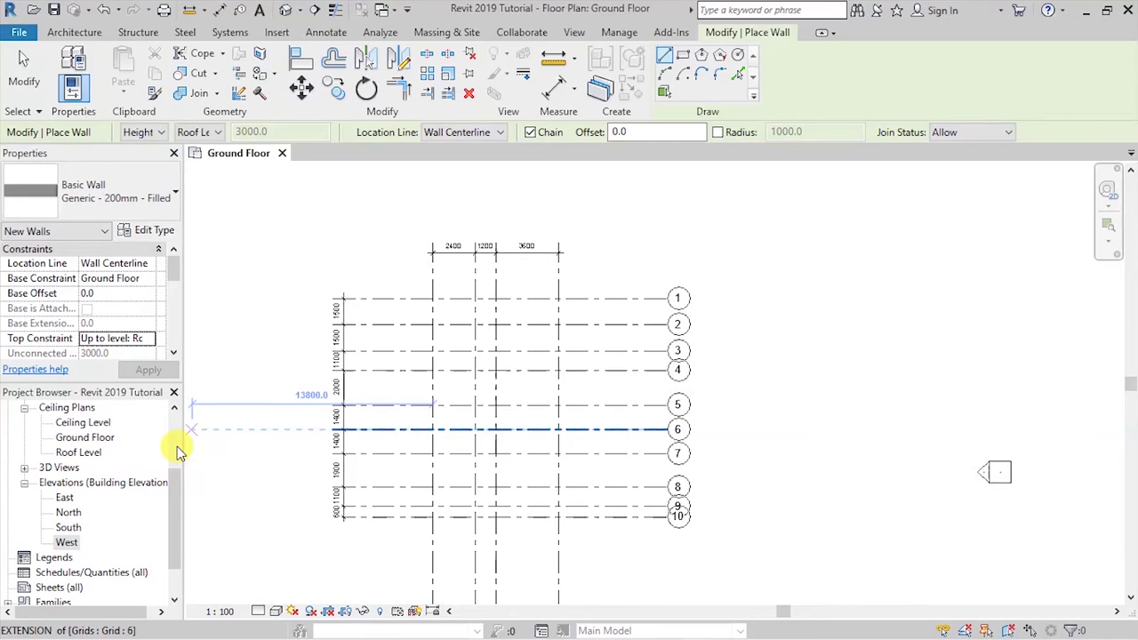
Open the East elevation and examine the heights of the Ground Floor, Ceiling Level and Roof Level
double_click(64, 499)
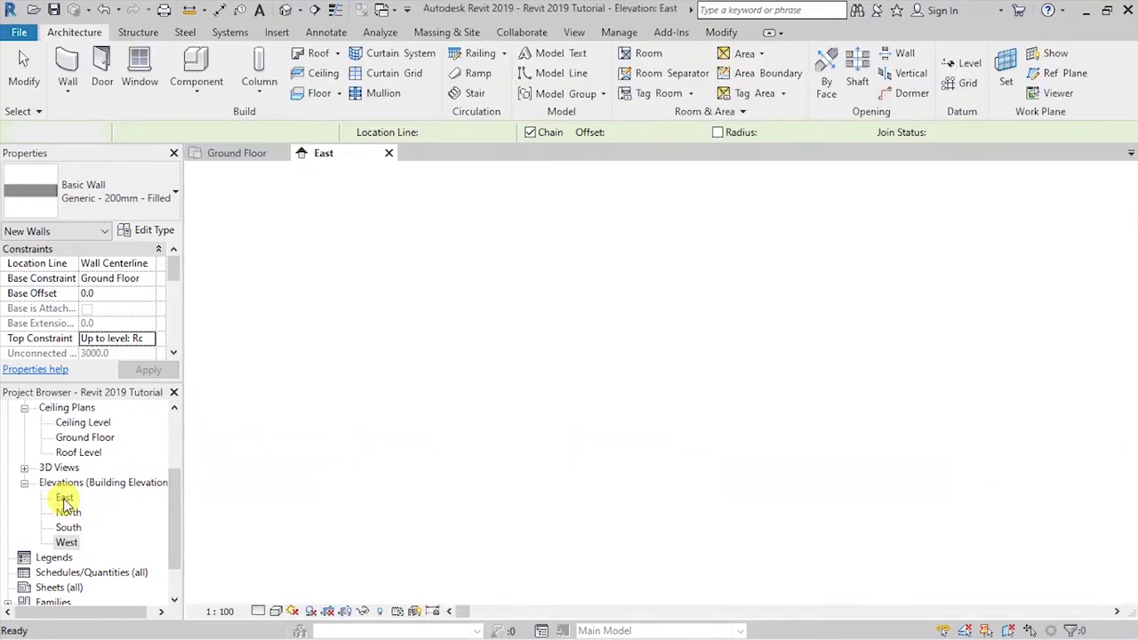
scroll(343, 382, down, 3)
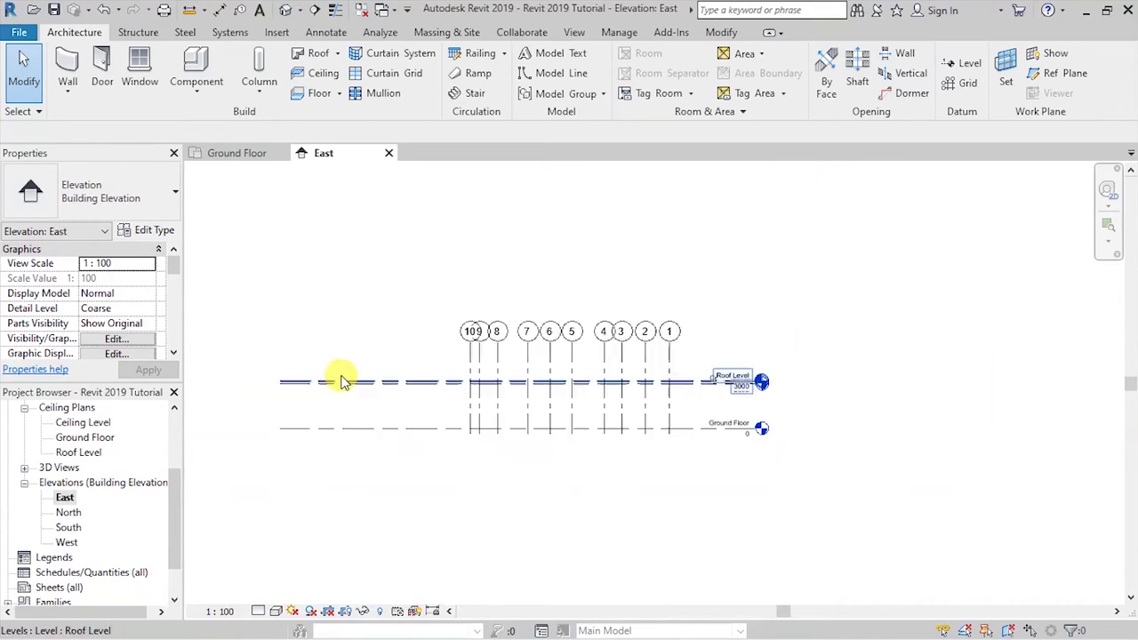
scroll(584, 381, up, 4)
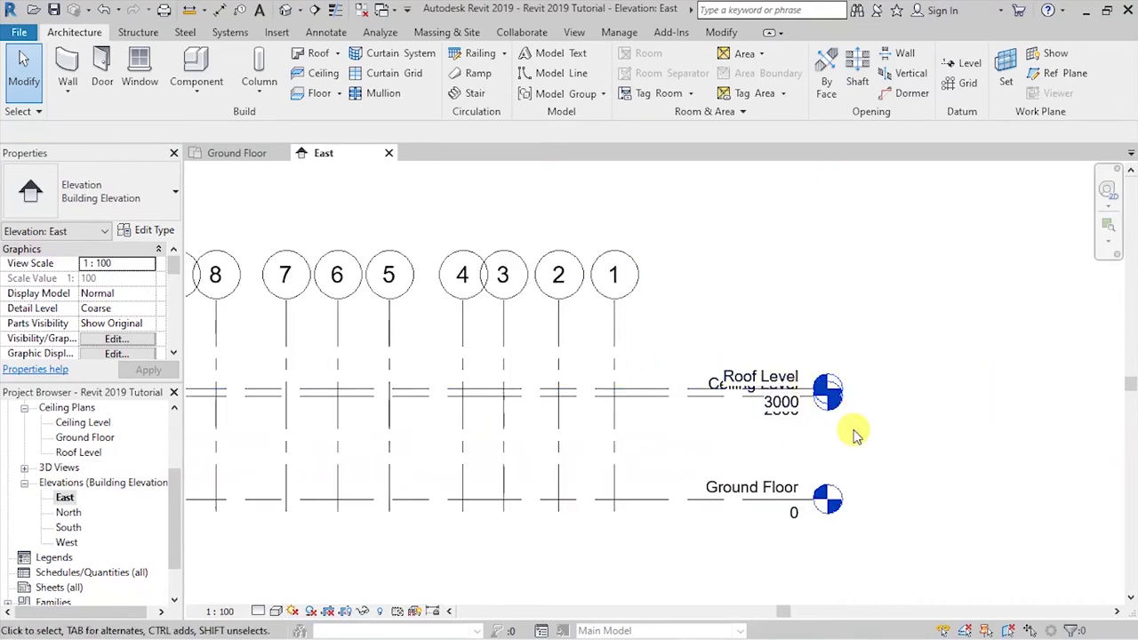
scroll(810, 455, up, 1)
scroll(844, 448, down, 2)
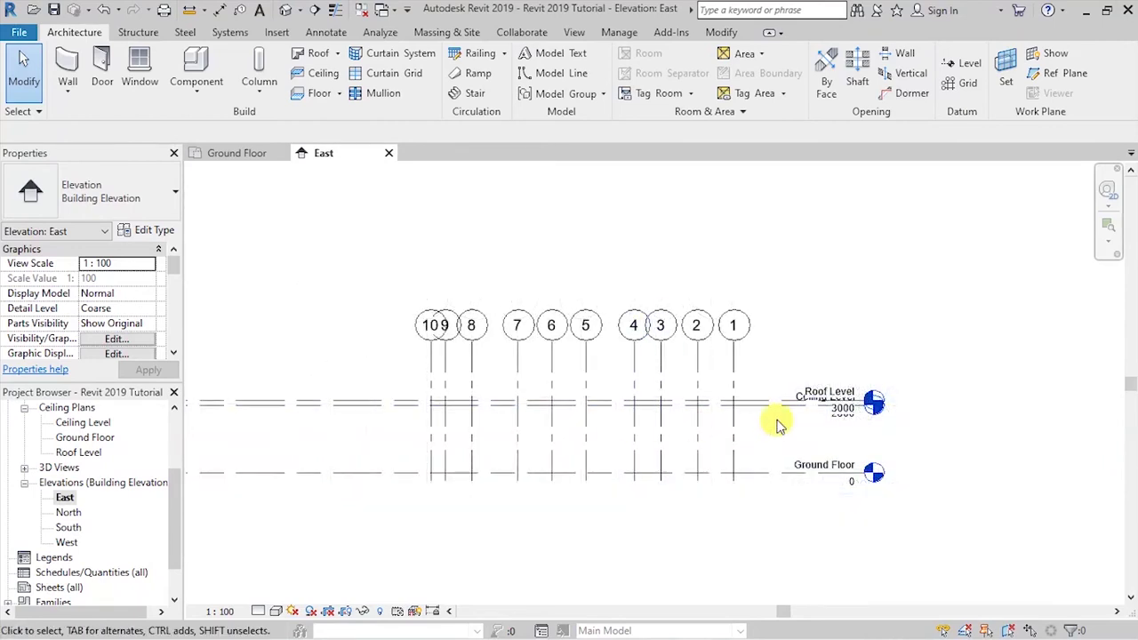
scroll(851, 431, up, 3)
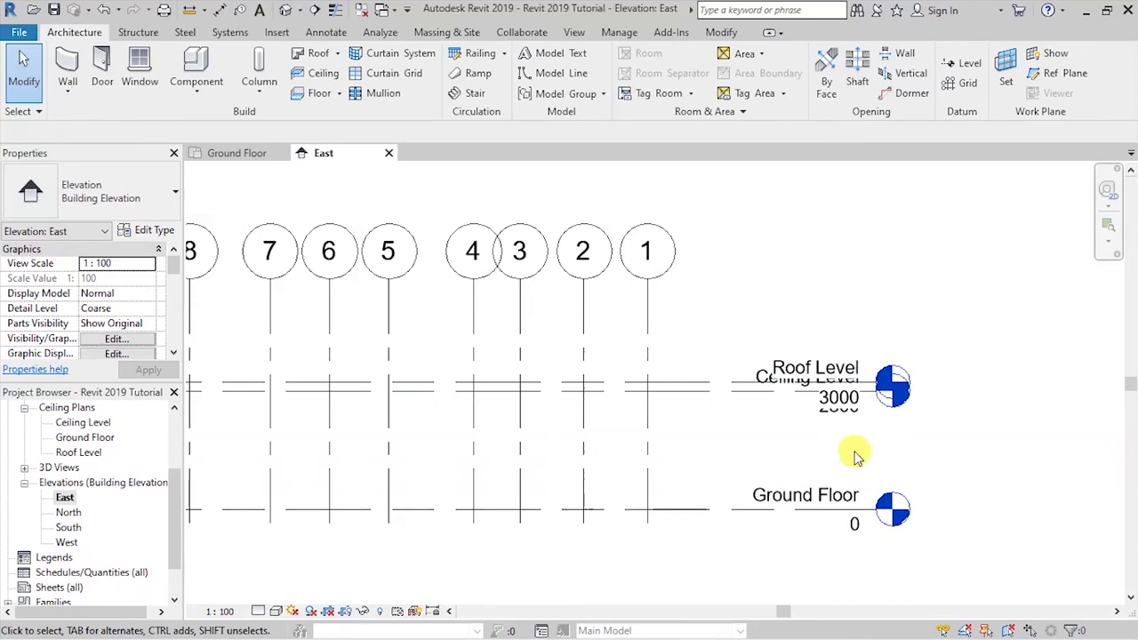
scroll(729, 467, down, 2)
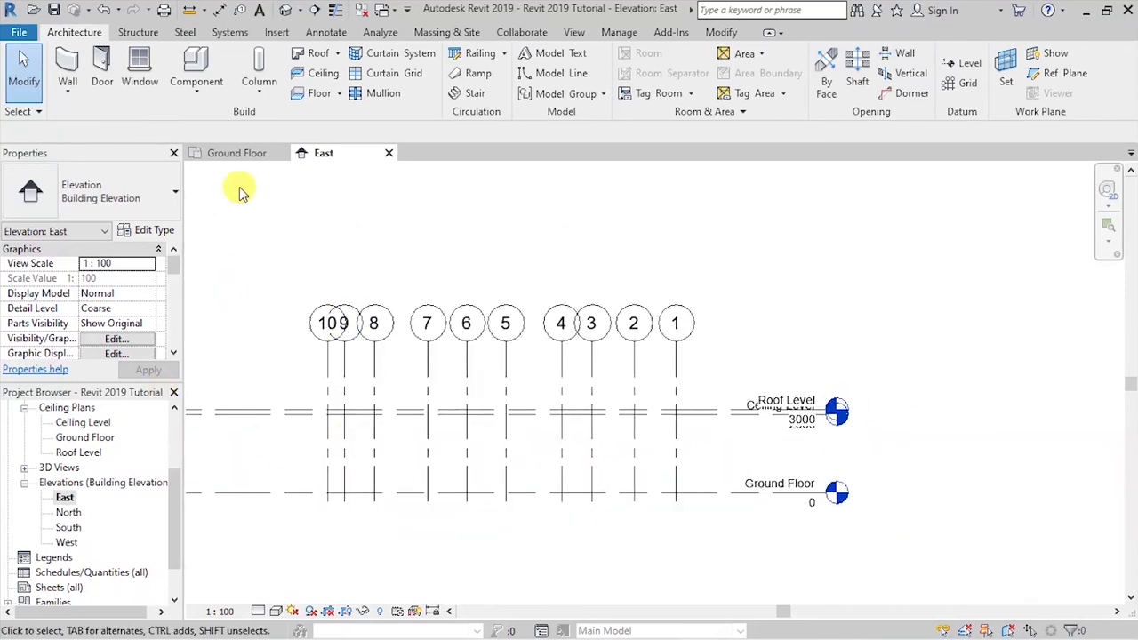
Return to the Ground Floor plan and review the base and top constraints of the new walls
click(236, 153)
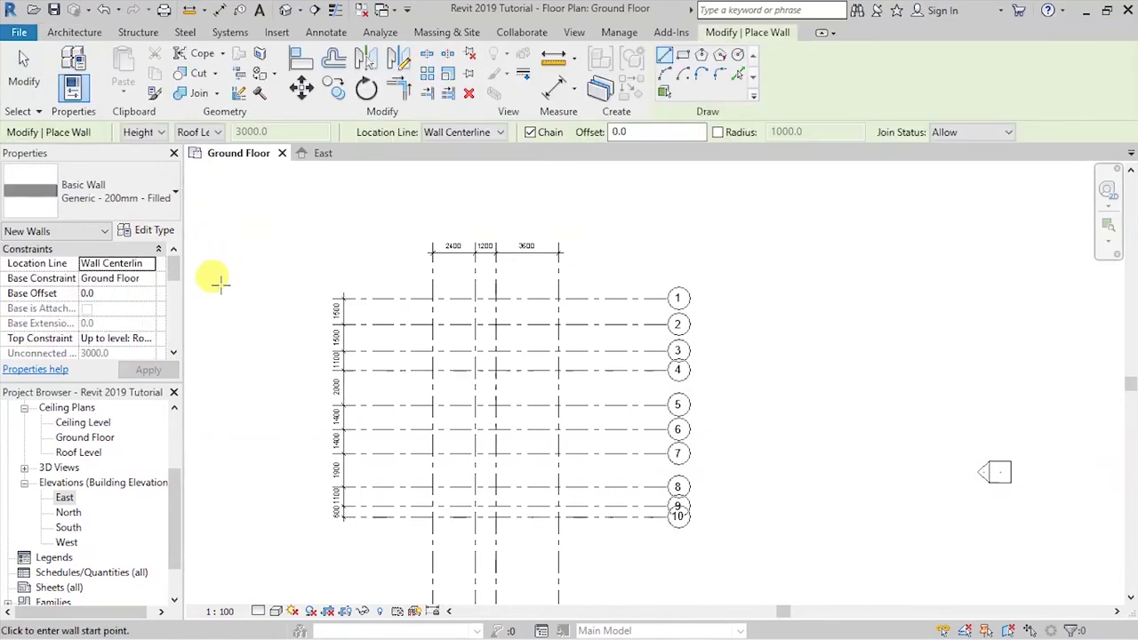
click(110, 277)
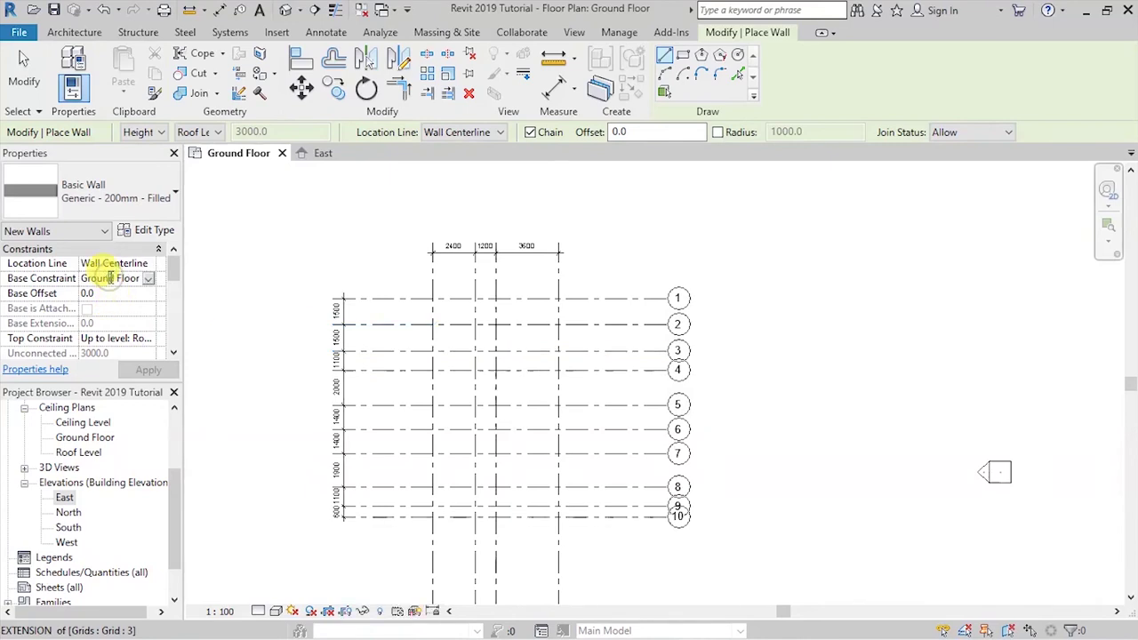
click(173, 353)
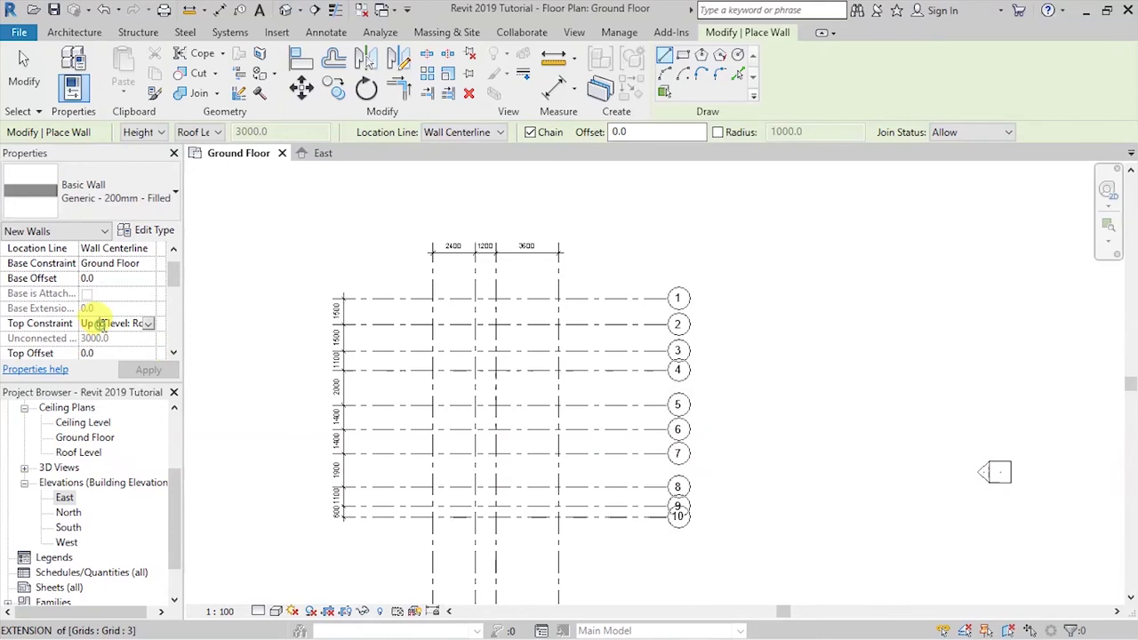
click(155, 325)
click(158, 322)
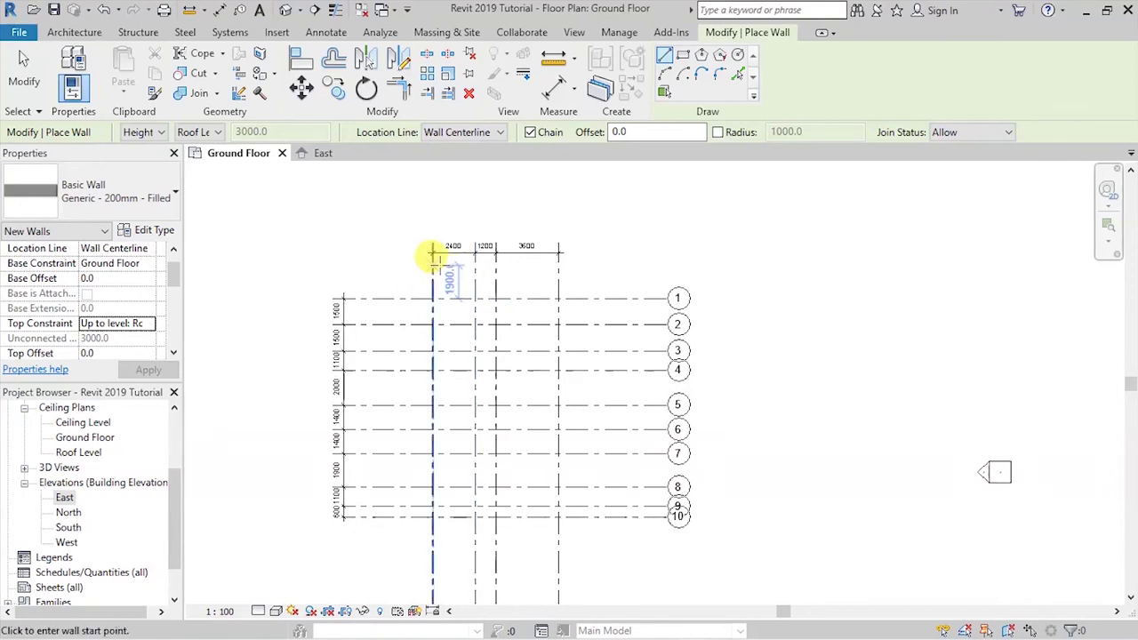
Draw a wall along grid 1 from its intersection with grid C to grid A
scroll(433, 258, up, 1)
scroll(436, 233, down, 2)
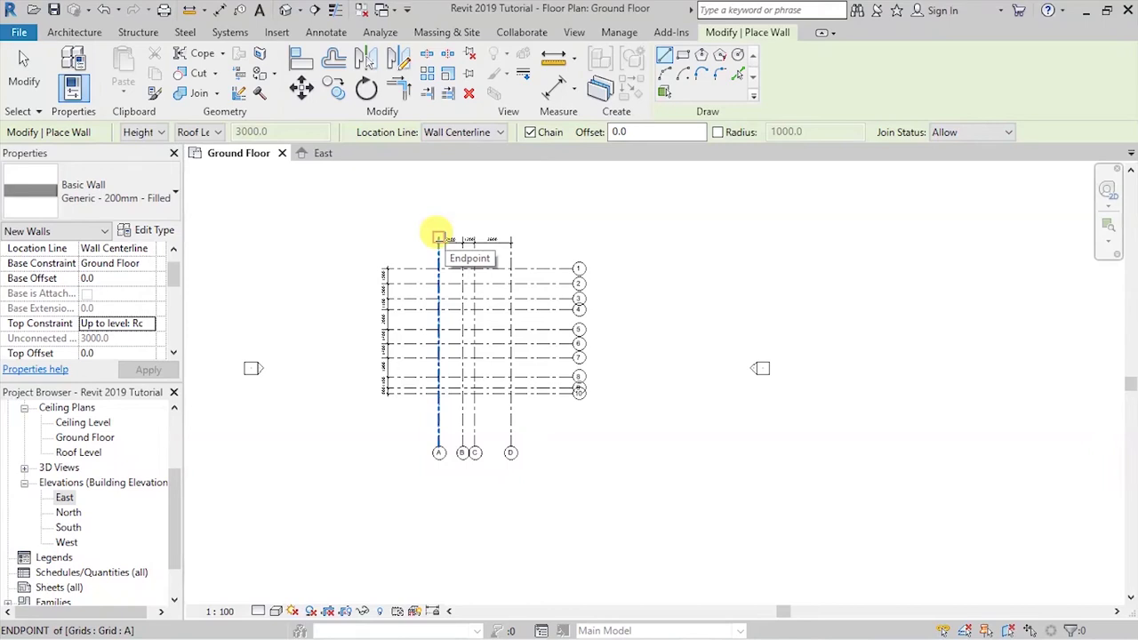
scroll(462, 240, up, 5)
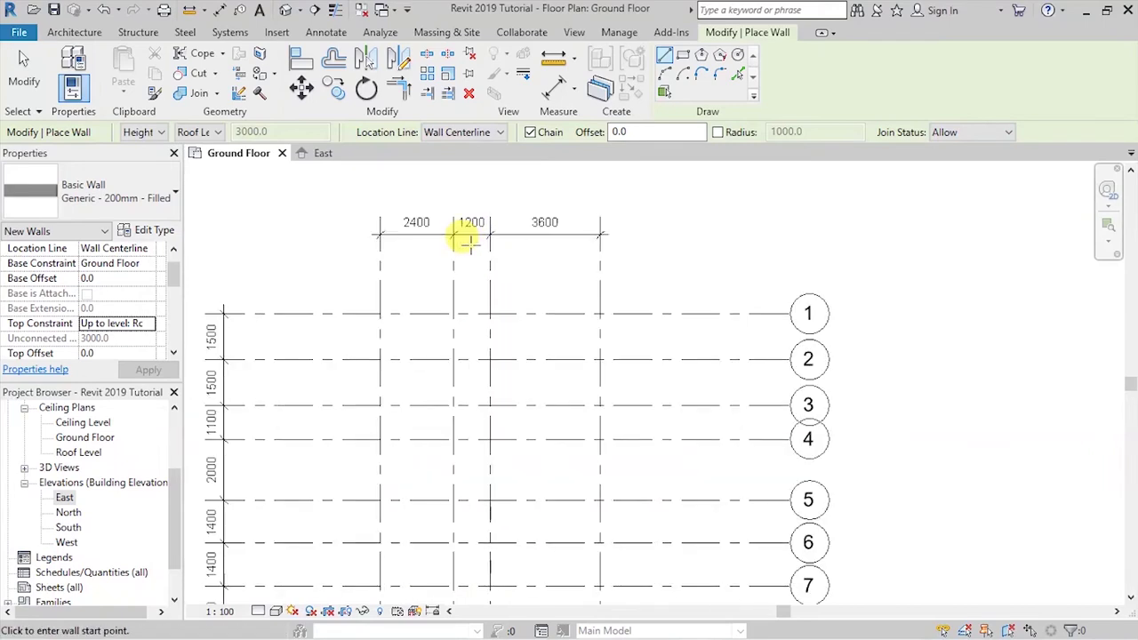
scroll(466, 236, up, 2)
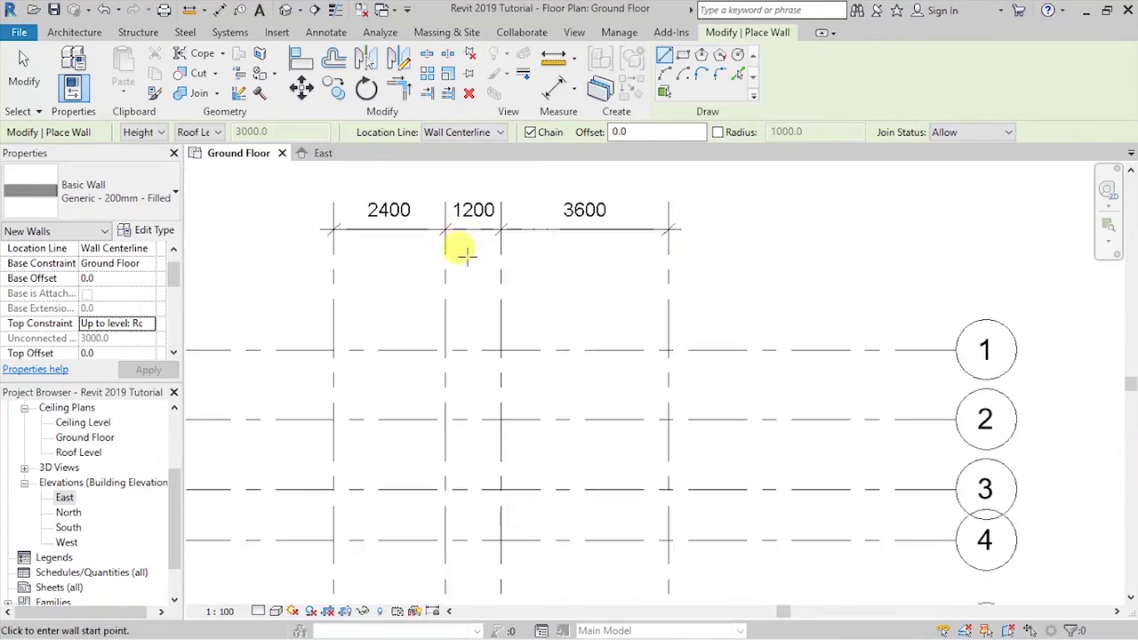
click(500, 348)
scroll(432, 284, down, 3)
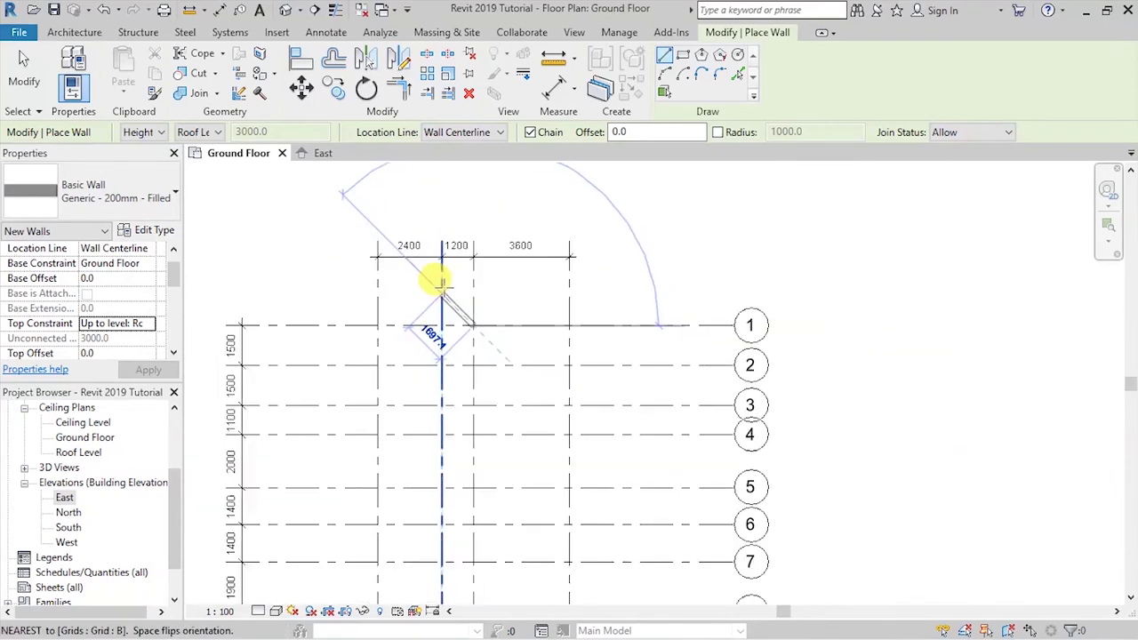
click(385, 318)
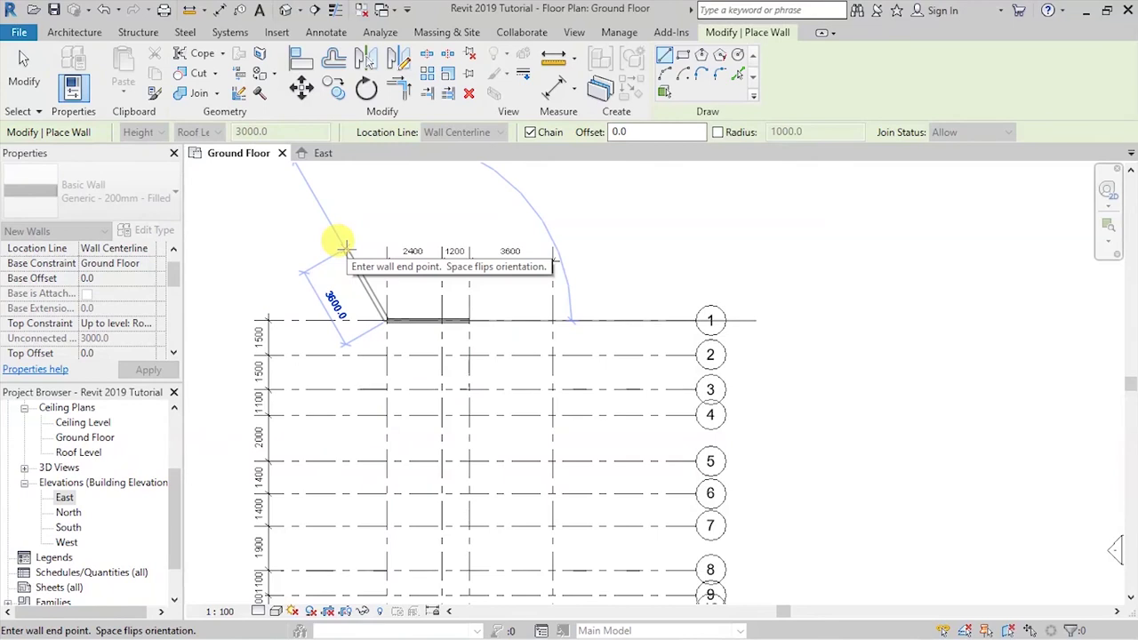
Continue the wall along grid A from grid 1 to grid 9
scroll(337, 299, down, 3)
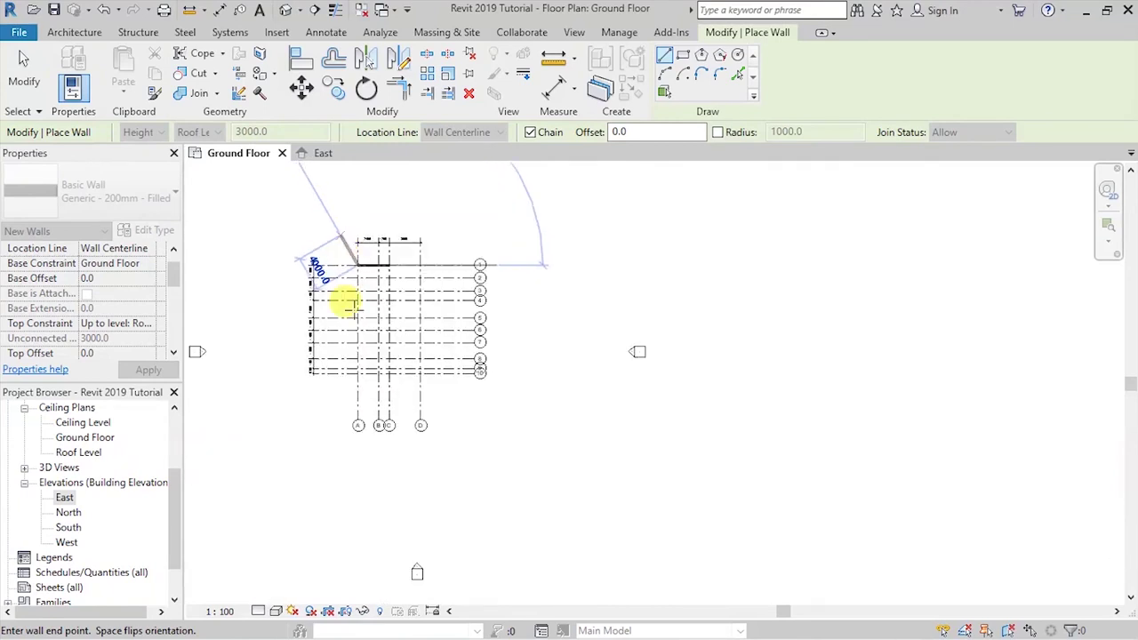
scroll(338, 374, up, 2)
scroll(336, 372, up, 3)
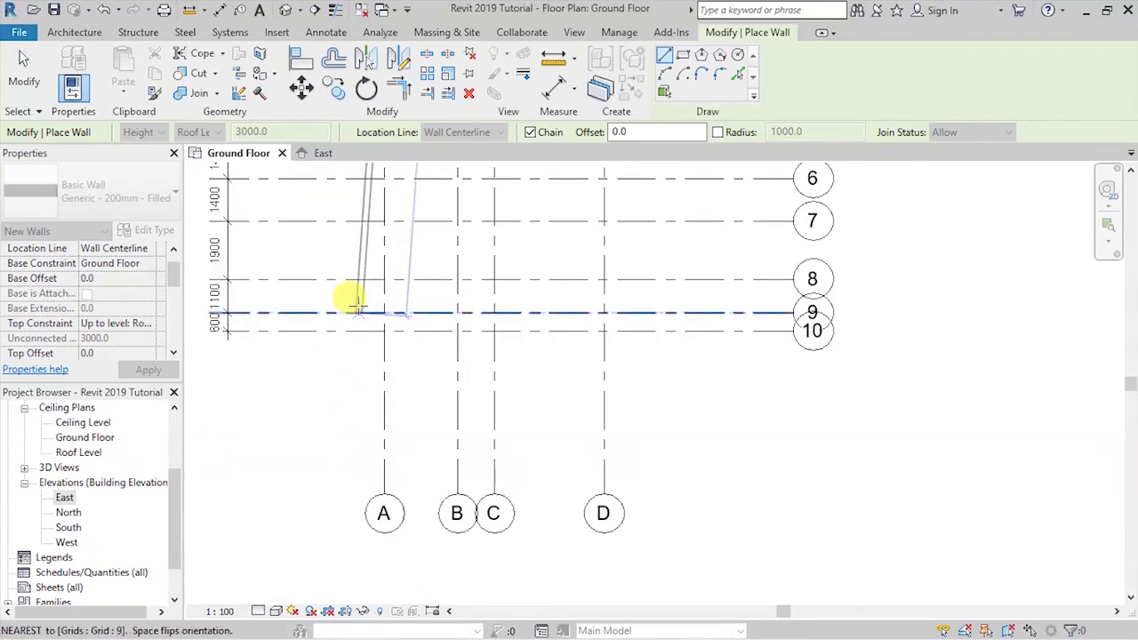
scroll(364, 302, up, 2)
click(403, 317)
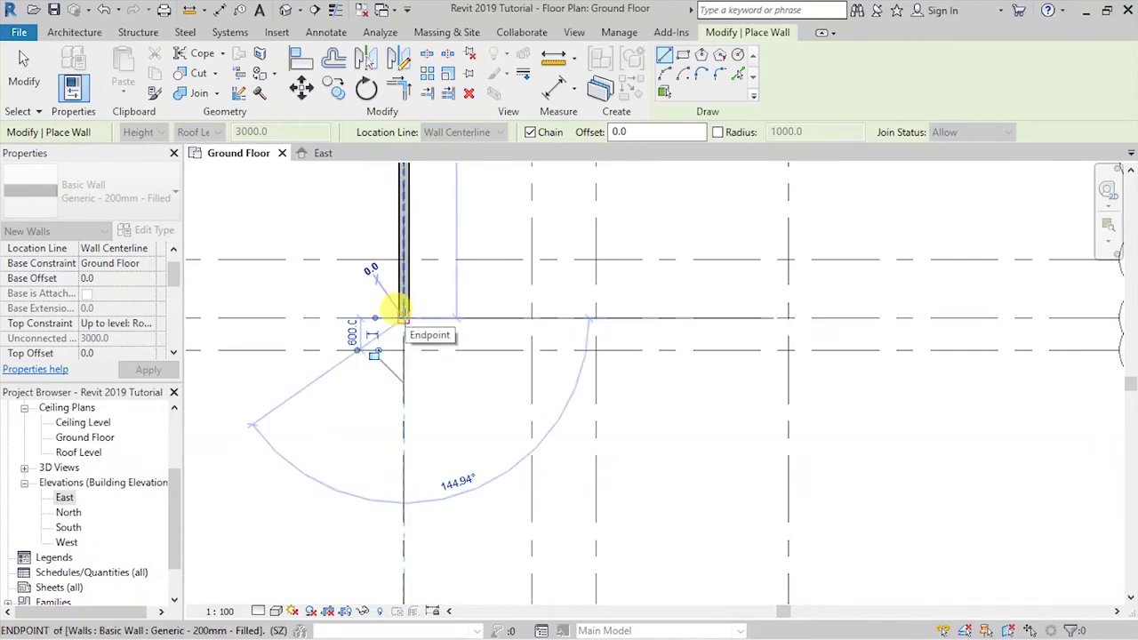
Continue the wall along grid 9 to grid C, and close the rectangle along grid C at grid 1
click(595, 318)
scroll(498, 366, down, 2)
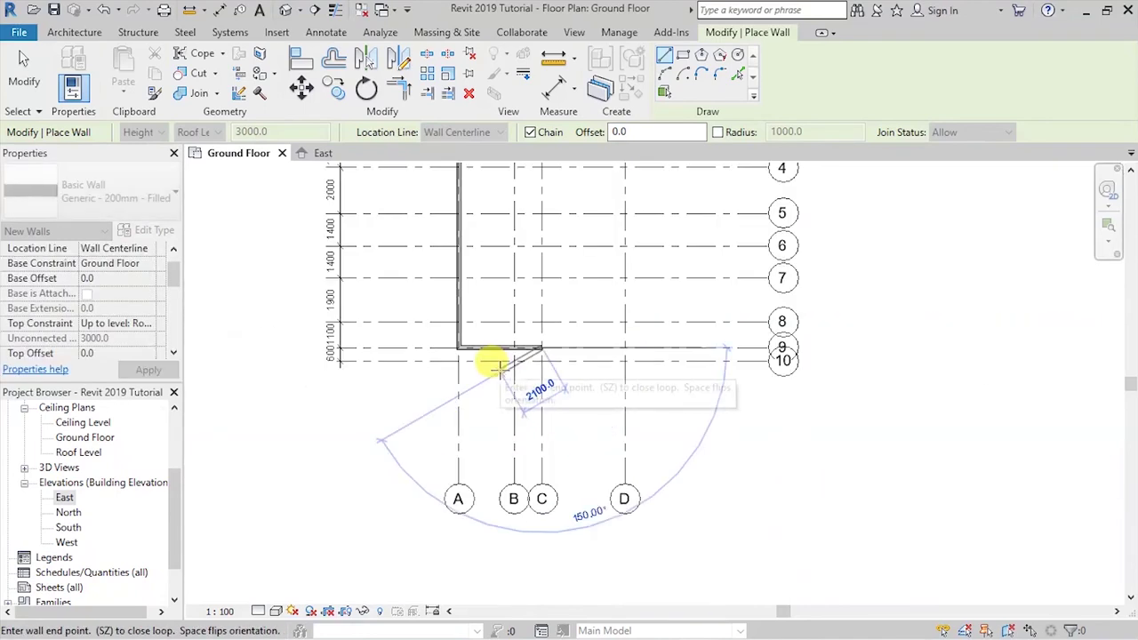
scroll(528, 391, down, 2)
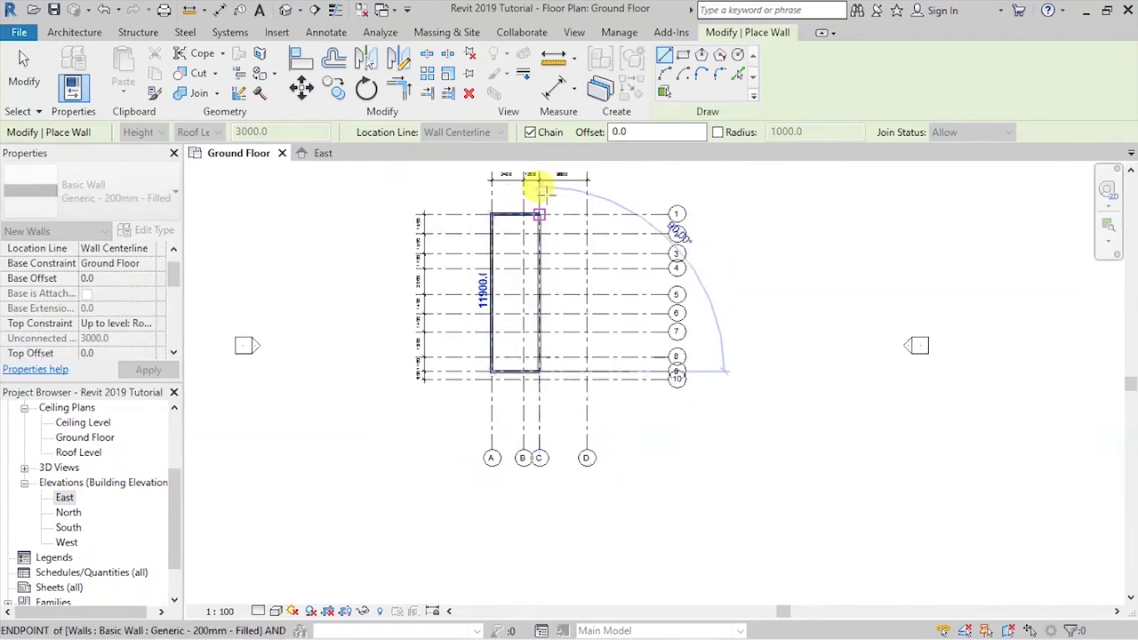
scroll(539, 183, up, 3)
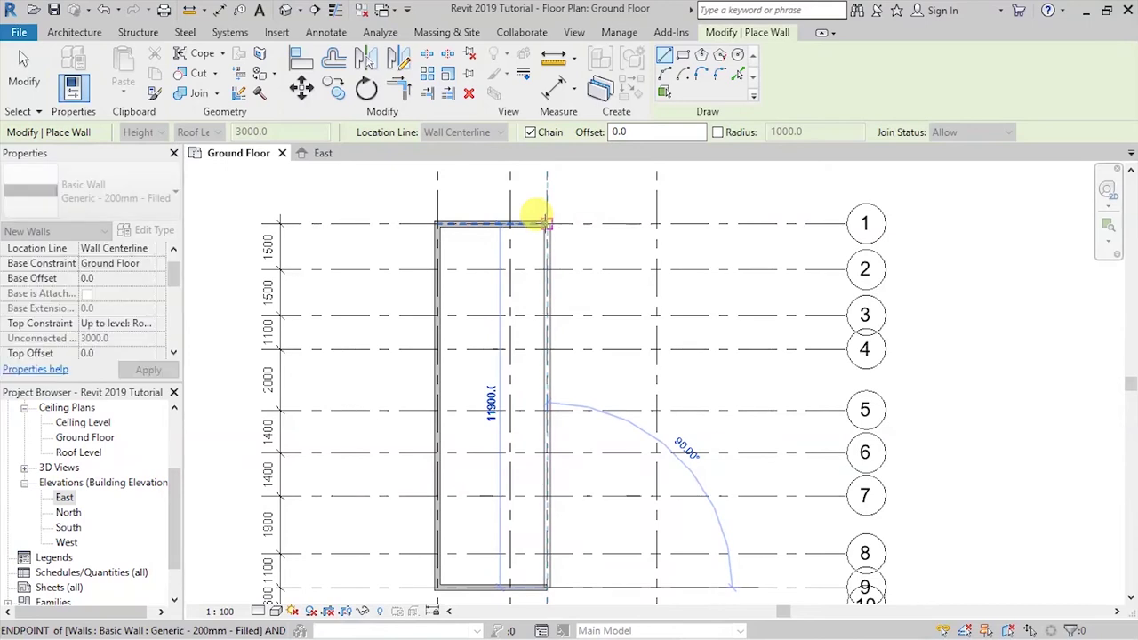
click(545, 217)
Draw a short wall on grid C from the rectangle's corner at grid 9 to grid 10, and end the chain
scroll(369, 252, down, 4)
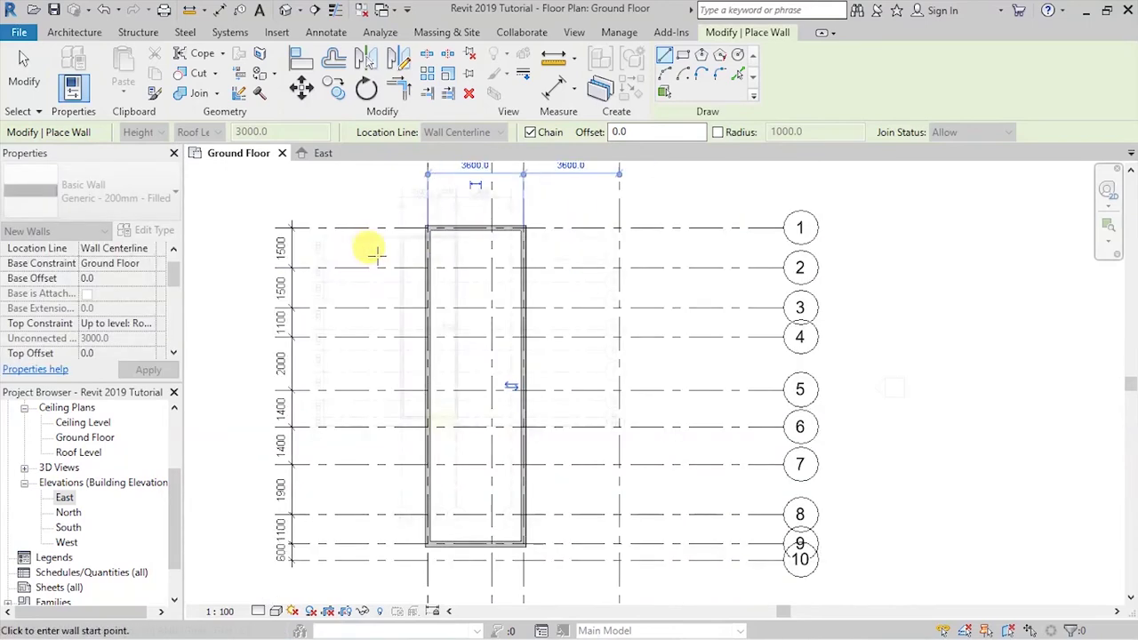
scroll(451, 430, up, 5)
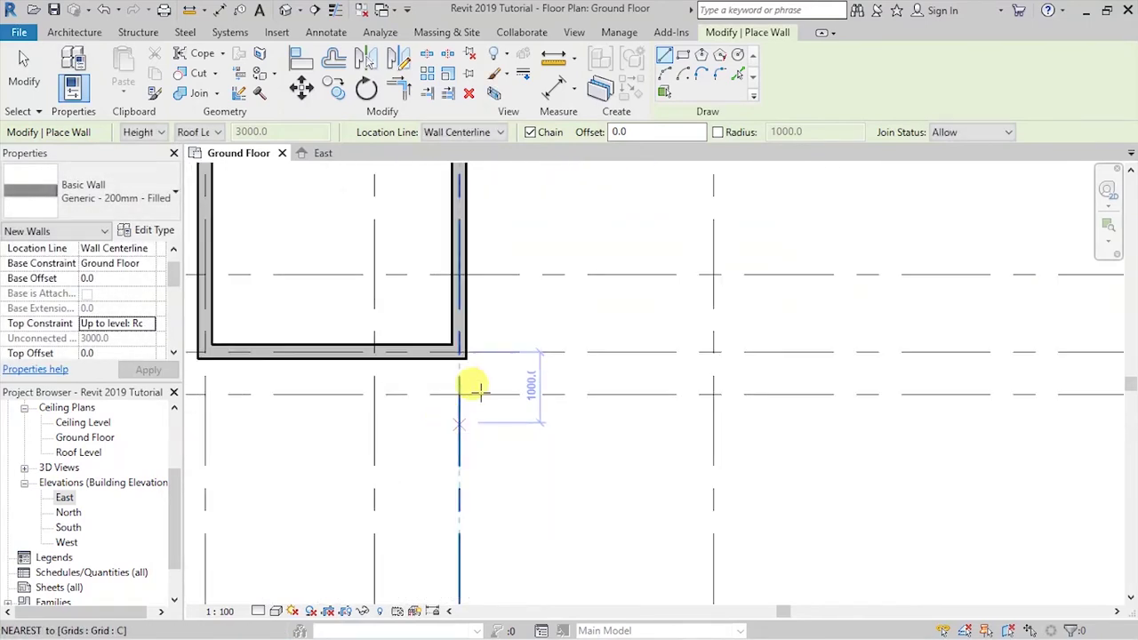
click(458, 393)
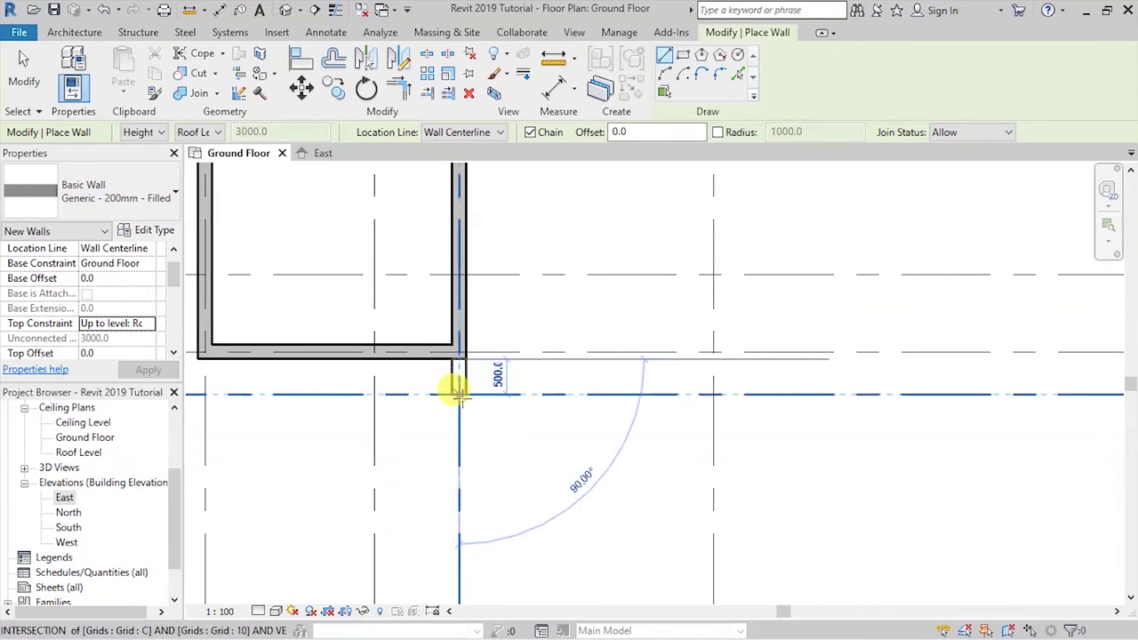
key(Escape)
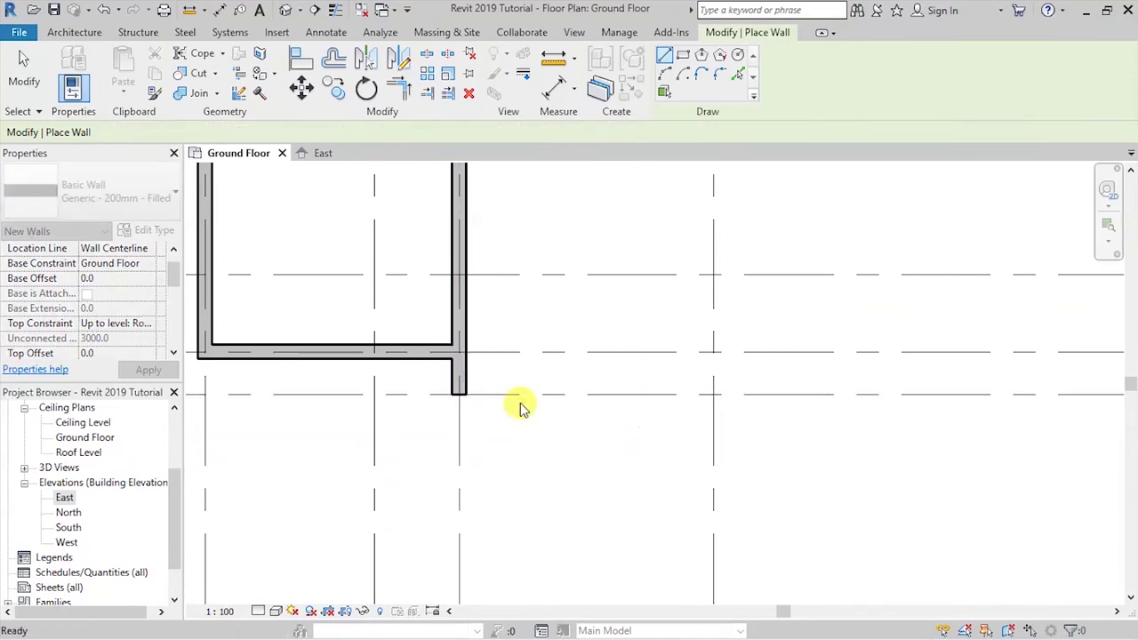
Draw a wall along grid 8 from the existing wall on grid C to grid D
scroll(539, 471, down, 4)
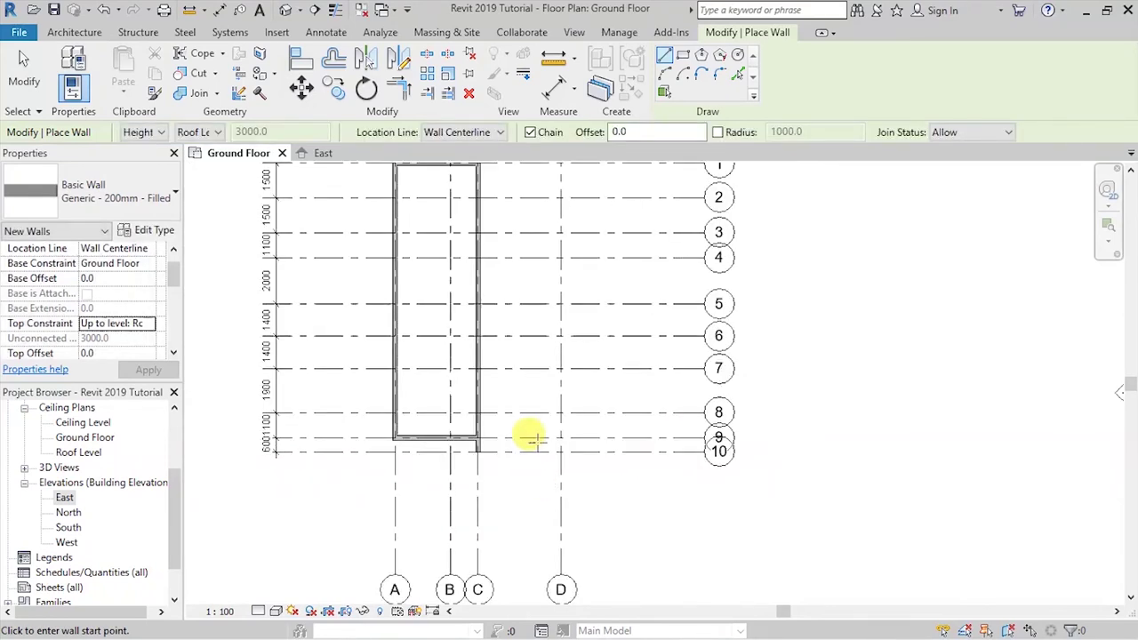
scroll(544, 425, up, 2)
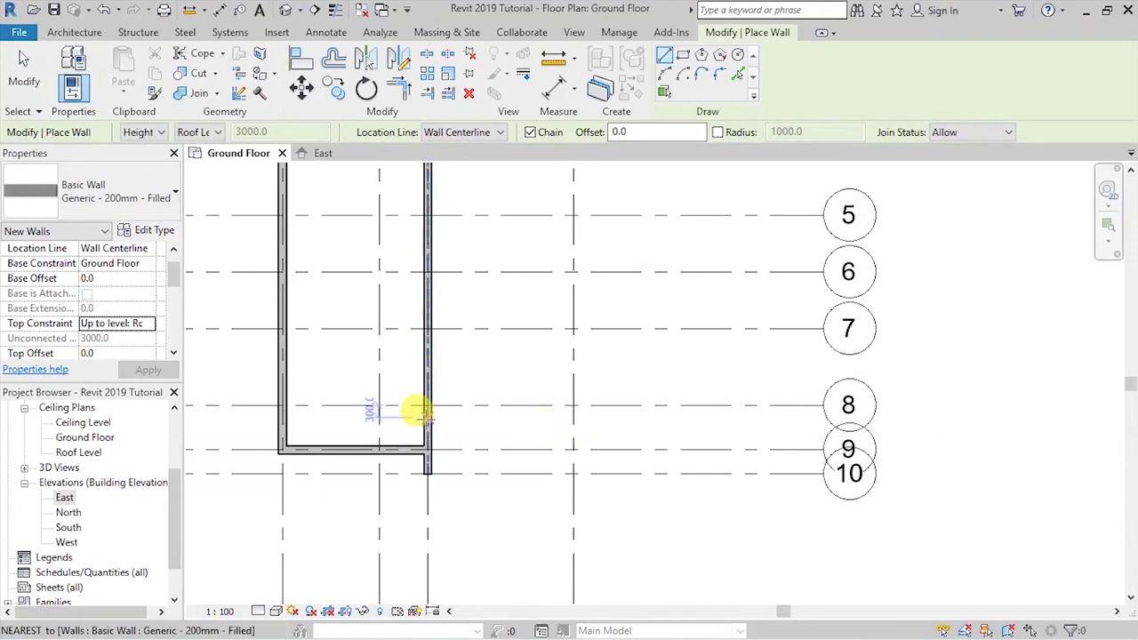
scroll(545, 424, down, 2)
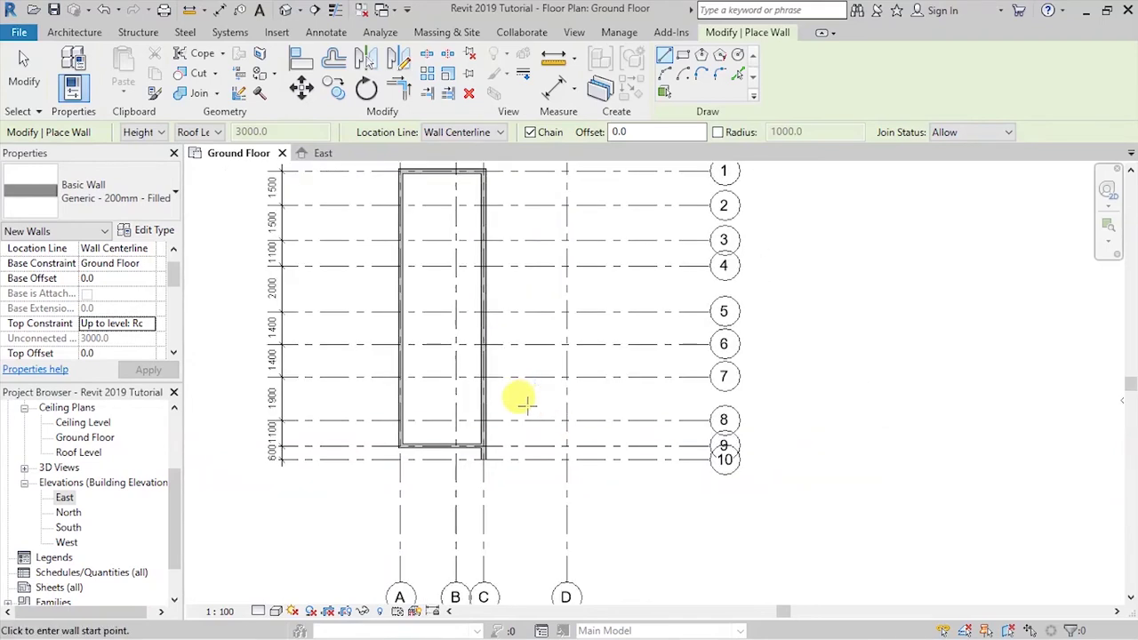
scroll(480, 411, up, 2)
click(465, 418)
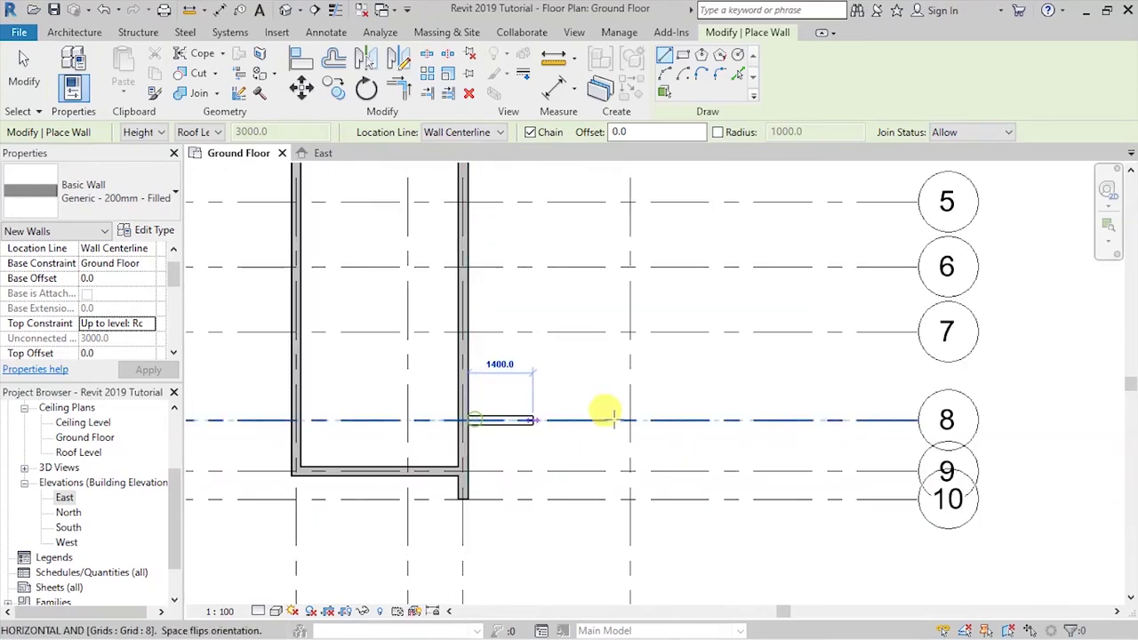
Continue the wall along grid D from grid 8 to grid 2, close it along grid 2 at grid C, and end the chain
scroll(578, 419, down, 3)
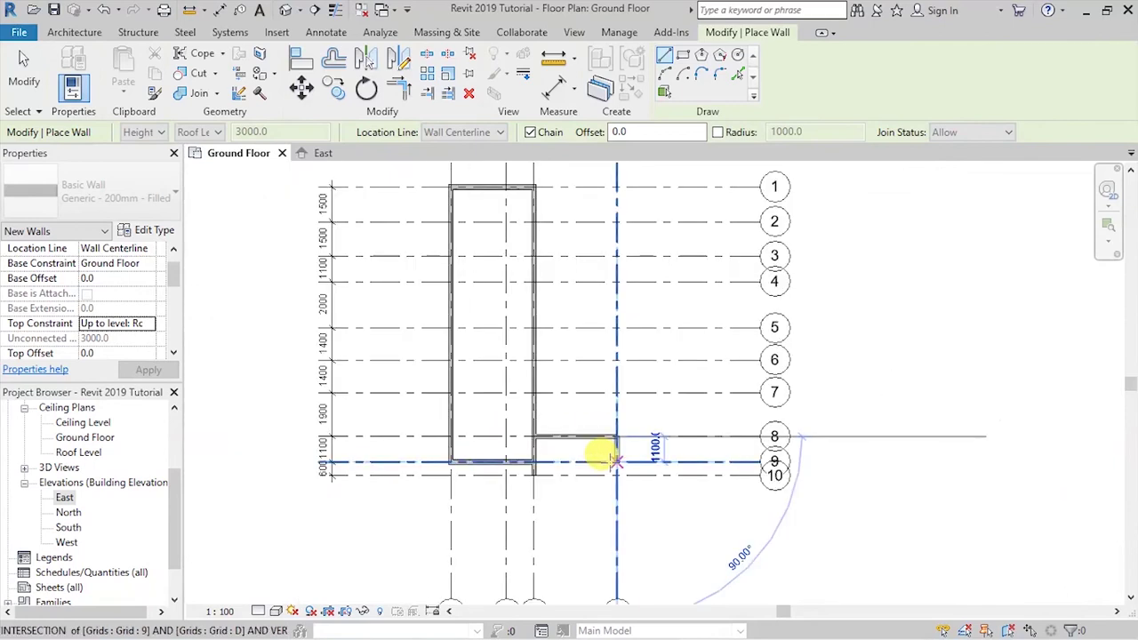
scroll(598, 256, up, 3)
scroll(605, 266, up, 2)
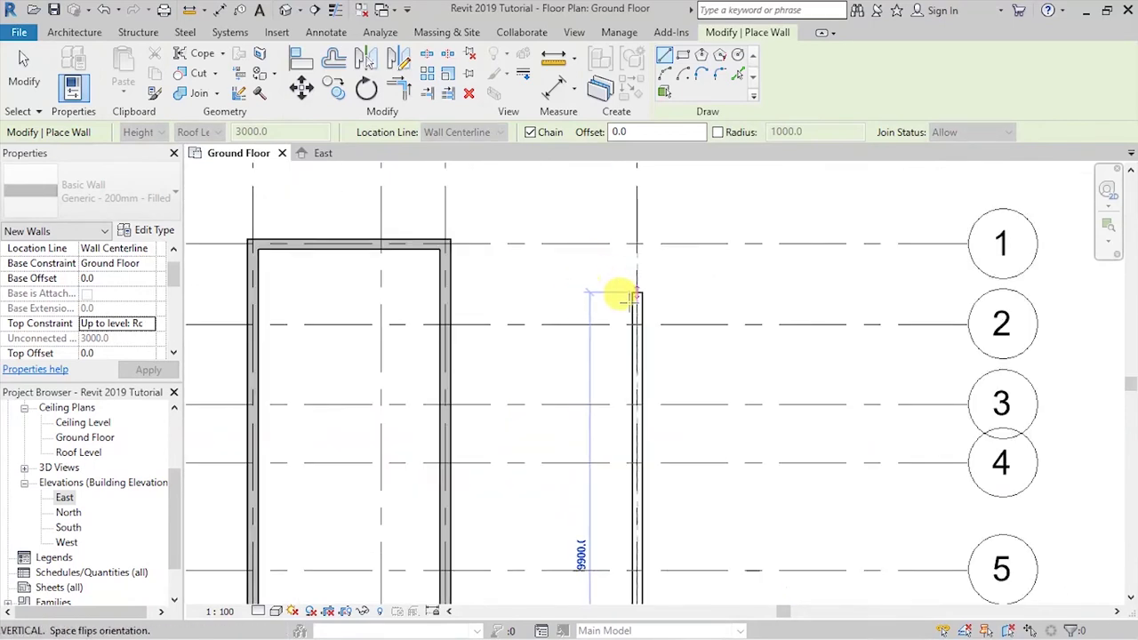
click(627, 308)
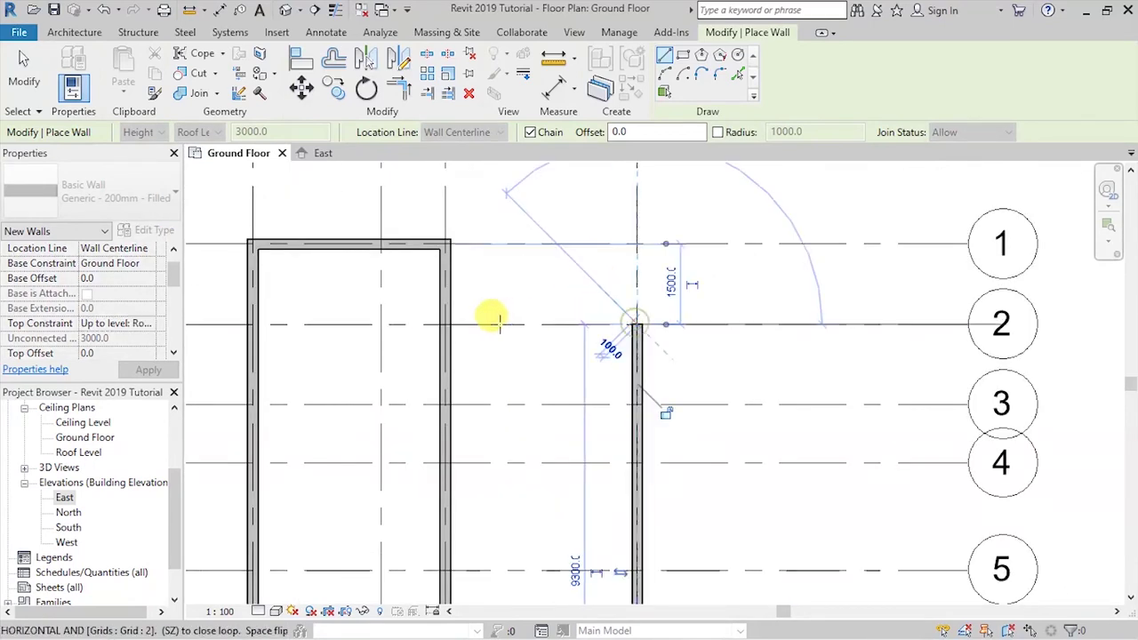
click(445, 321)
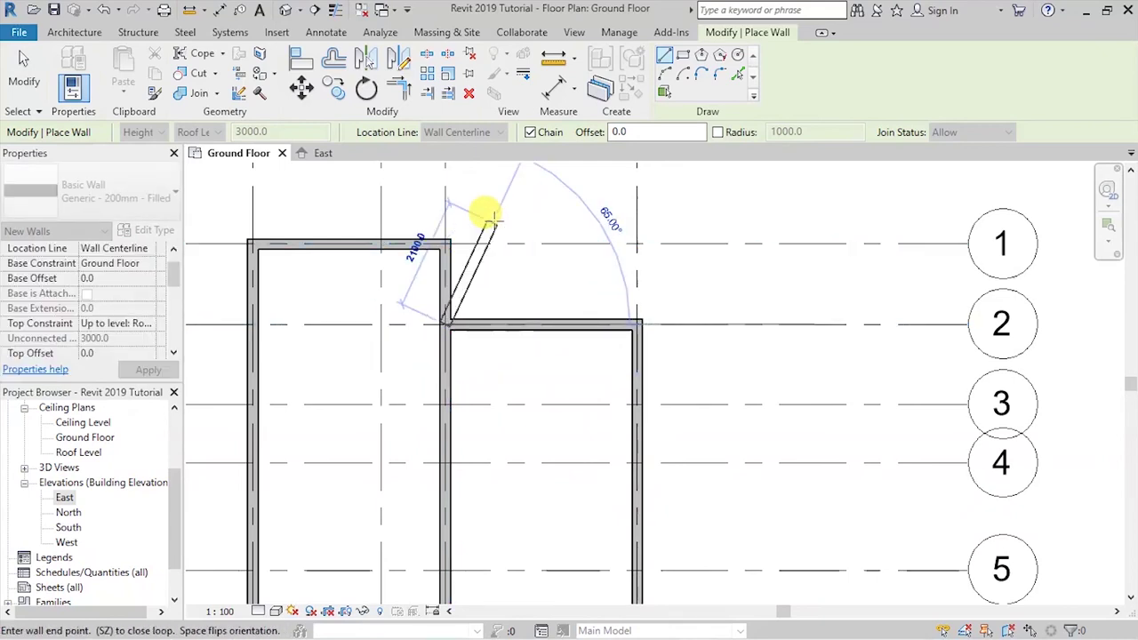
key(Escape)
Draw a 100 mm wall stub on grid D, starting at grid 10 and running towards grid 9
scroll(542, 208, down, 3)
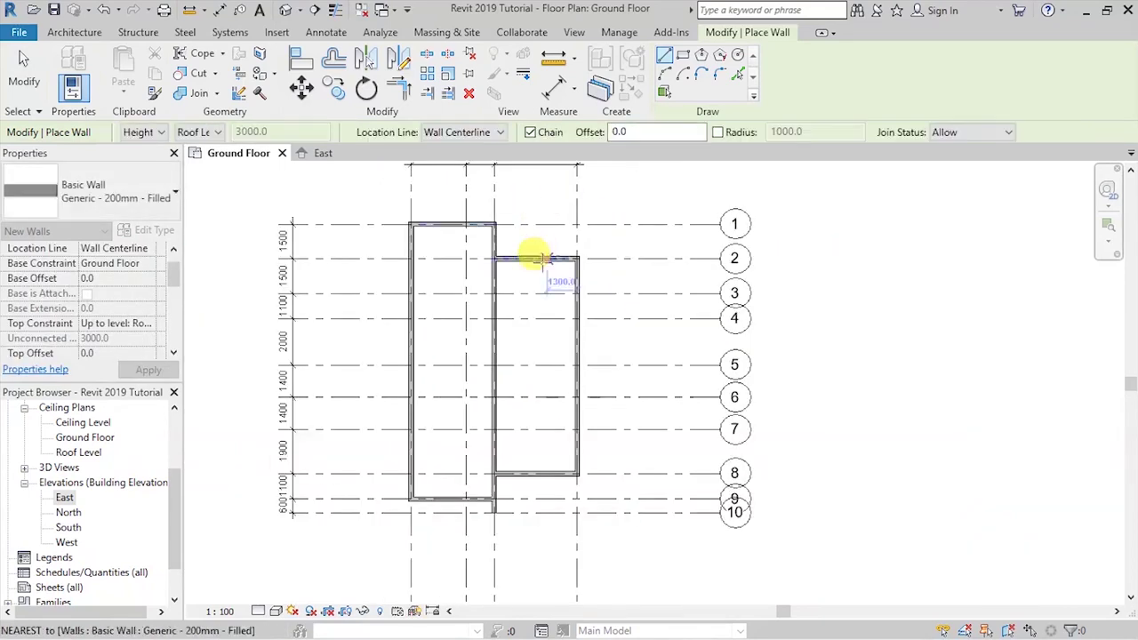
scroll(551, 505, up, 3)
scroll(560, 502, up, 2)
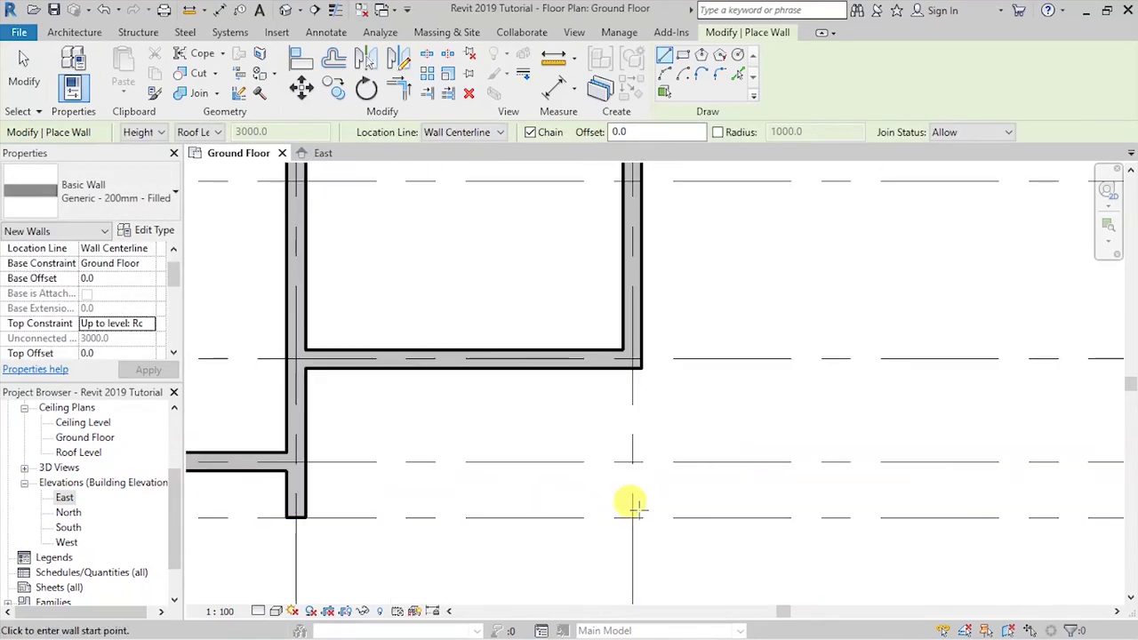
scroll(629, 513, up, 4)
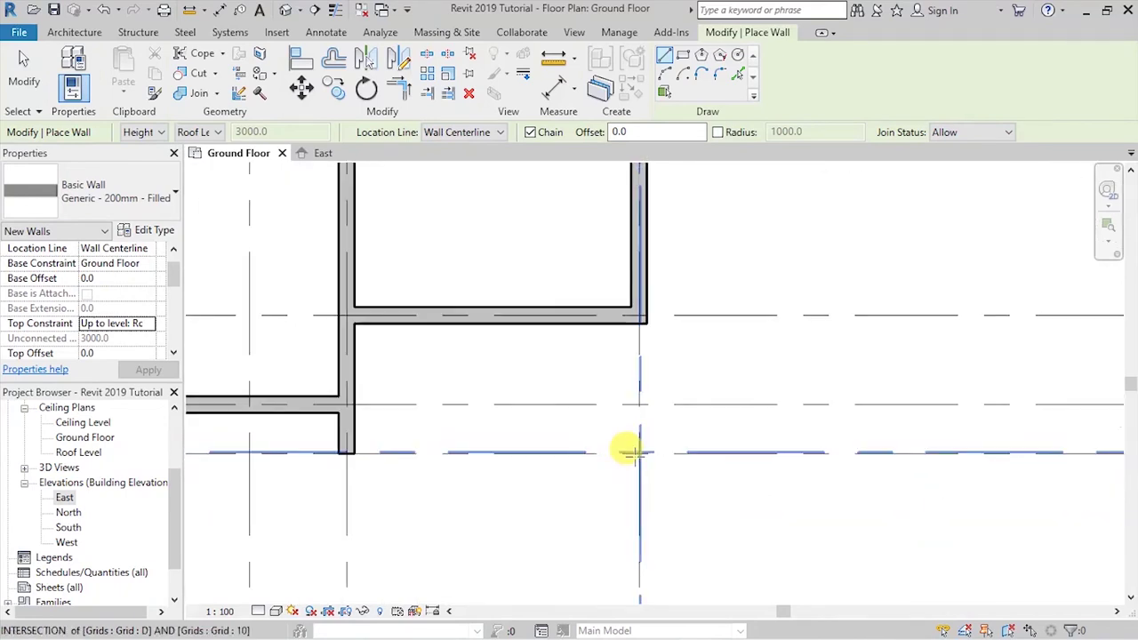
click(643, 447)
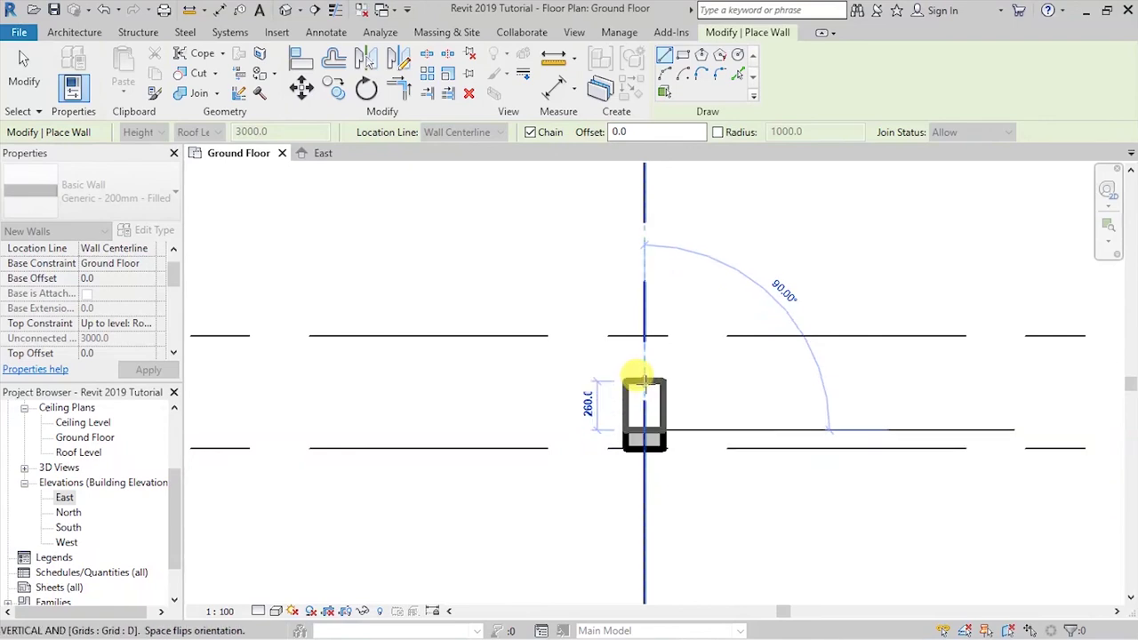
key(Escape)
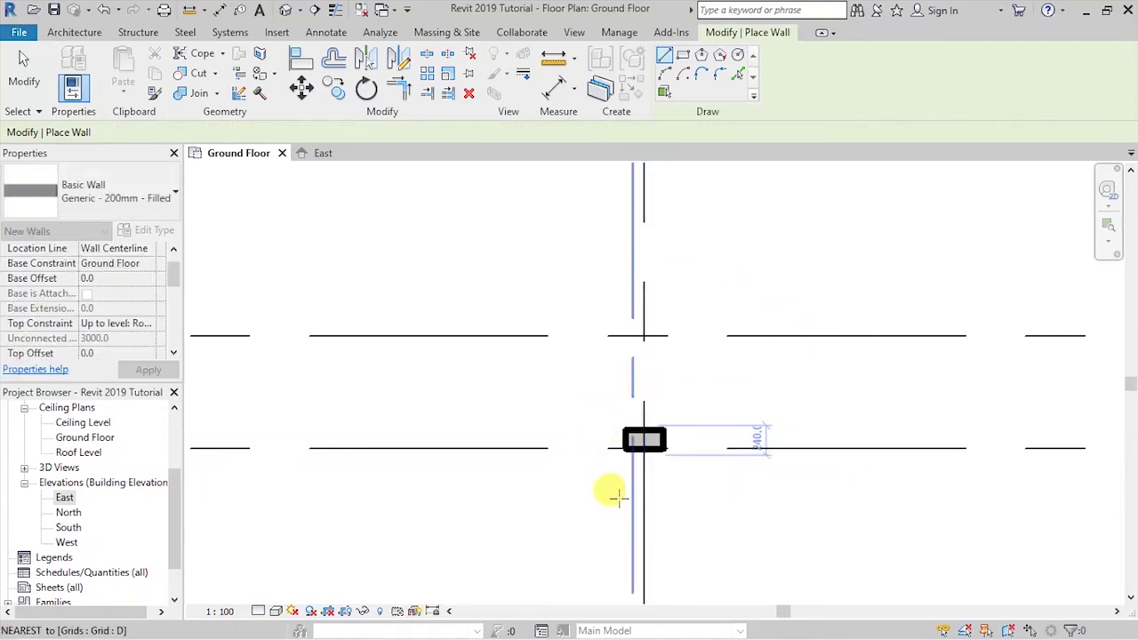
Draw a 100 mm wall stub on grid D, starting at grid 1 and running away from grid 2, and leave the Wall tool
scroll(618, 489, down, 3)
scroll(620, 489, down, 6)
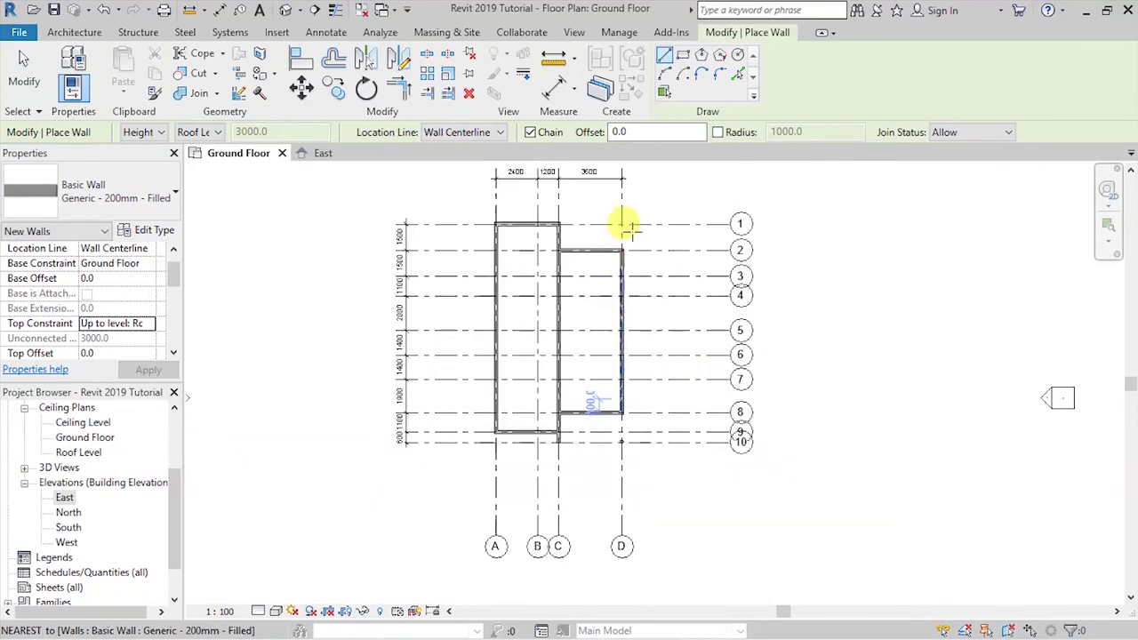
scroll(607, 229, up, 5)
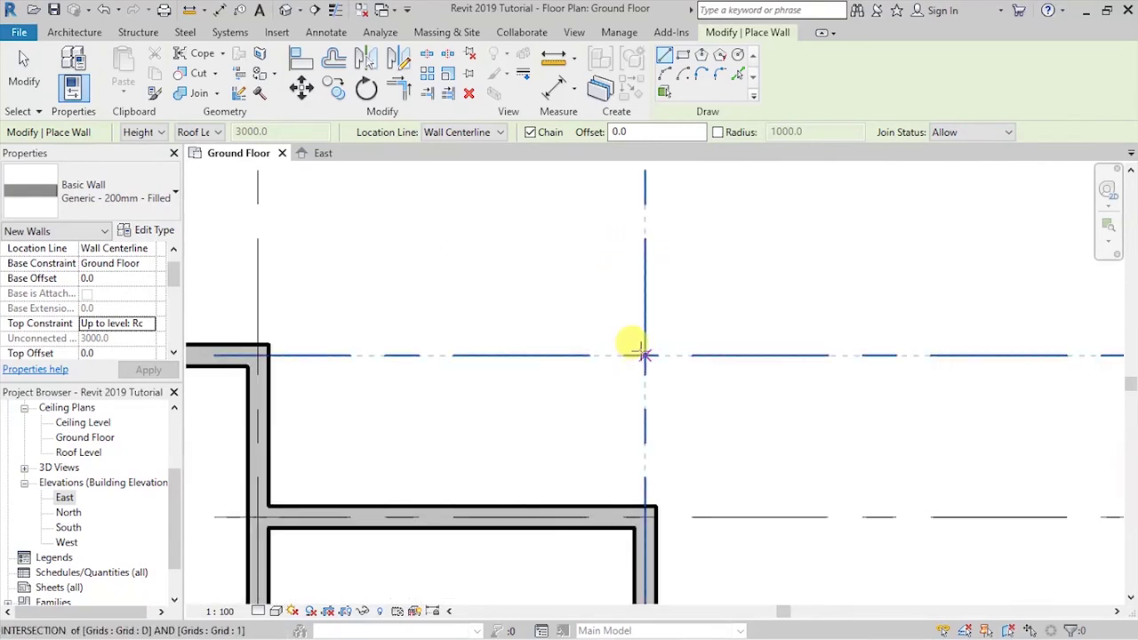
click(643, 353)
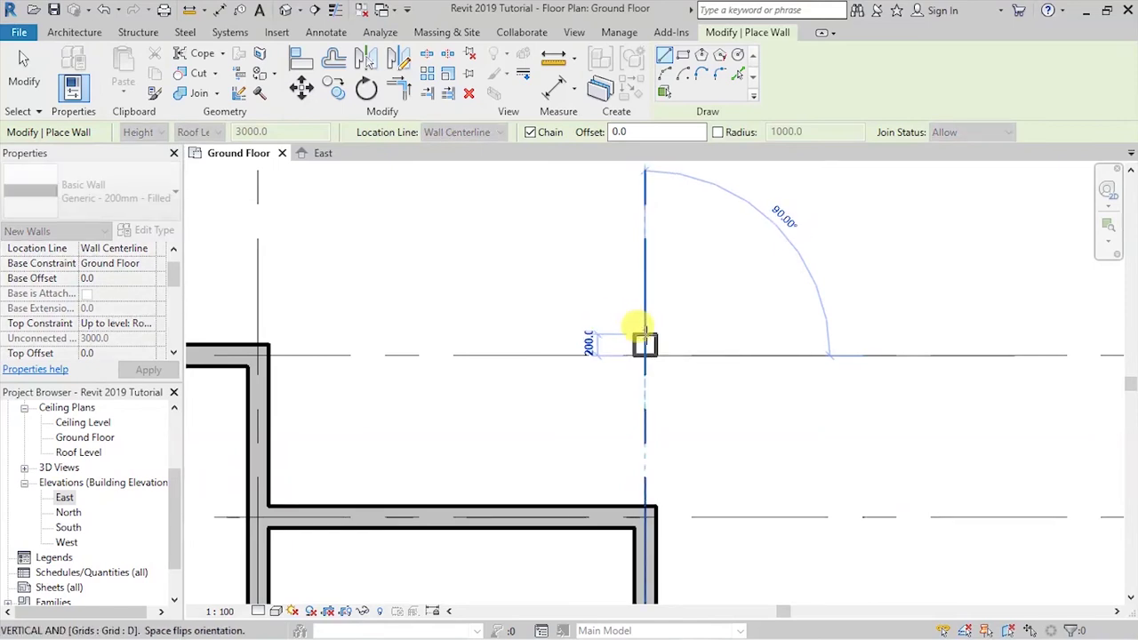
key(Escape)
key(Escape)
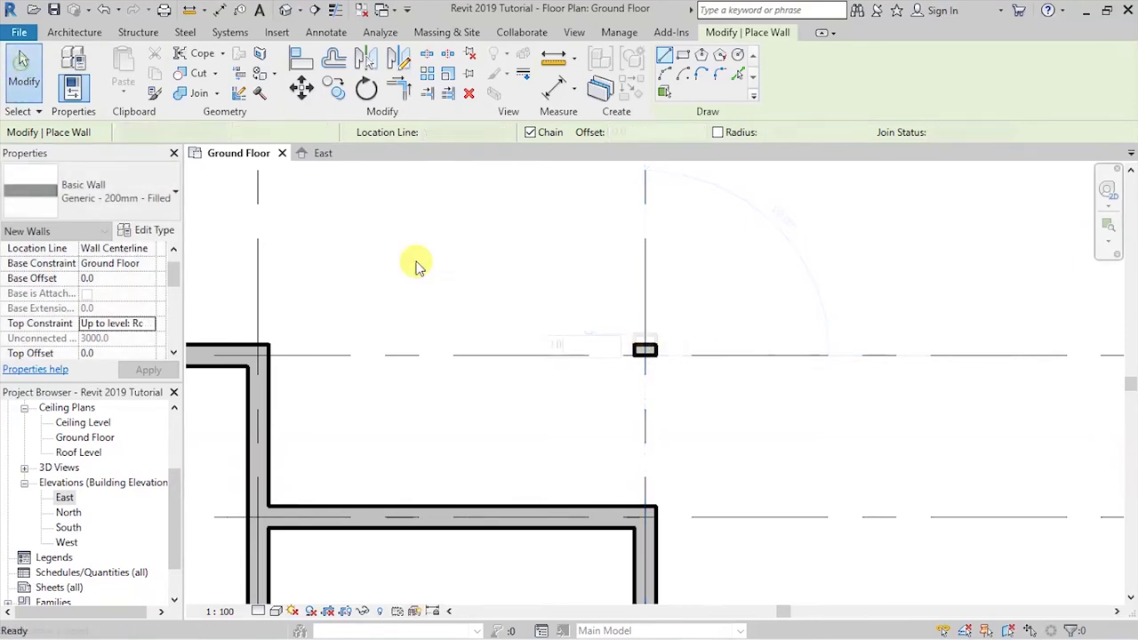
Stretch the grid 1 end of the stub on grid D past grid 1 towards grid 2 to form a square pier
scroll(705, 222, down, 3)
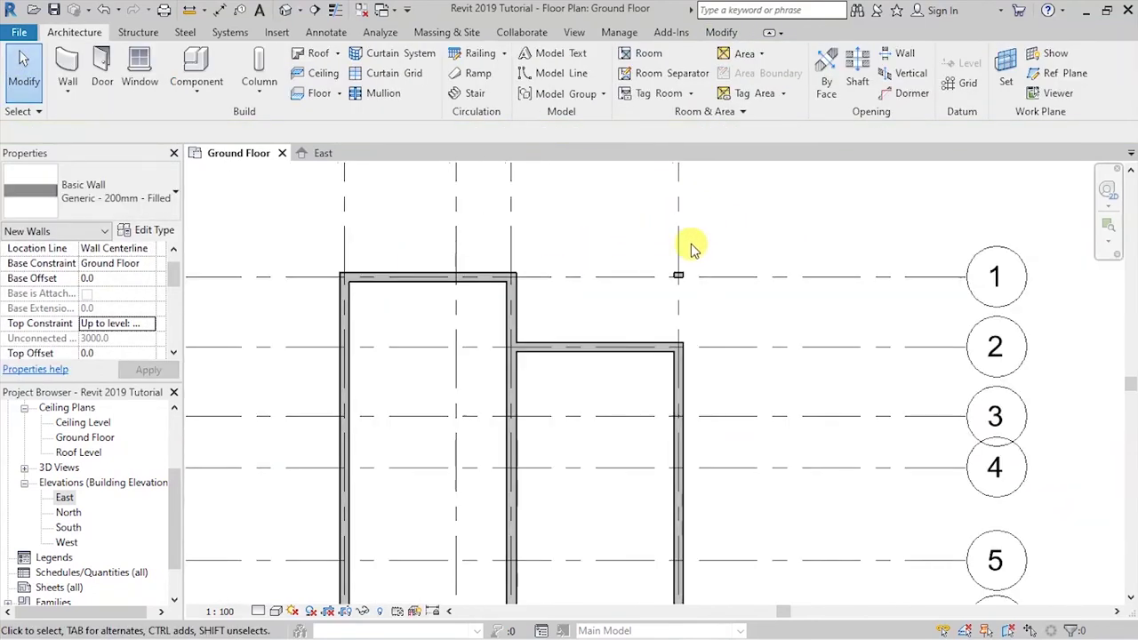
key(Escape)
key(Escape)
scroll(680, 267, up, 6)
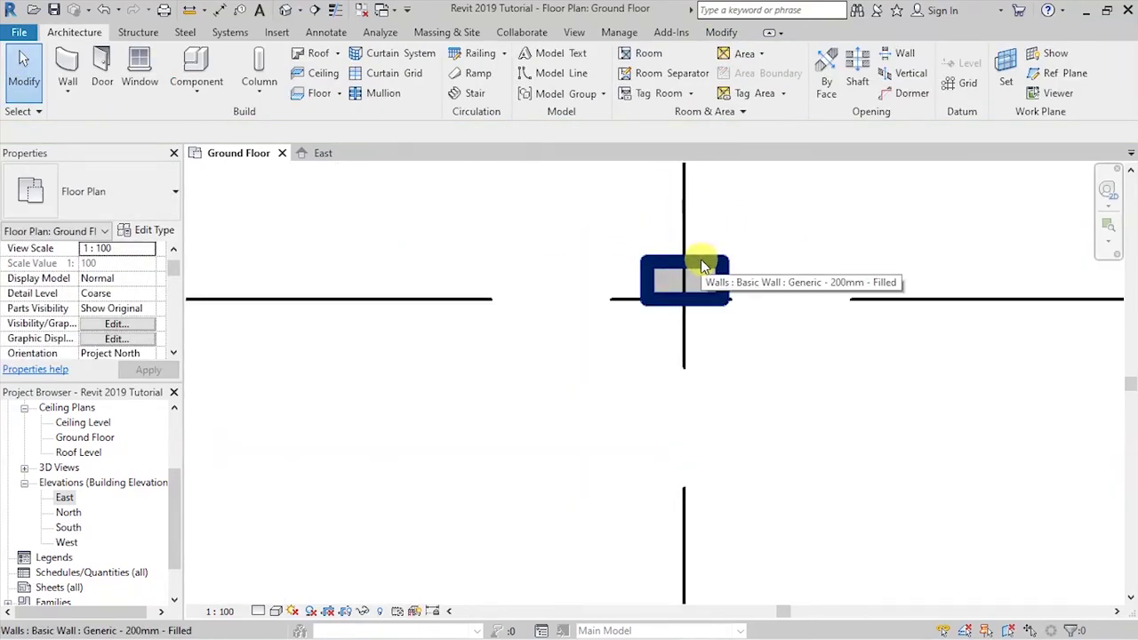
click(700, 264)
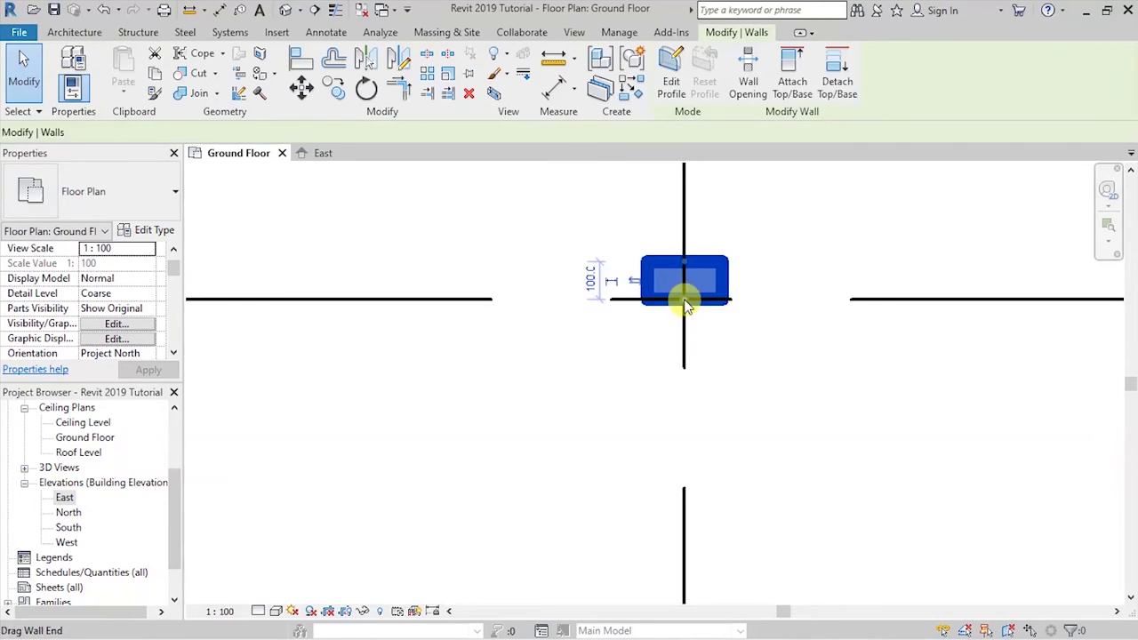
drag(682, 299, 685, 330)
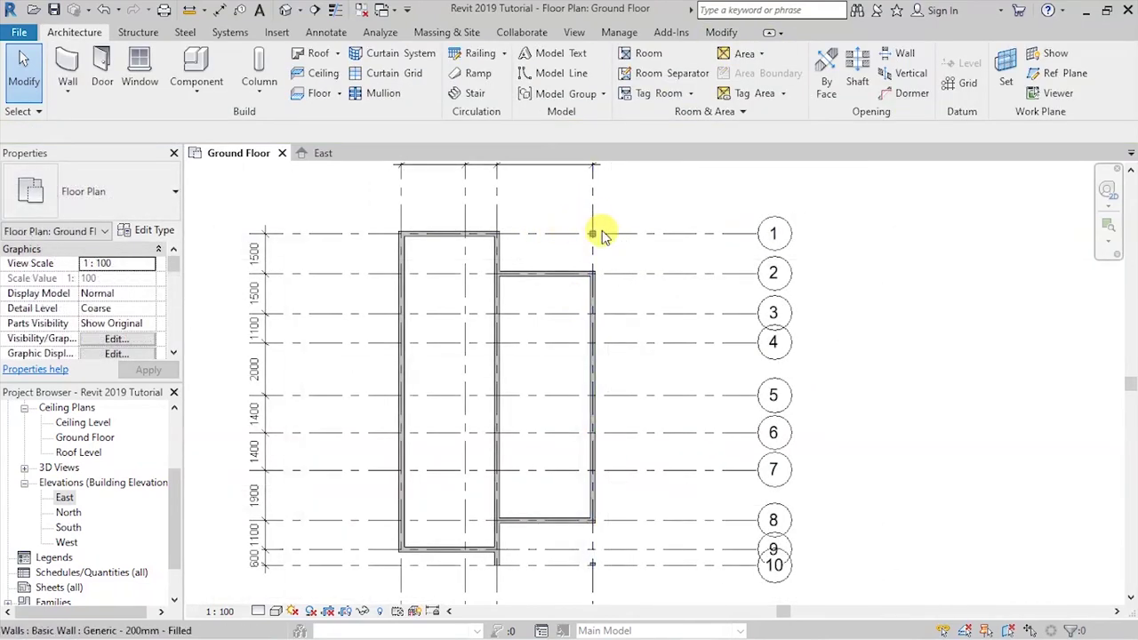
Stretch the lower end of the stub at grids D and 10 past grid 10 to form a square pier on the intersection
scroll(620, 252, down, 3)
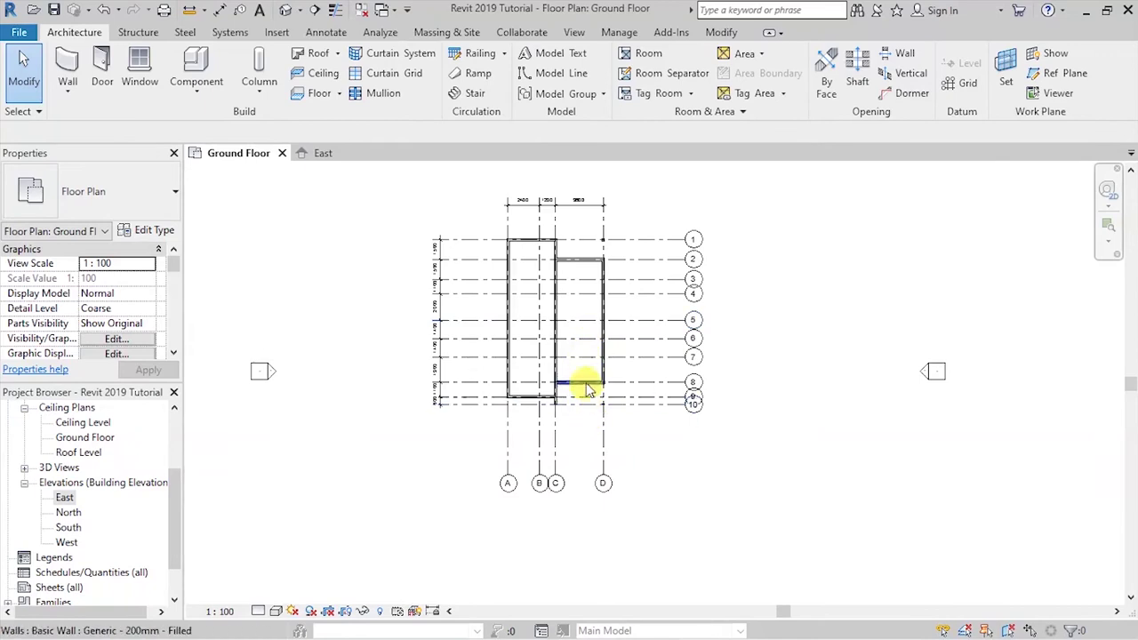
scroll(582, 399, up, 3)
scroll(634, 422, up, 3)
scroll(678, 470, up, 3)
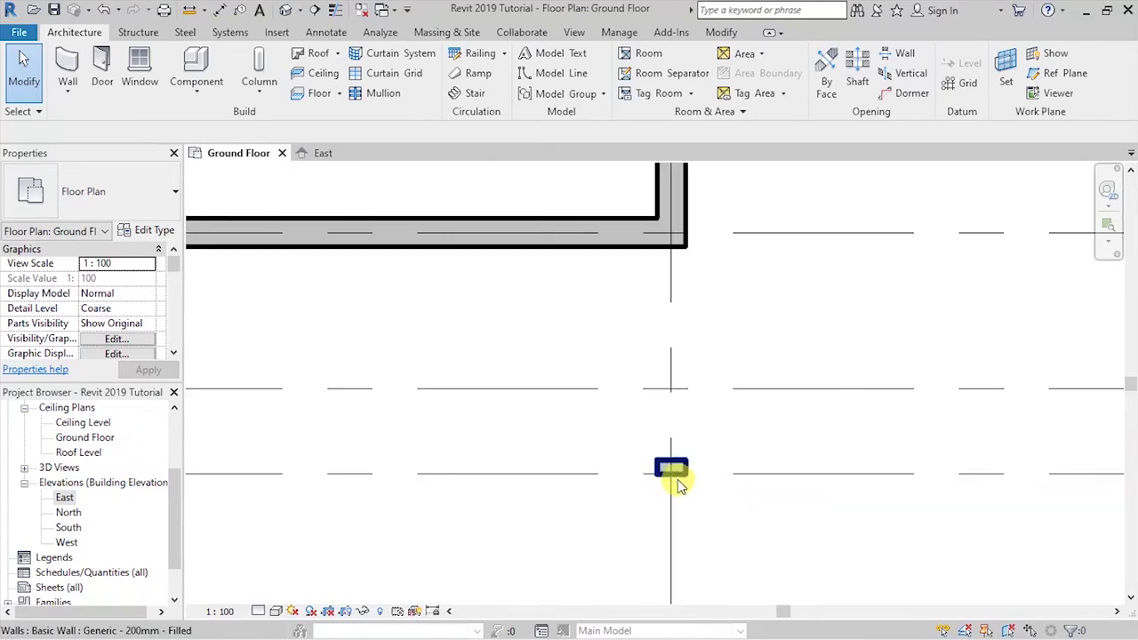
click(681, 464)
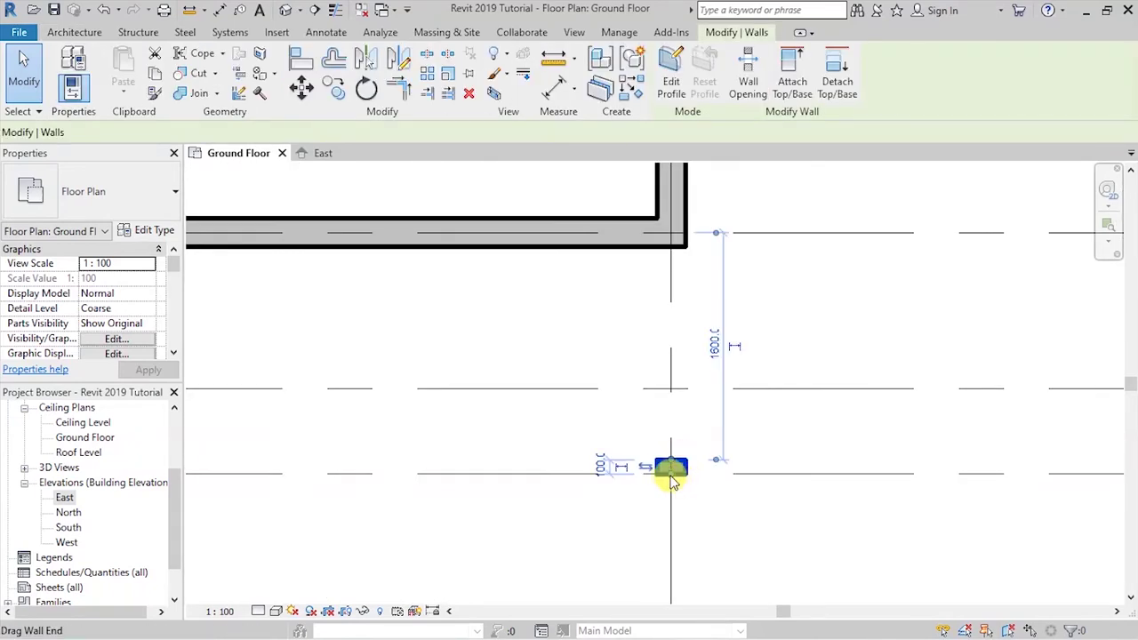
drag(670, 472, 669, 474)
click(587, 532)
Extend the end of the grid C wall slightly past grid 10, level with the pier on grid D
scroll(718, 439, down, 2)
scroll(445, 469, up, 3)
scroll(512, 449, up, 3)
scroll(513, 449, up, 2)
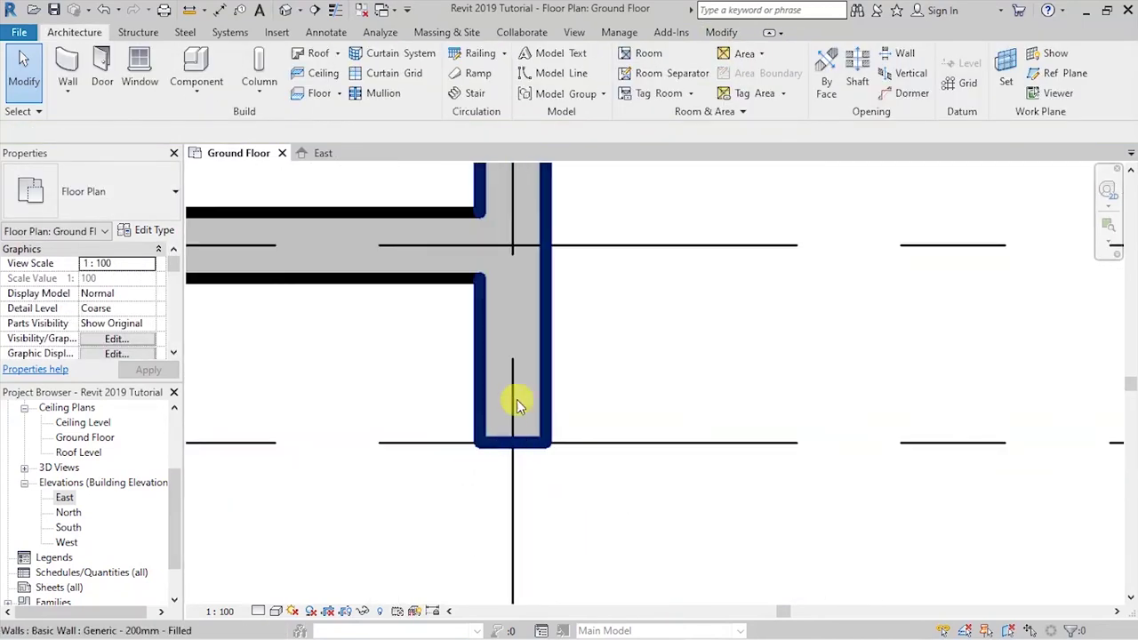
click(533, 446)
mouse_move(513, 447)
mouse_down()
mouse_move(500, 439)
mouse_move(500, 465)
mouse_up()
scroll(345, 449, down, 1)
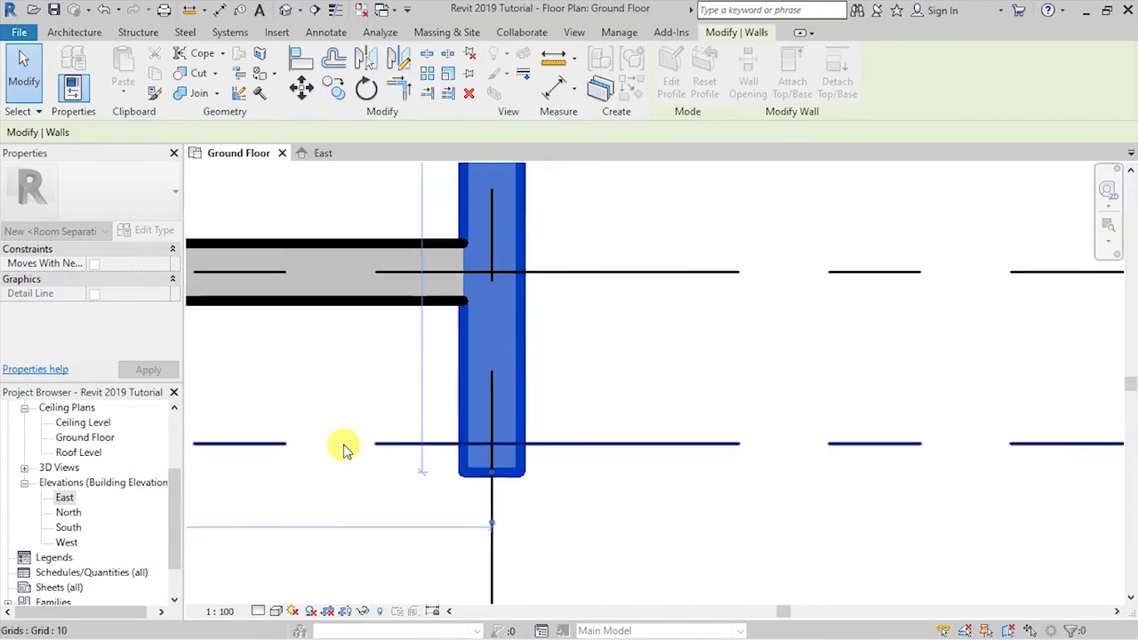
scroll(345, 449, down, 3)
drag(418, 464, 416, 459)
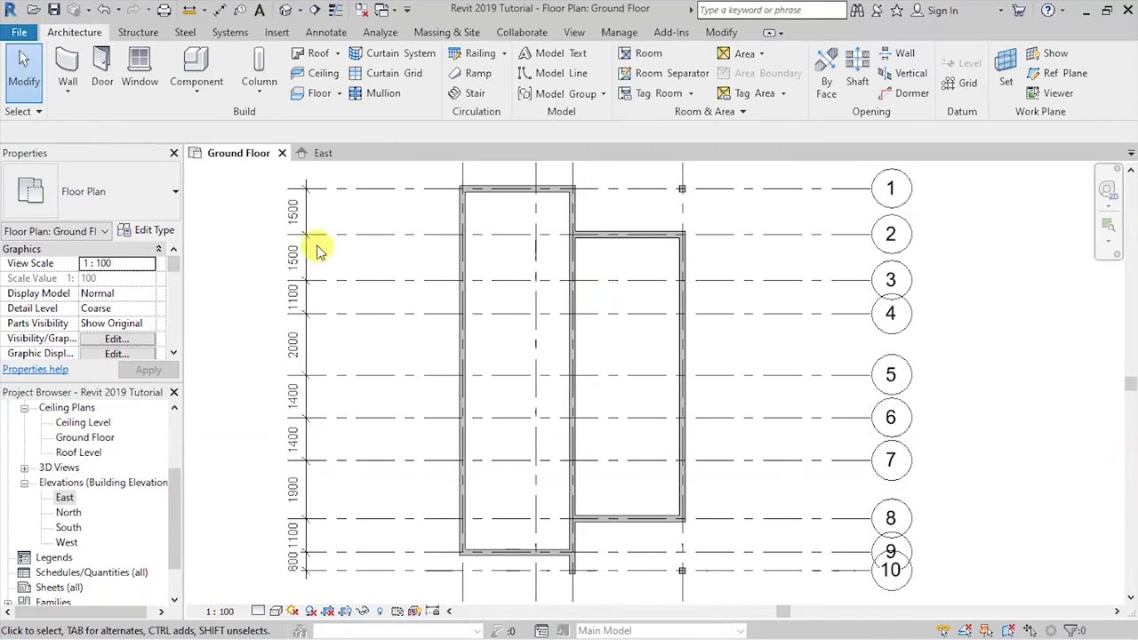
Start the Wall tool with the type Generic - 150mm Masonry and the top constraint Up to level: Roof Level
click(68, 71)
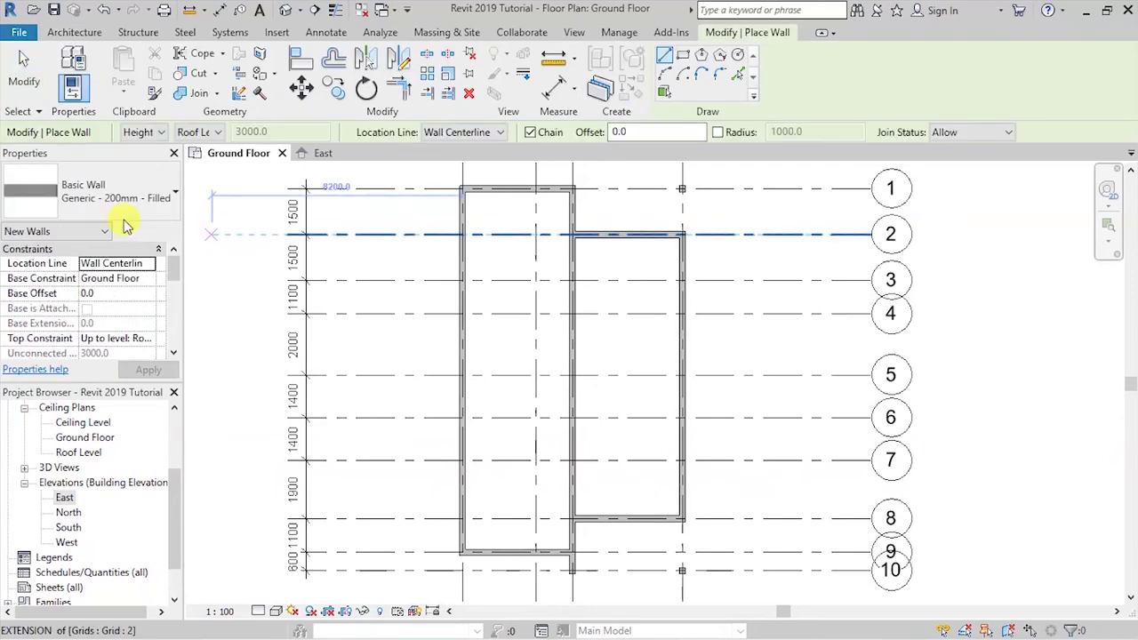
click(177, 197)
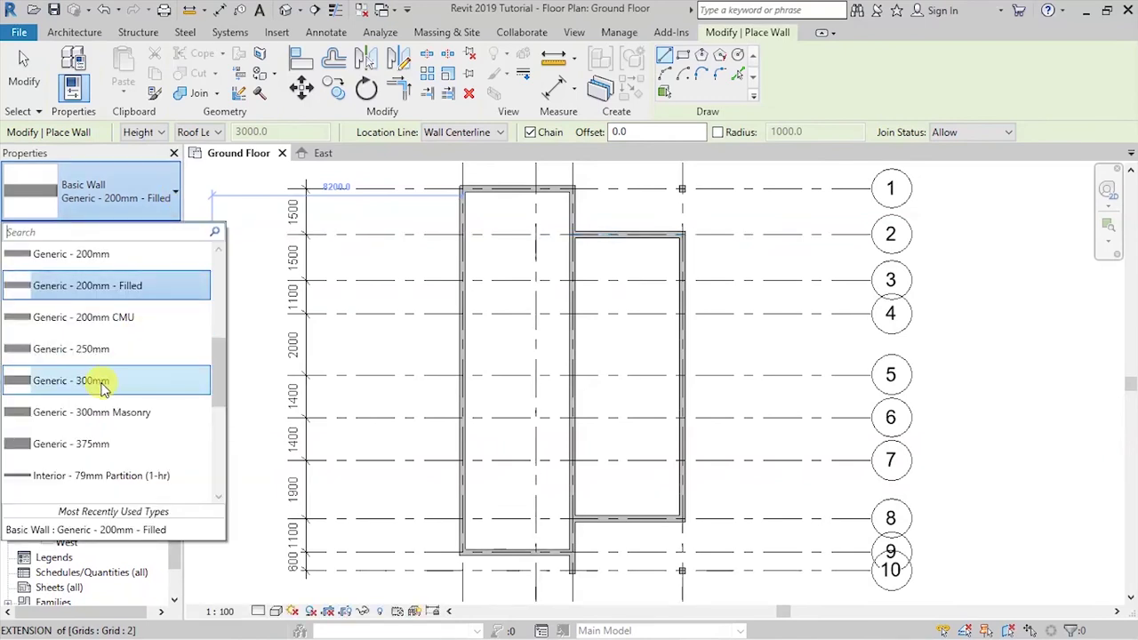
scroll(106, 391, down, 4)
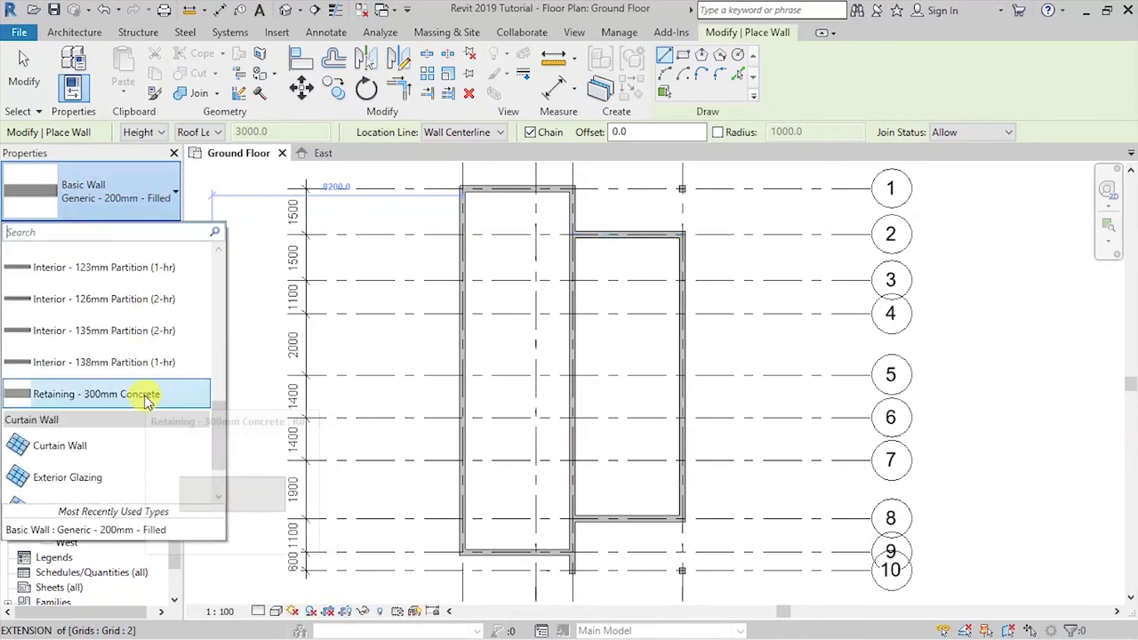
scroll(111, 391, up, 6)
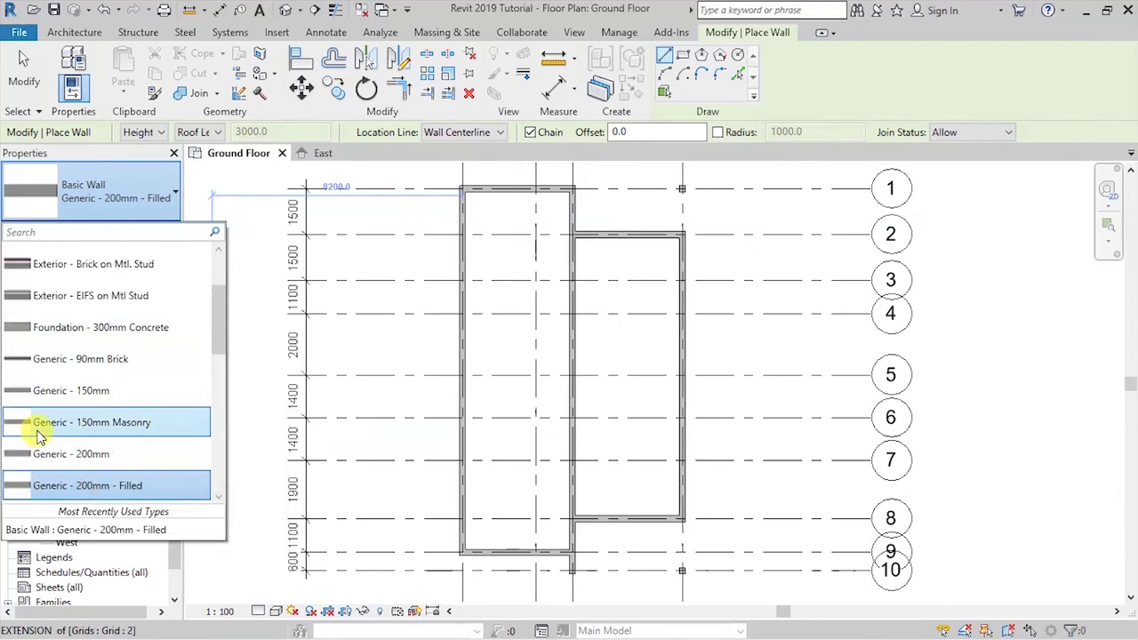
mouse_move(55, 431)
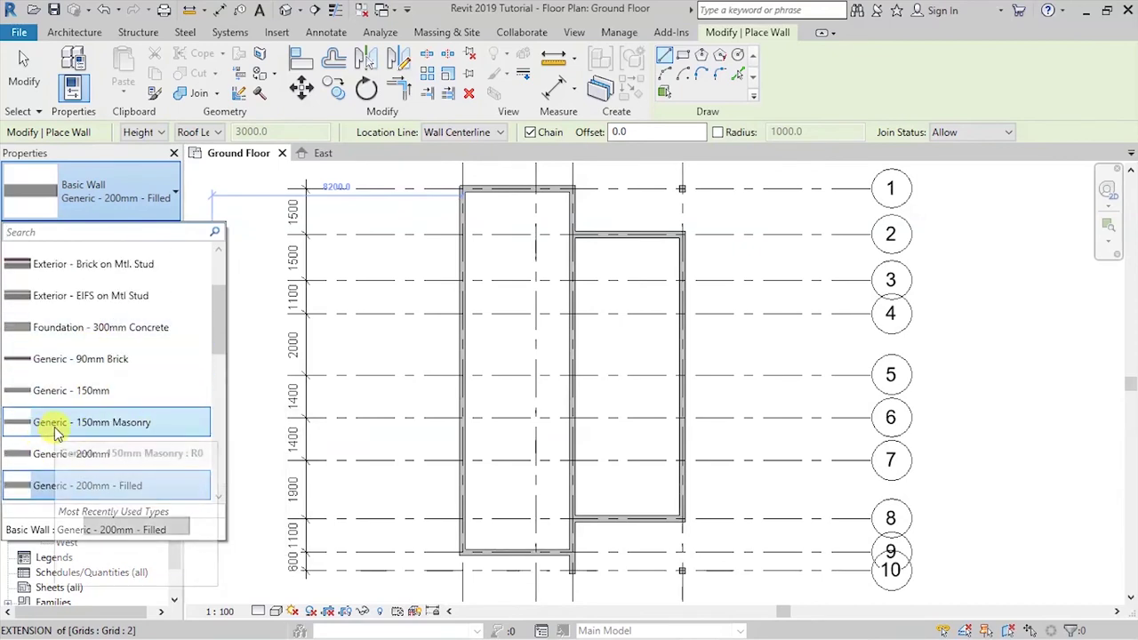
click(98, 424)
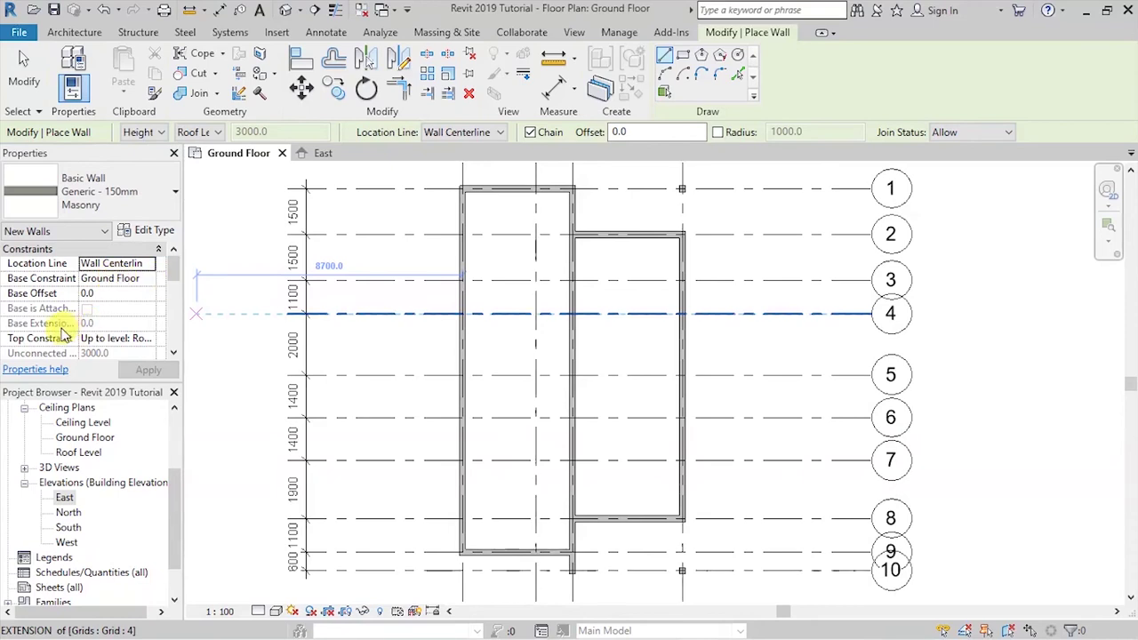
click(149, 340)
click(178, 390)
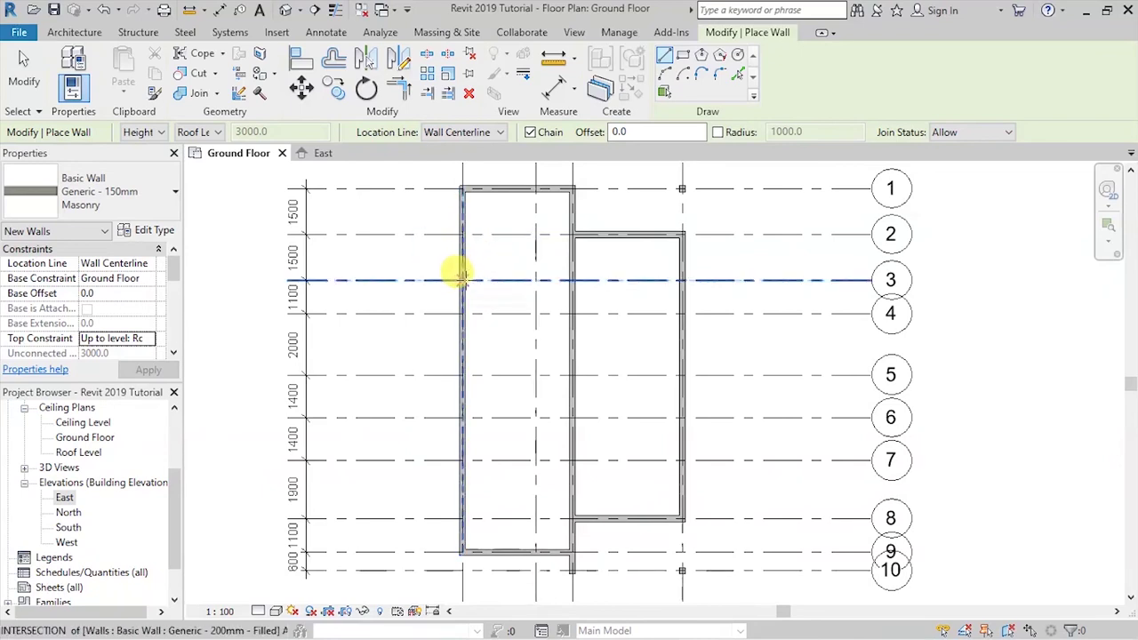
Draw chained masonry walls along grid 3 from grid A to grid B, down grid B to grid 7, and back to grid A
click(461, 279)
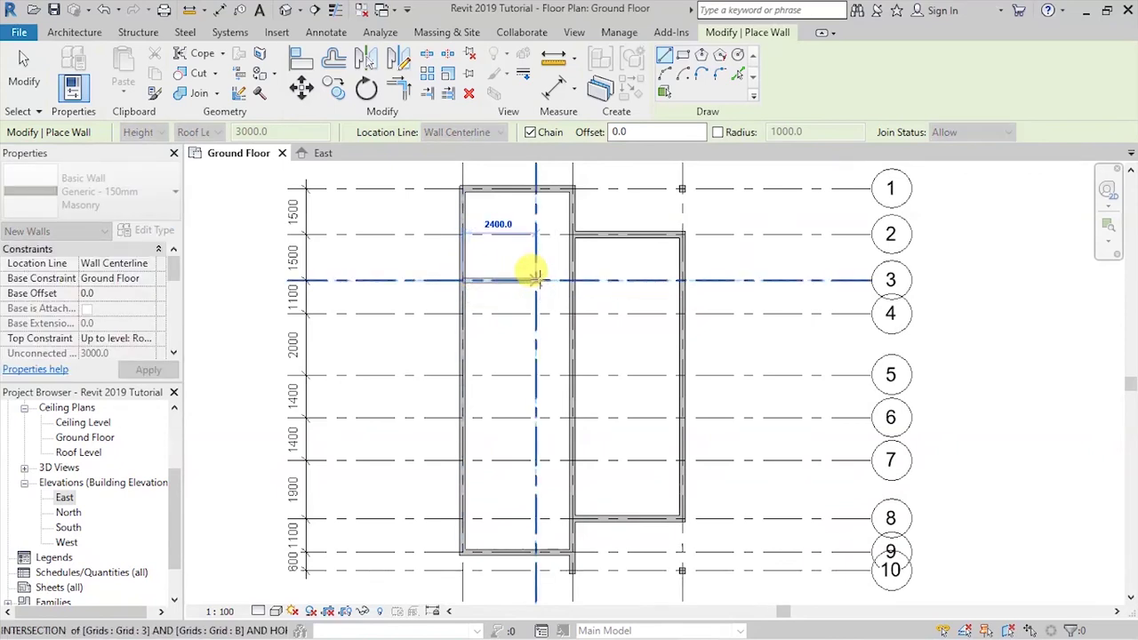
click(536, 279)
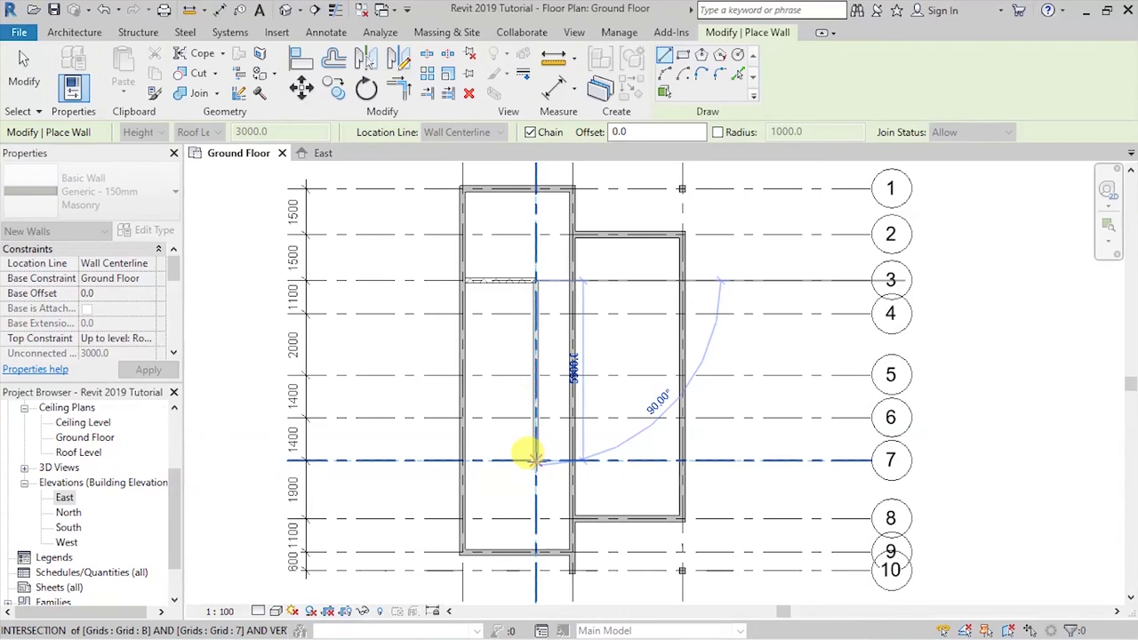
click(535, 459)
click(460, 459)
scroll(497, 356, up, 3)
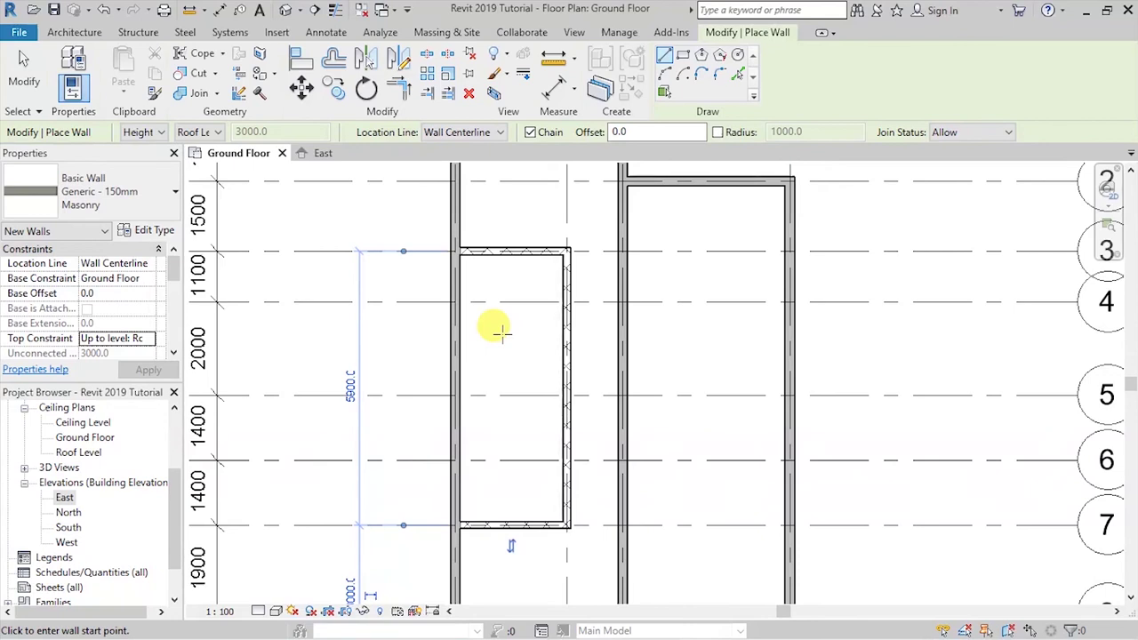
scroll(449, 289, down, 2)
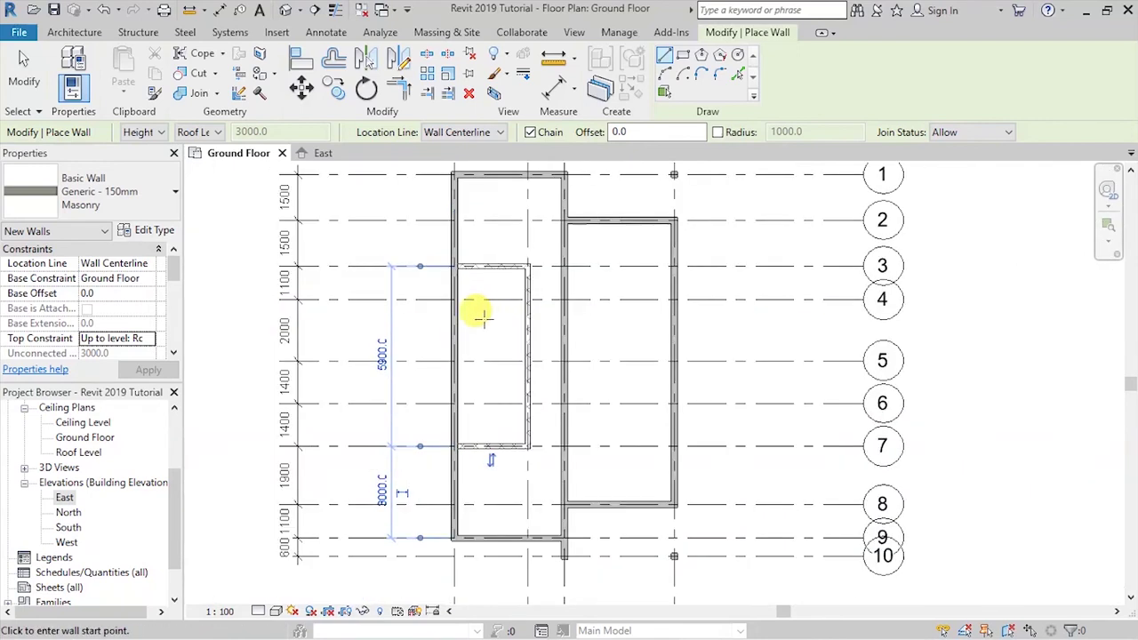
scroll(489, 398, up, 3)
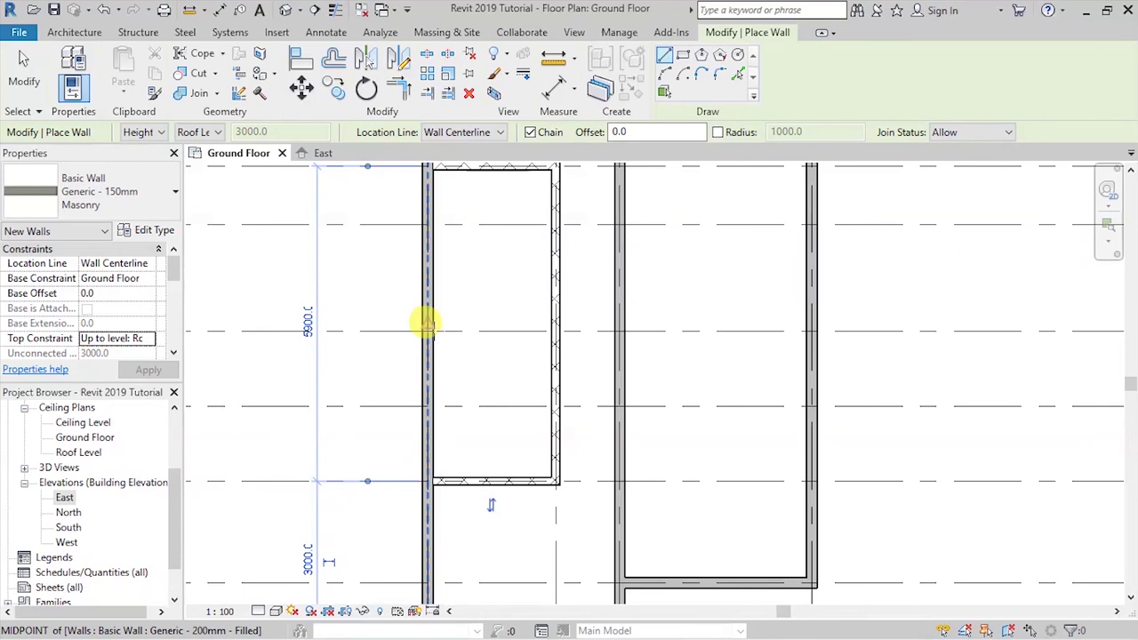
Draw two masonry cross walls between the grid A wall and the grid B wall, along grids 5 and 6
click(427, 321)
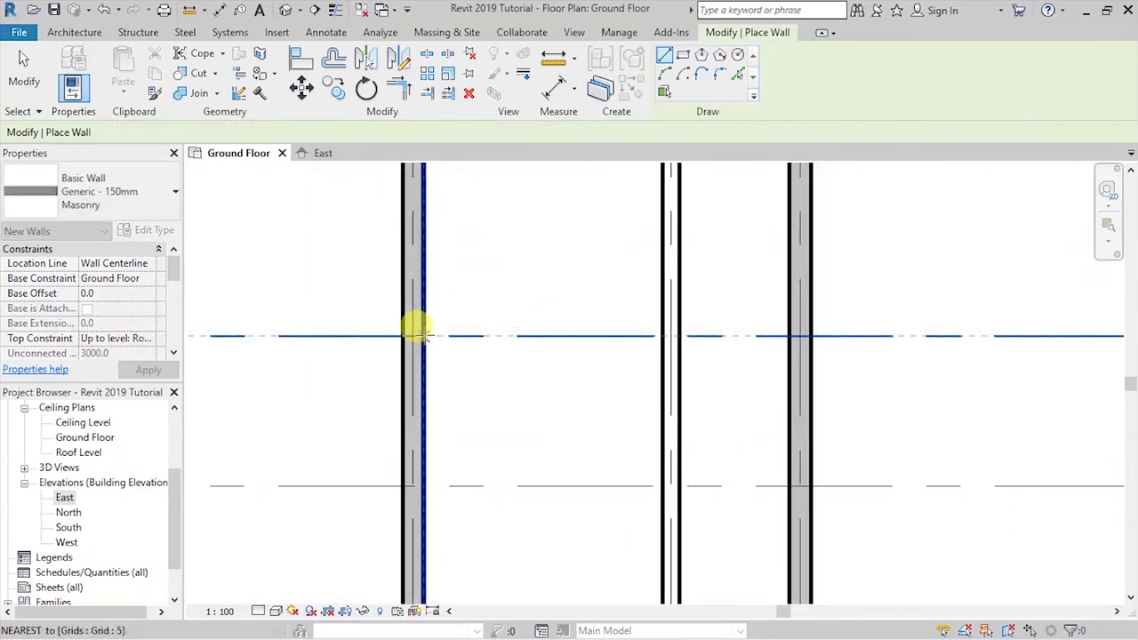
click(416, 330)
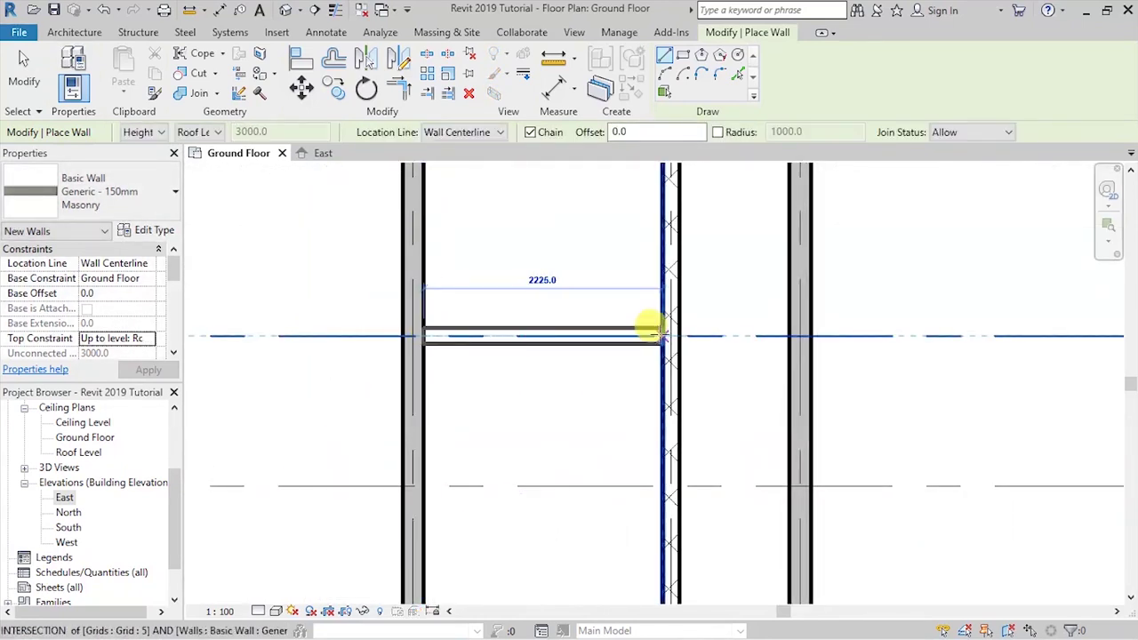
click(660, 332)
key(Escape)
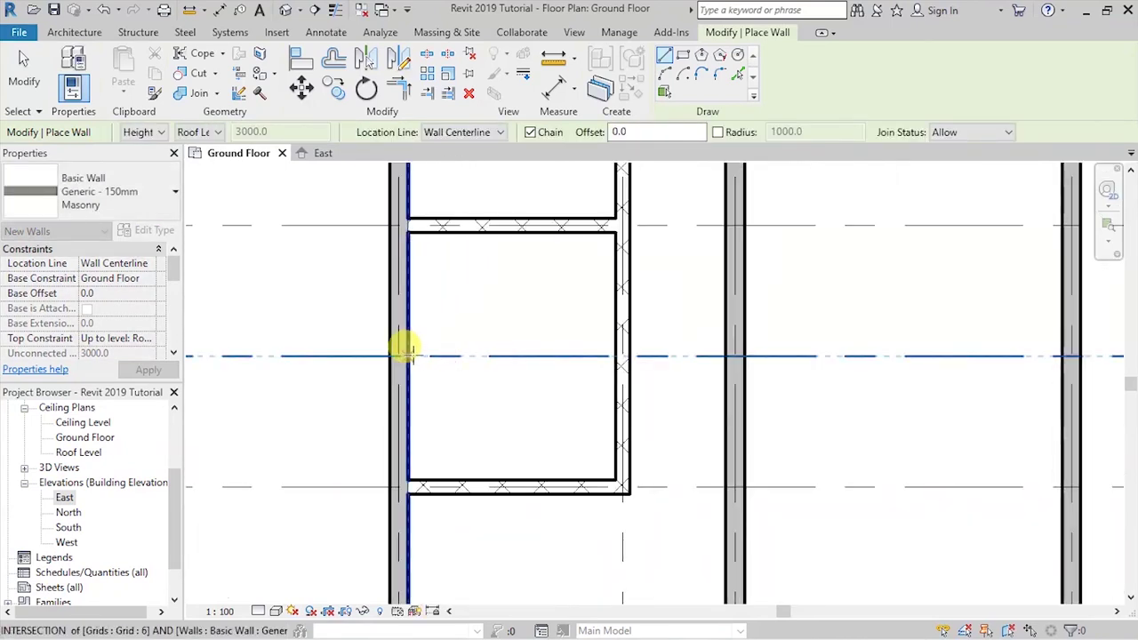
click(408, 355)
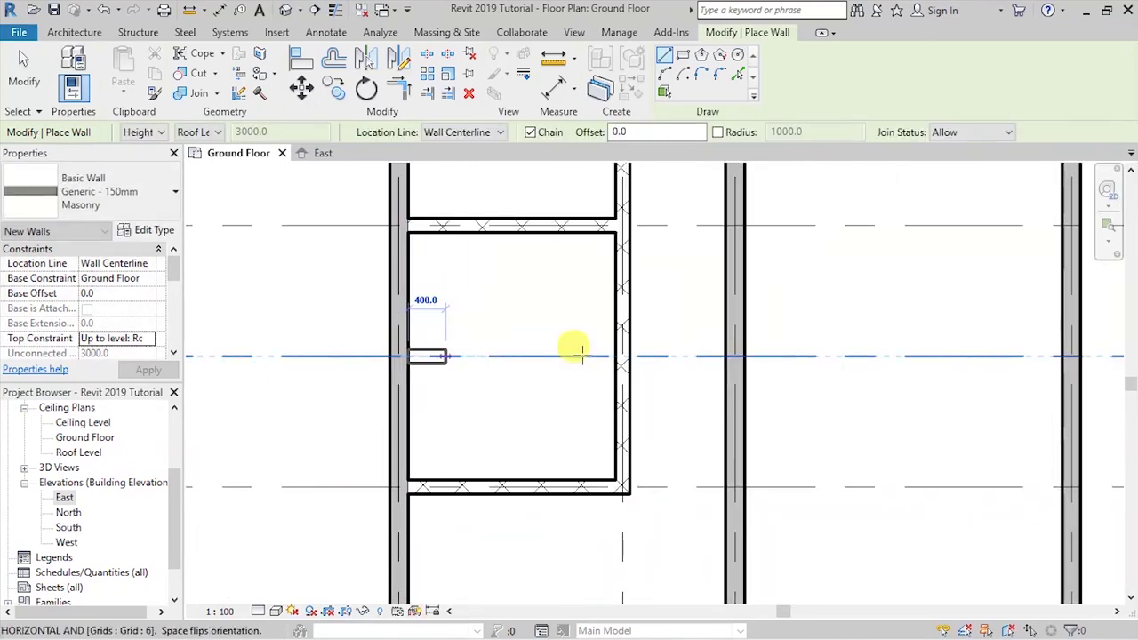
click(622, 356)
key(Escape)
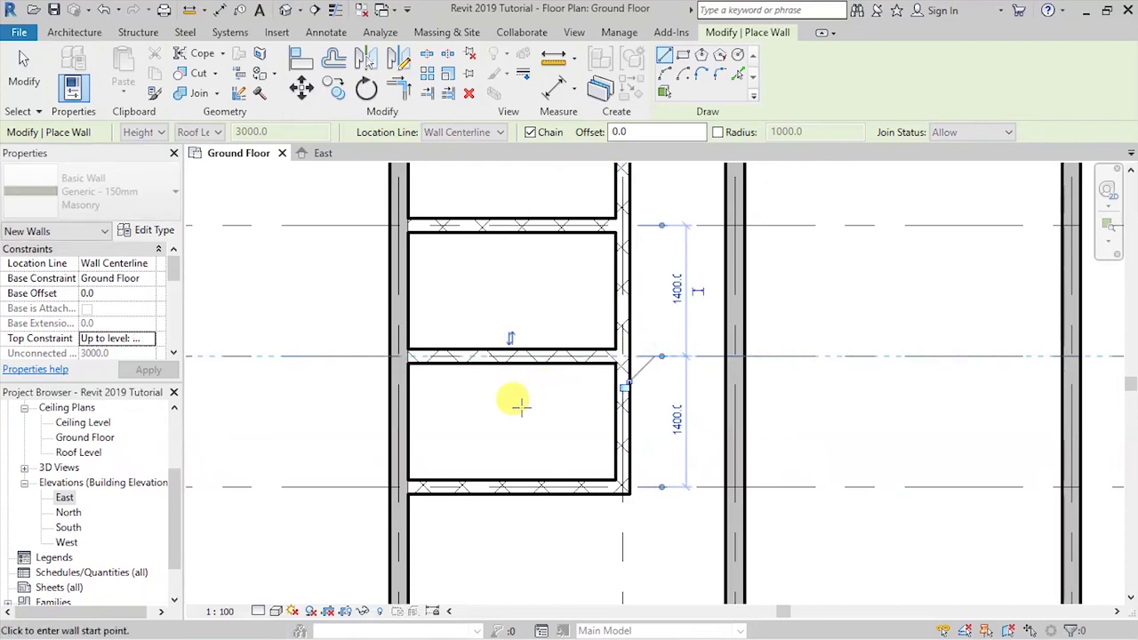
Leave the Wall tool and extend the grid 6 masonry wall past grid B to the grid C wall
scroll(519, 405, down, 5)
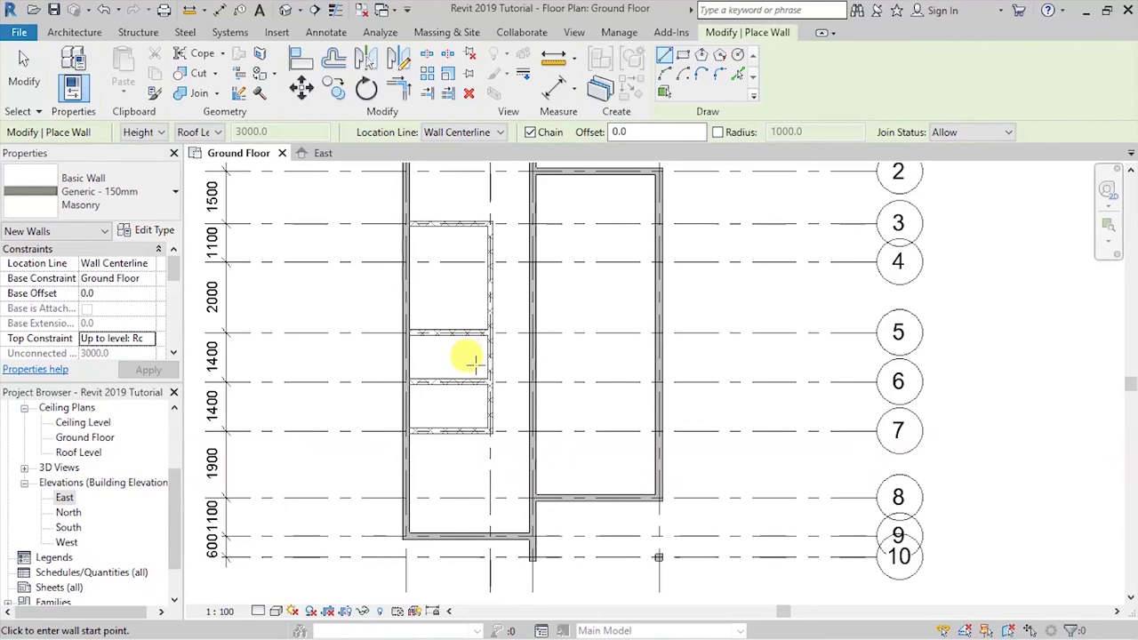
scroll(472, 378, up, 3)
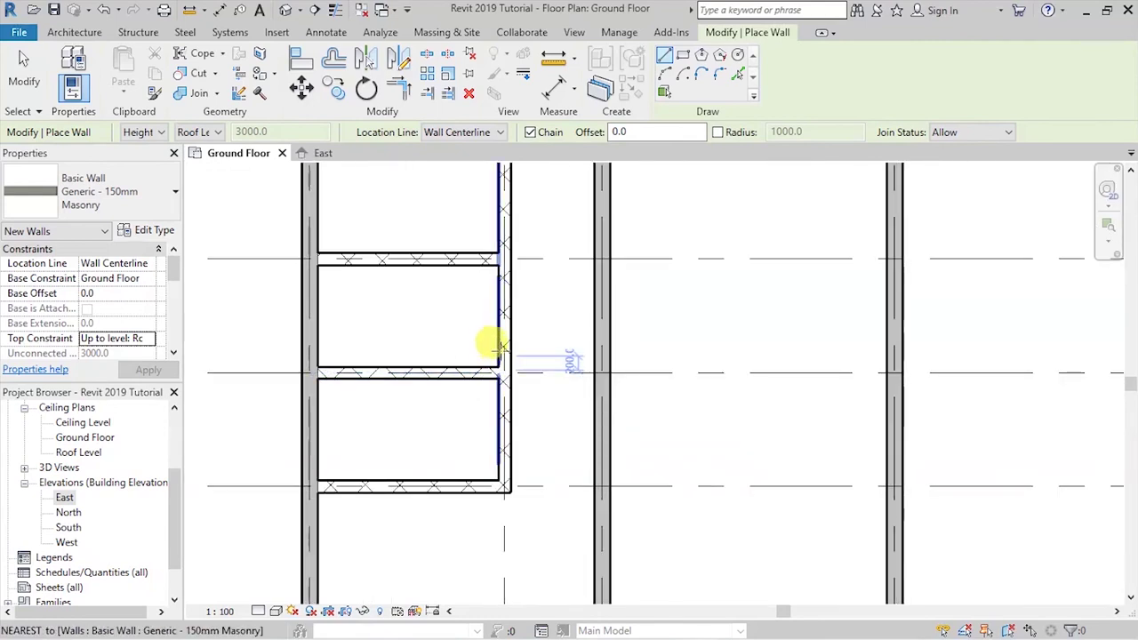
scroll(453, 348, down, 3)
scroll(451, 351, down, 3)
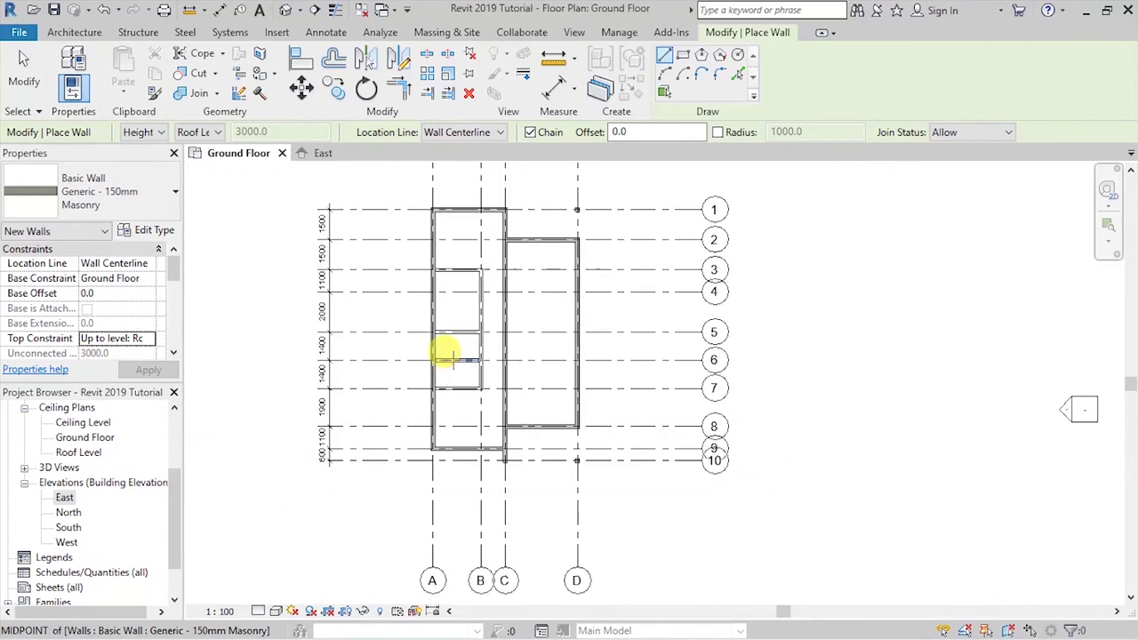
scroll(452, 357, down, 1)
scroll(454, 356, up, 2)
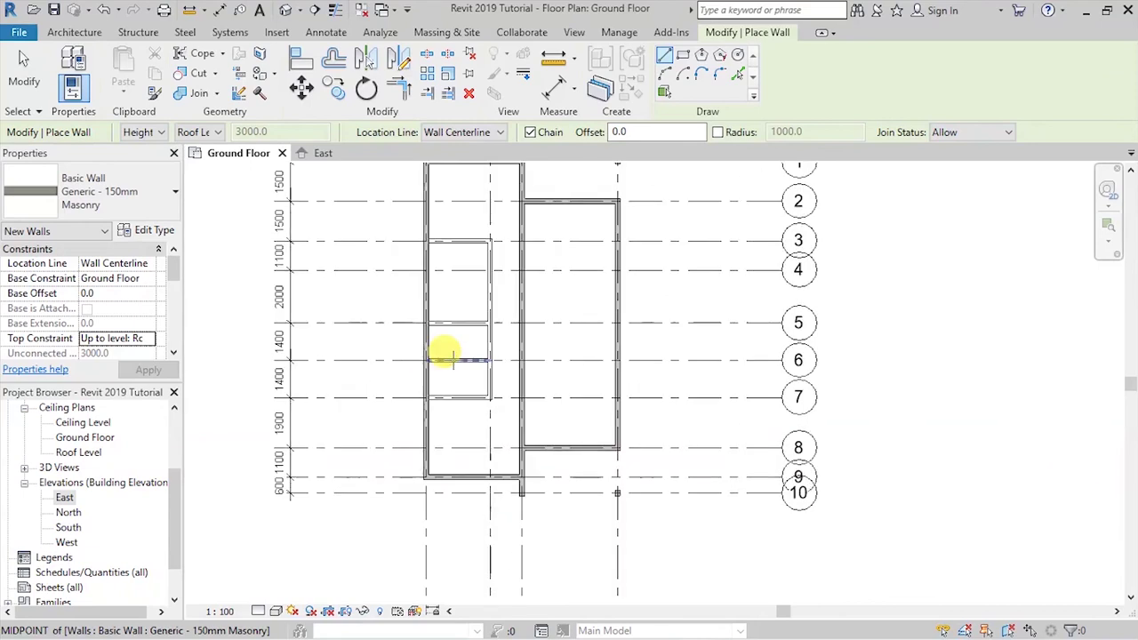
scroll(451, 354, down, 3)
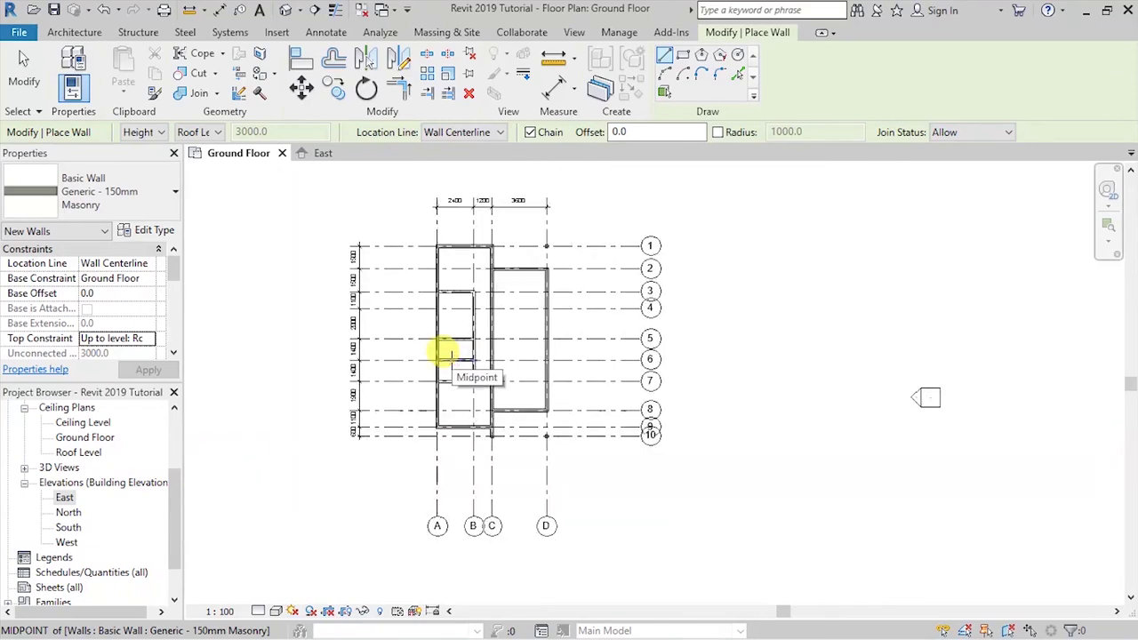
scroll(449, 354, up, 5)
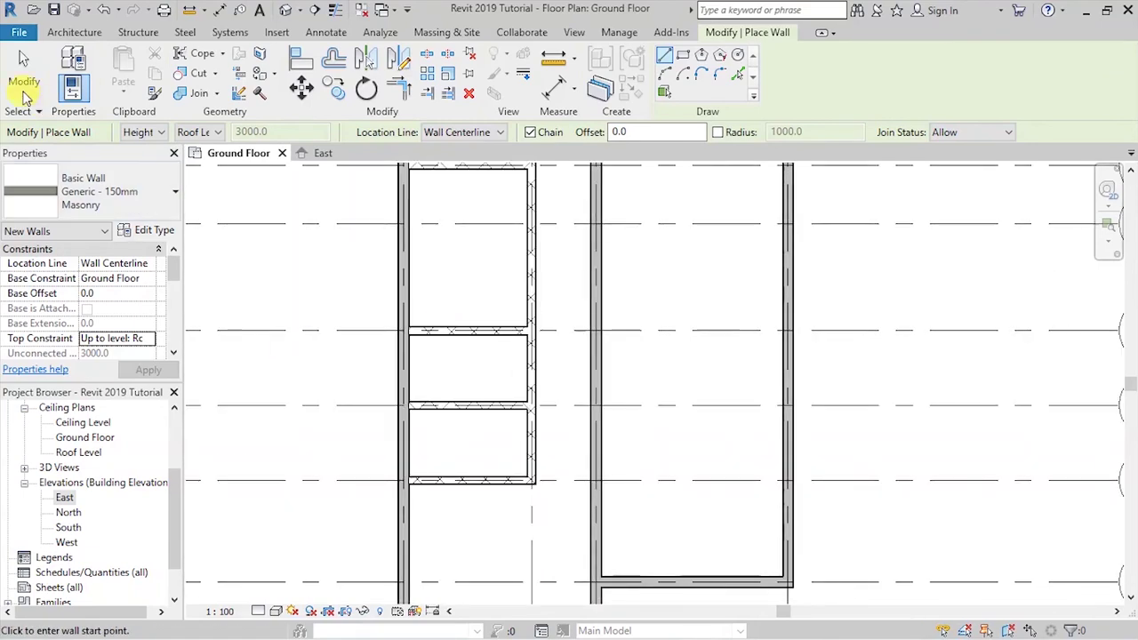
click(25, 94)
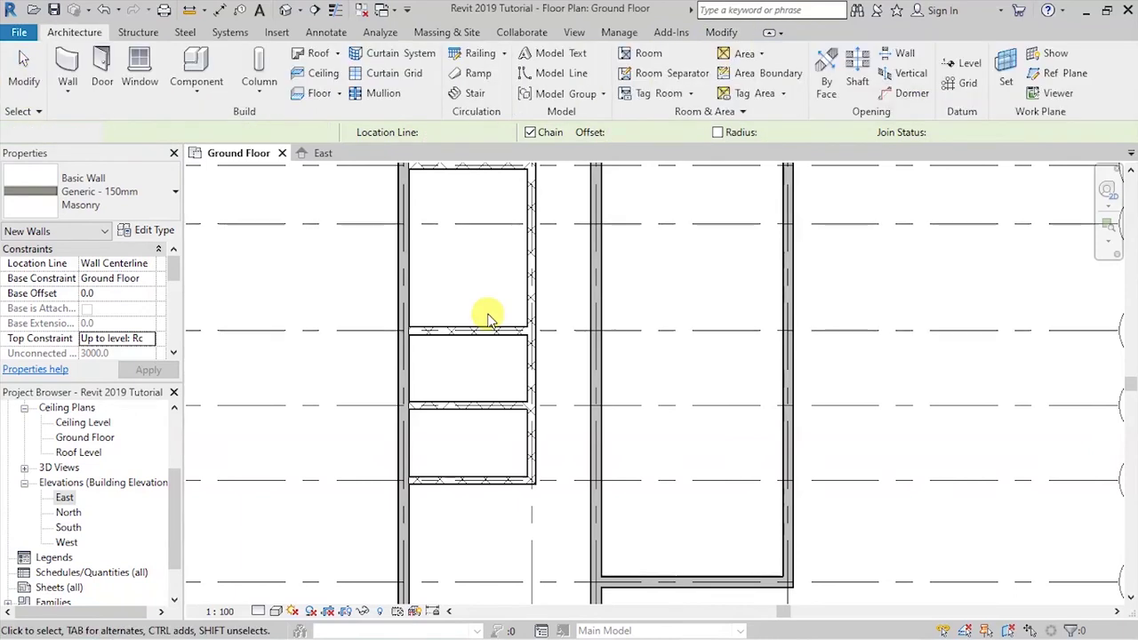
click(487, 409)
drag(533, 405, 593, 407)
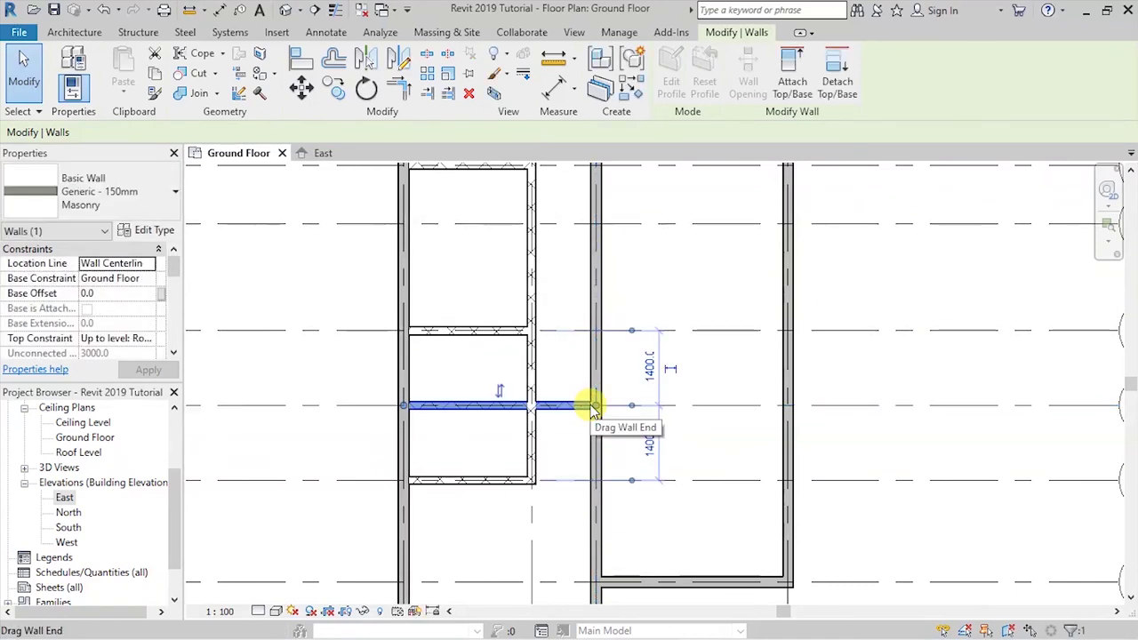
click(560, 435)
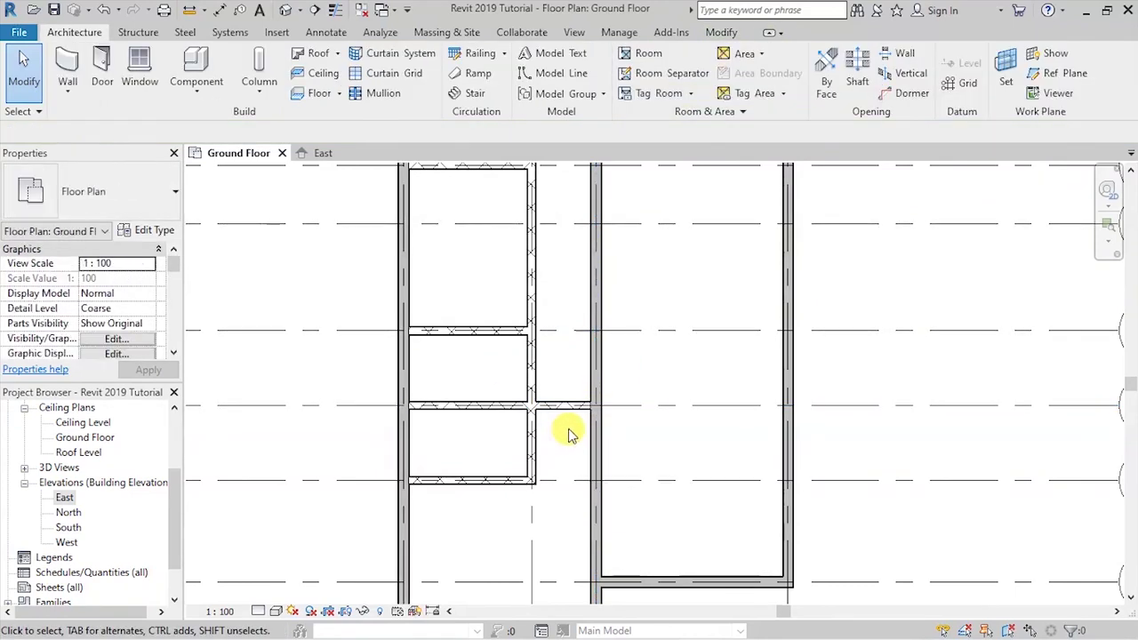
Examine the inner wall layout against the grids on the ground floor plan
scroll(445, 350, down, 3)
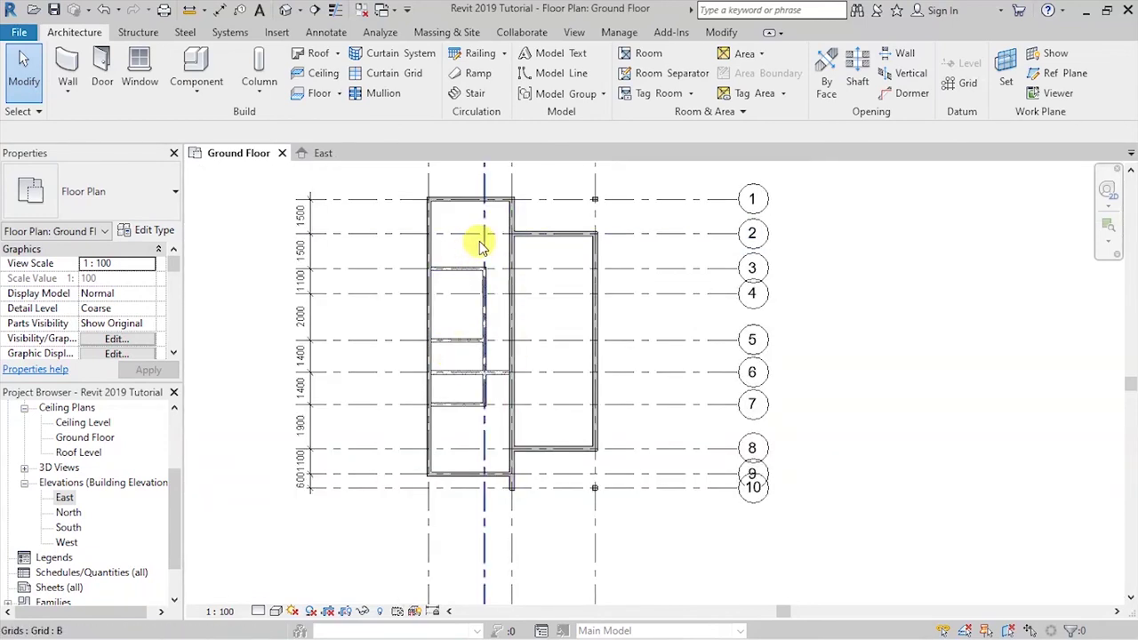
scroll(504, 250, up, 2)
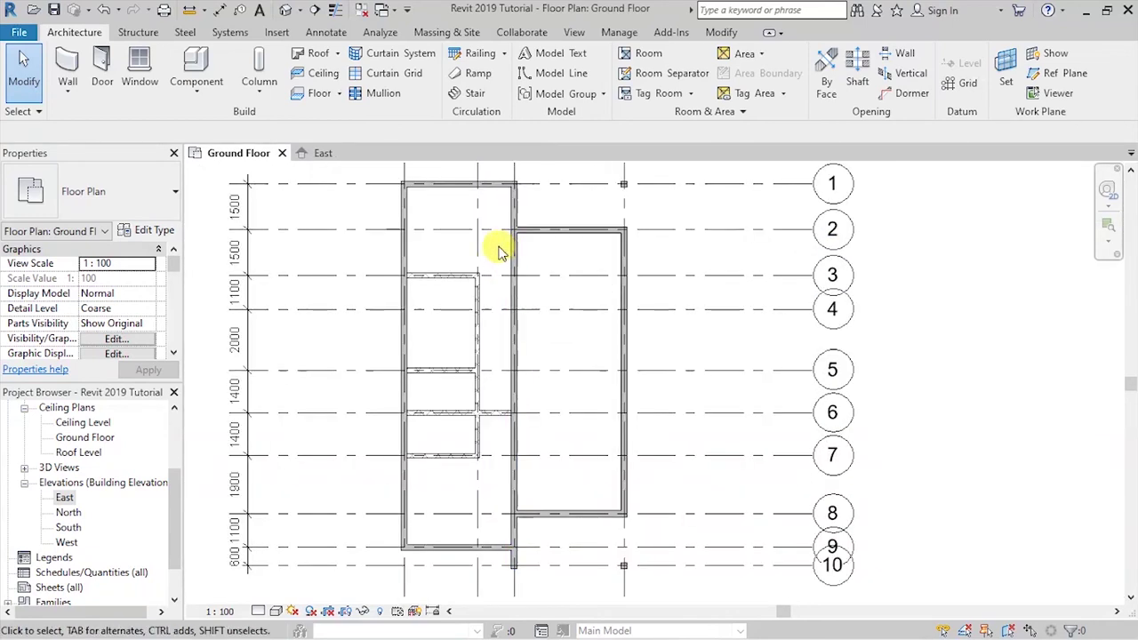
scroll(478, 223, up, 3)
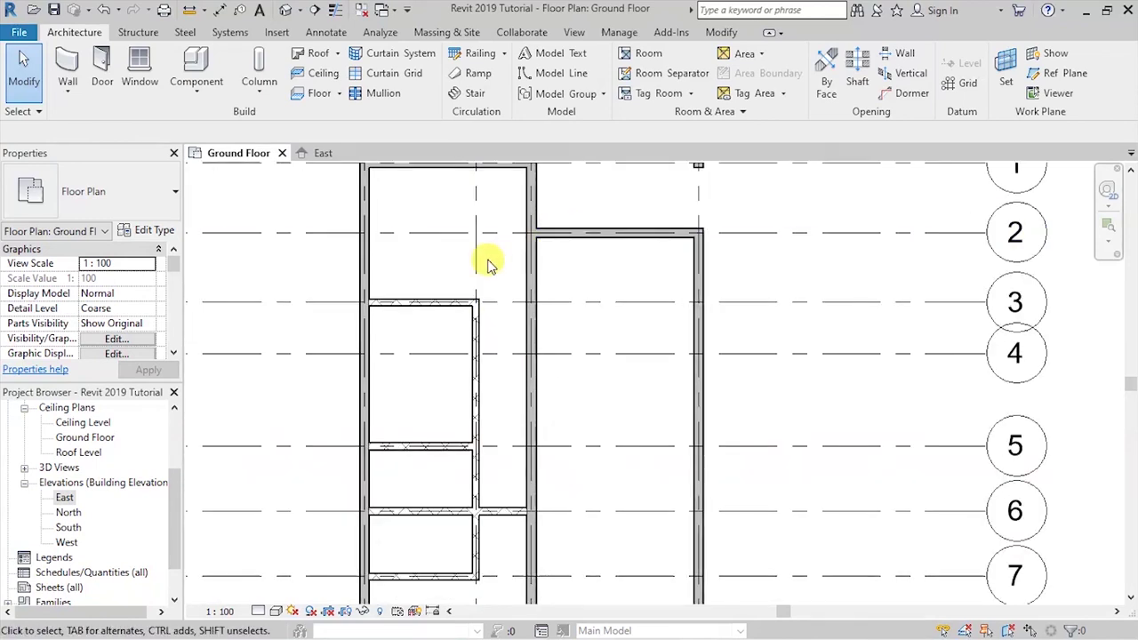
scroll(545, 258, up, 1)
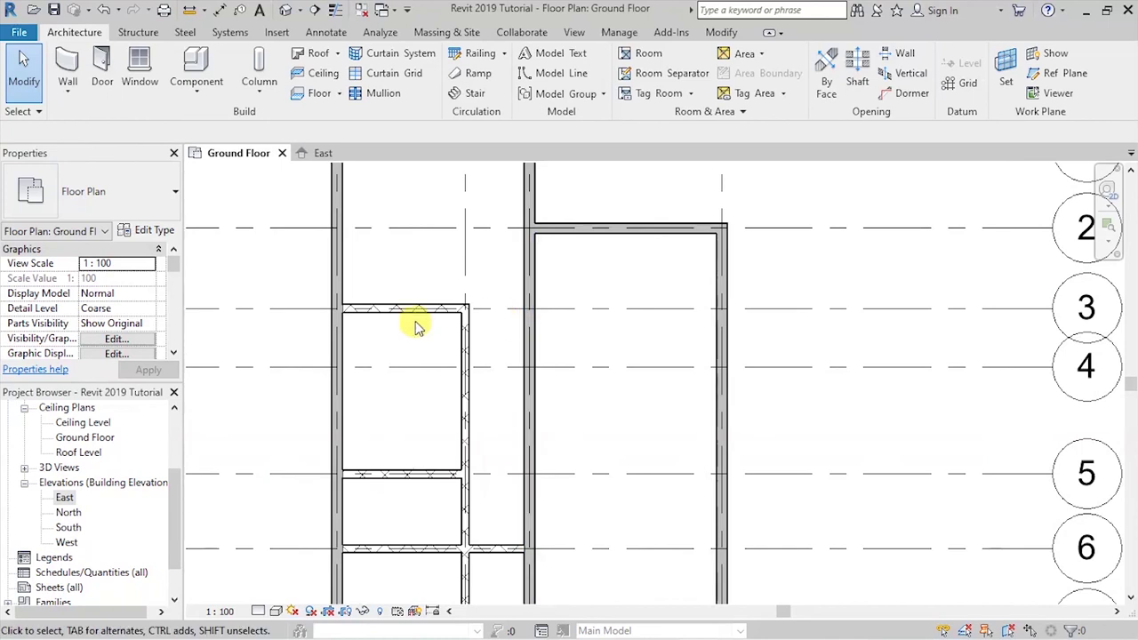
scroll(485, 432, down, 2)
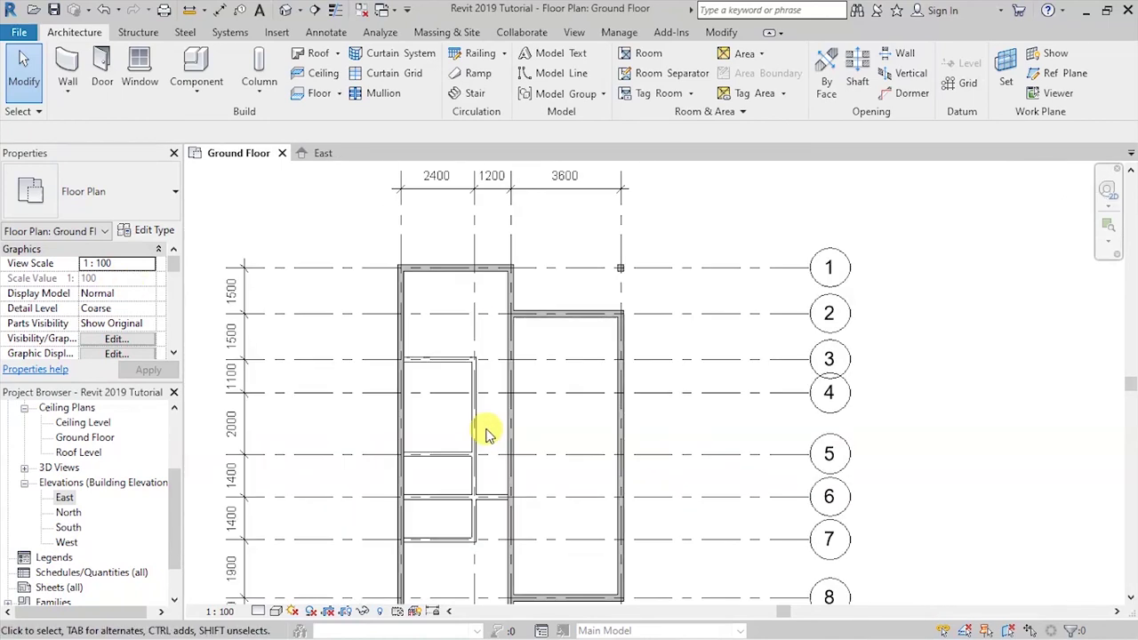
scroll(515, 351, down, 3)
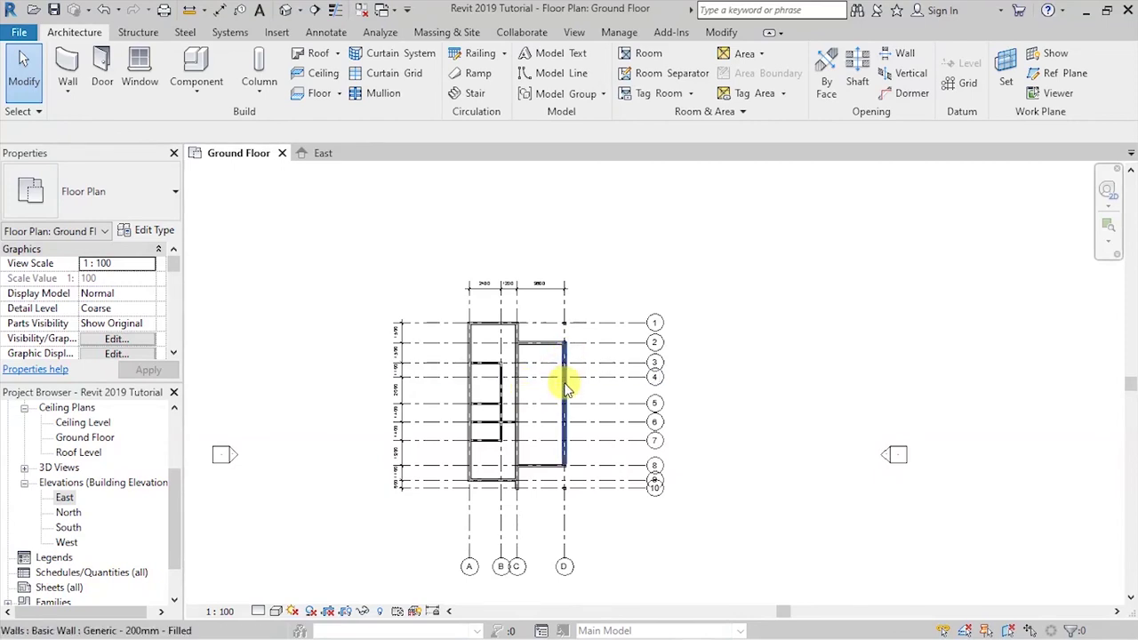
scroll(563, 374, up, 3)
scroll(569, 375, down, 3)
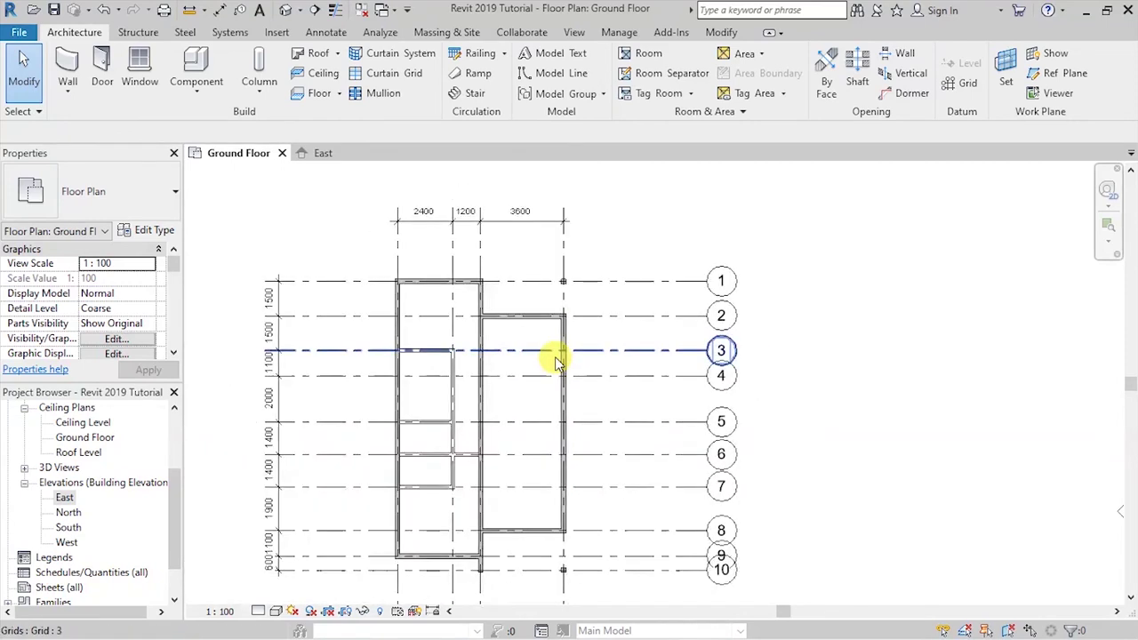
scroll(489, 358, up, 6)
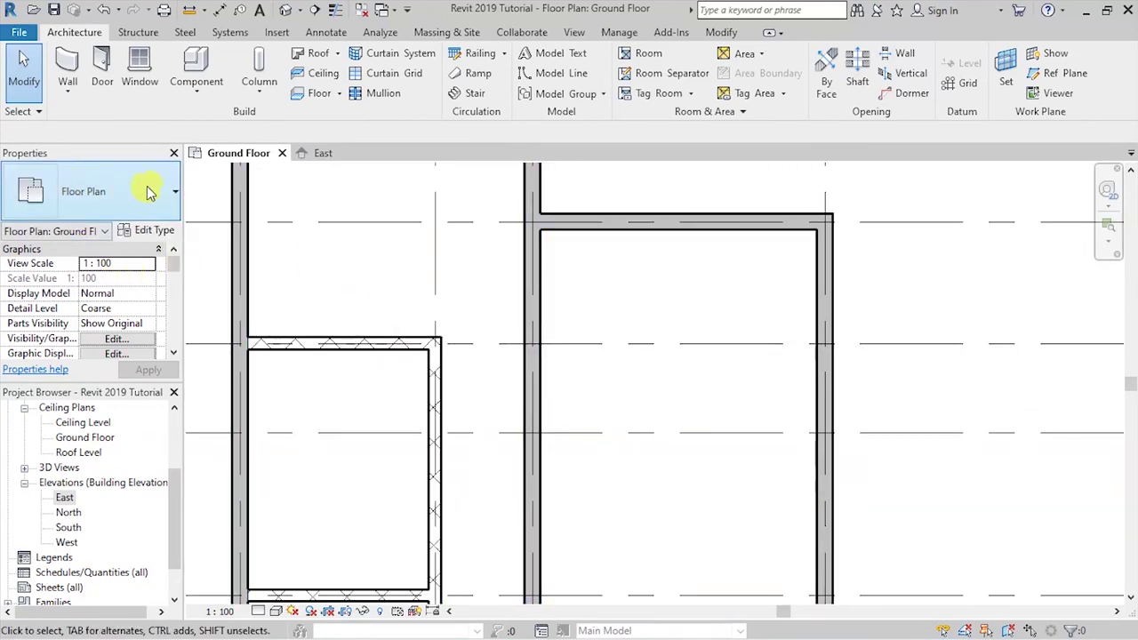
Draw a Generic - 150mm Masonry wall along grid 4 from the grid D wall across grid C to the grid B wall
click(67, 89)
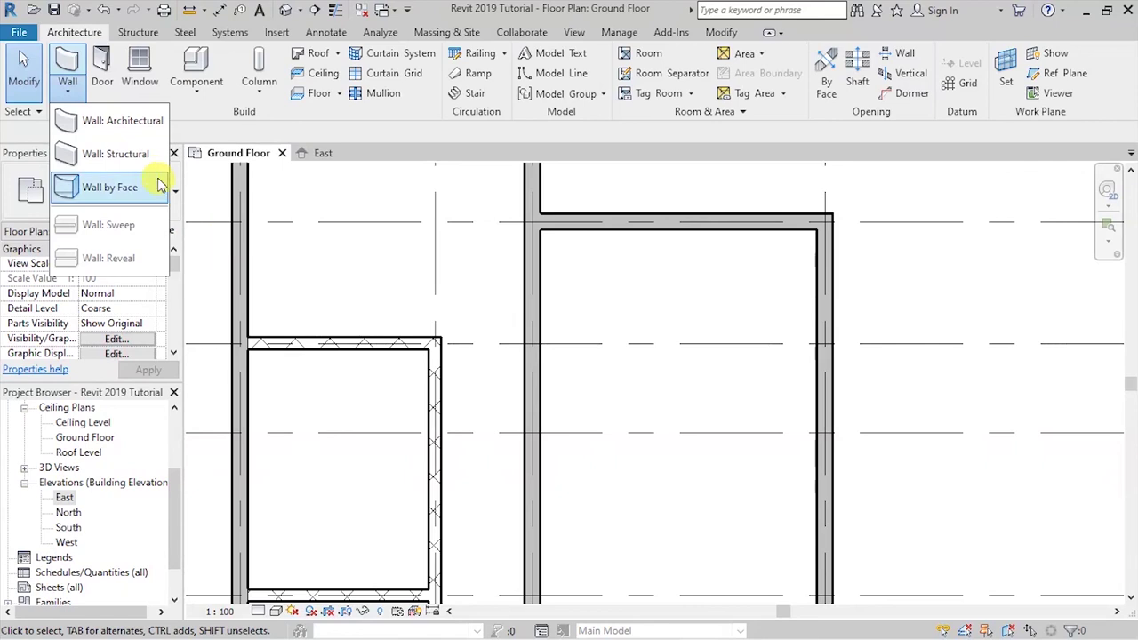
key(Escape)
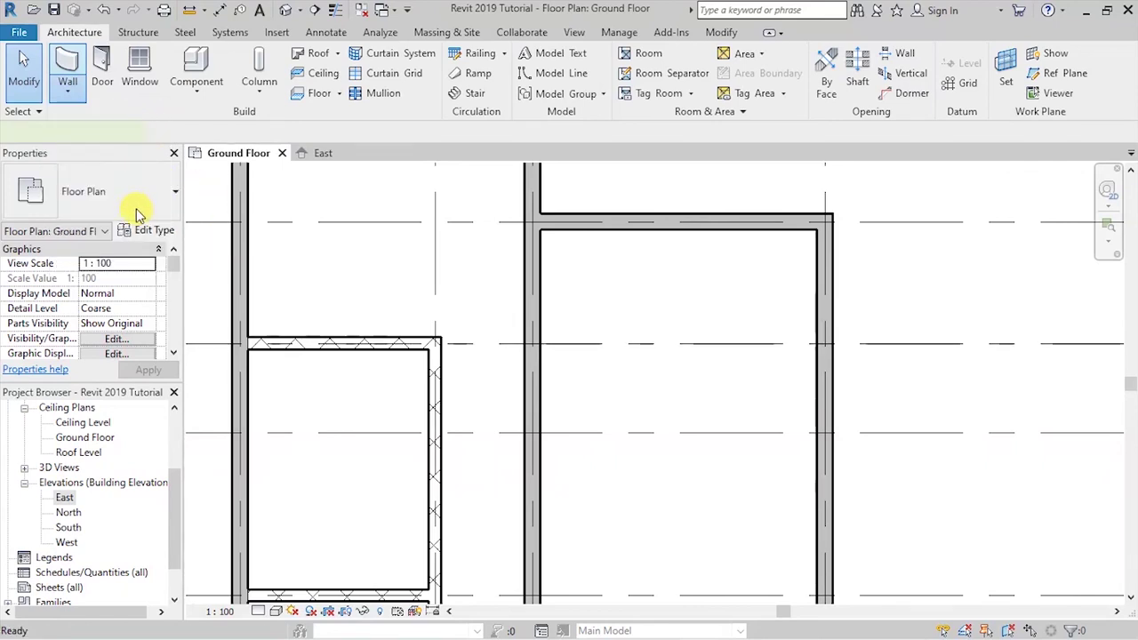
key(w)
key(a)
scroll(364, 228, down, 3)
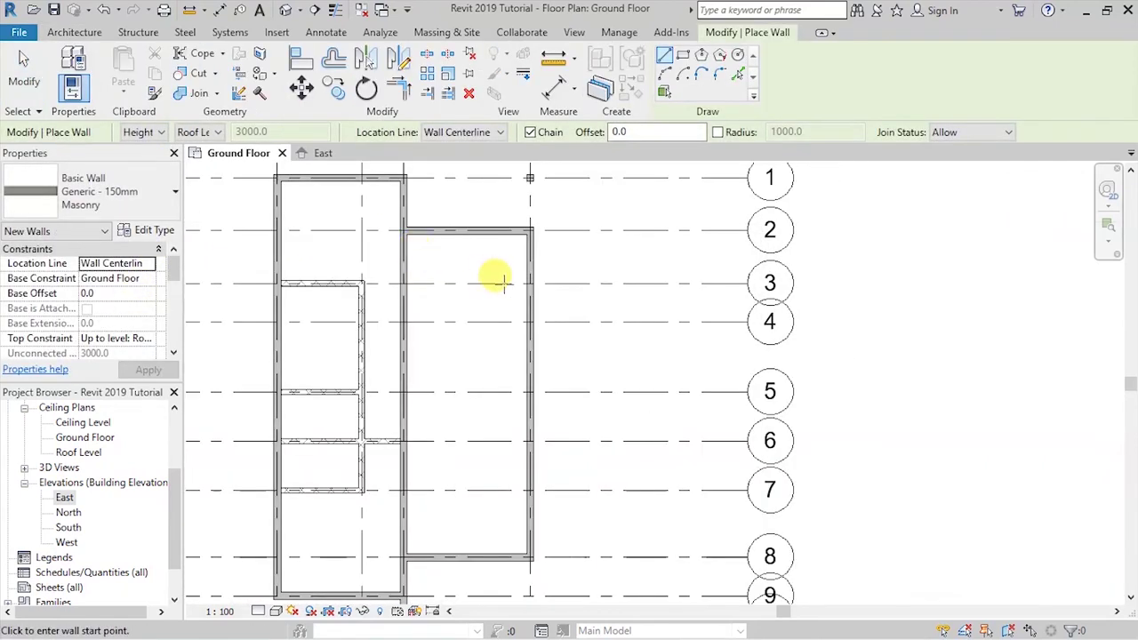
click(526, 320)
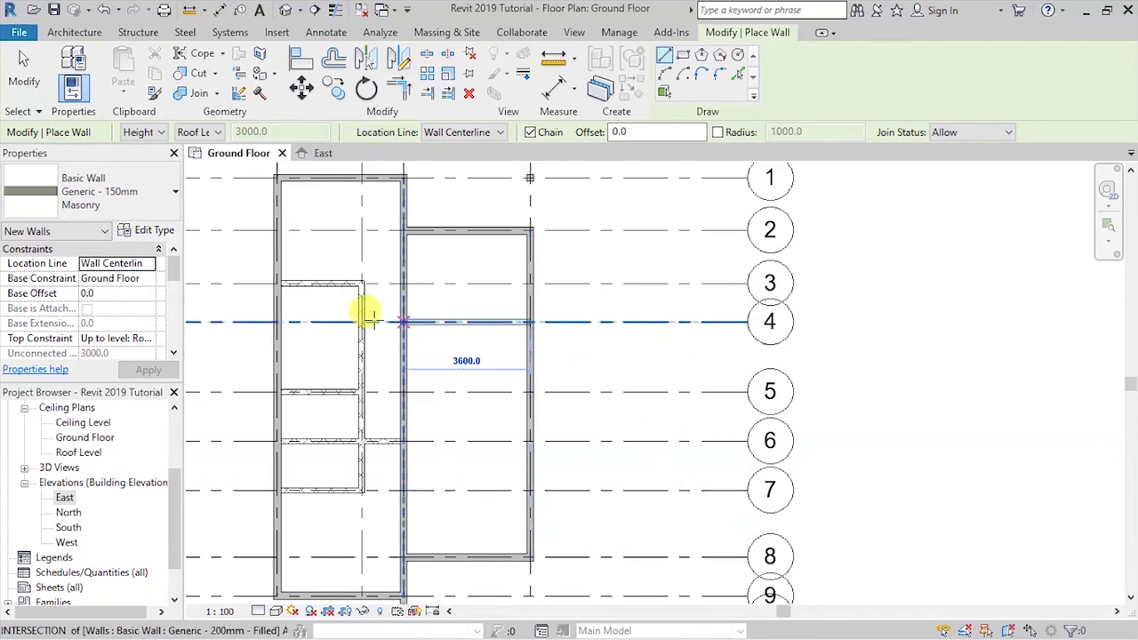
scroll(367, 313, up, 4)
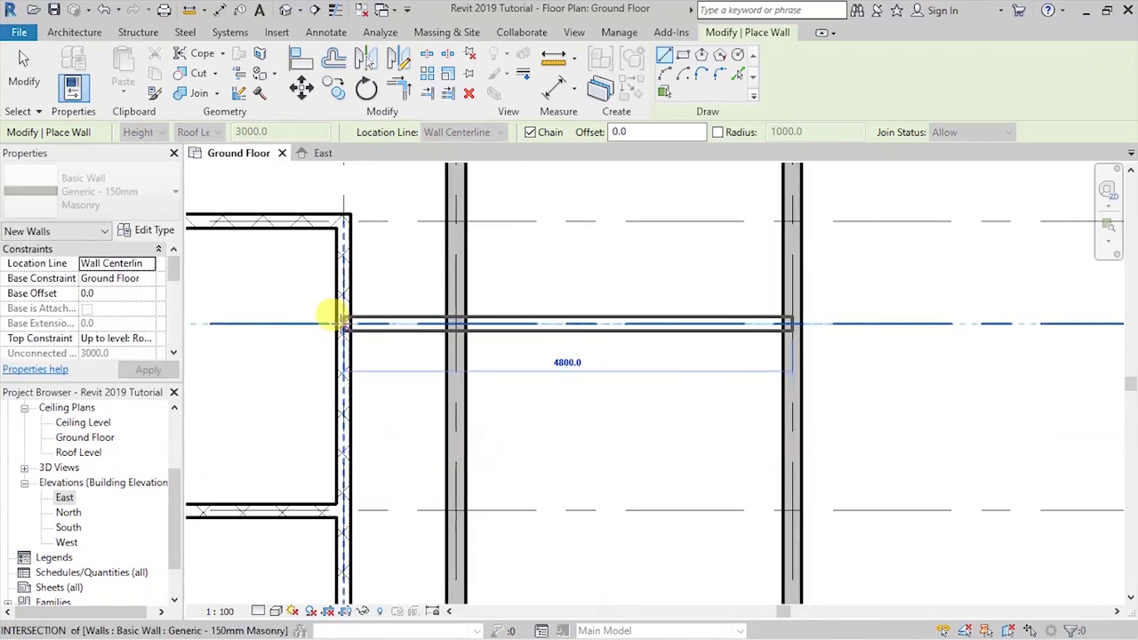
click(339, 318)
key(Escape)
scroll(623, 375, down, 4)
click(642, 376)
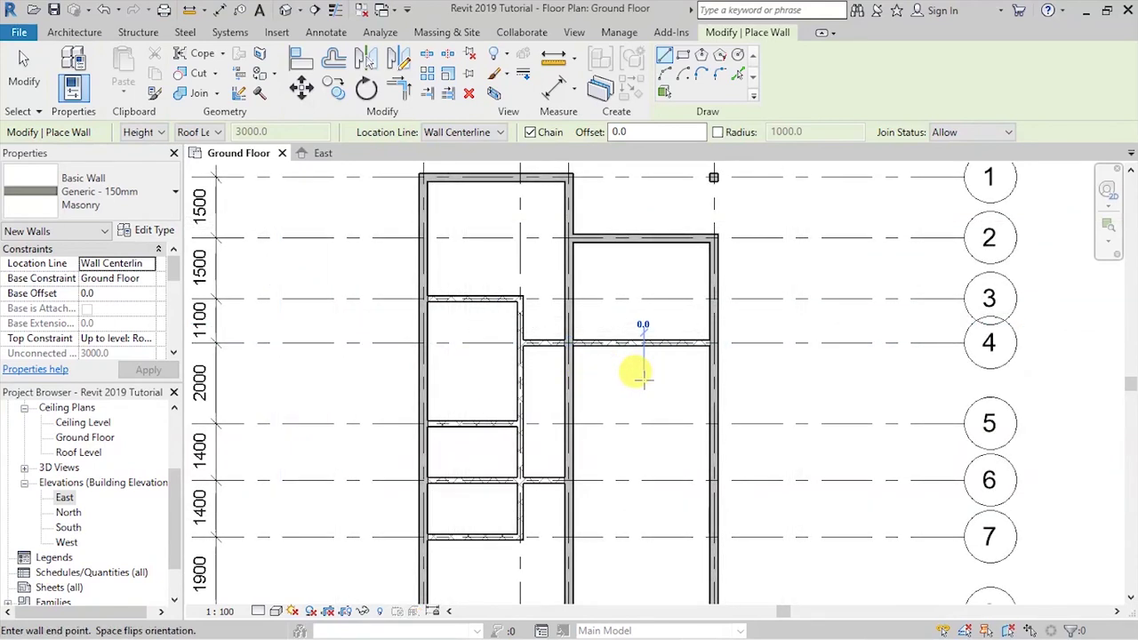
key(Escape)
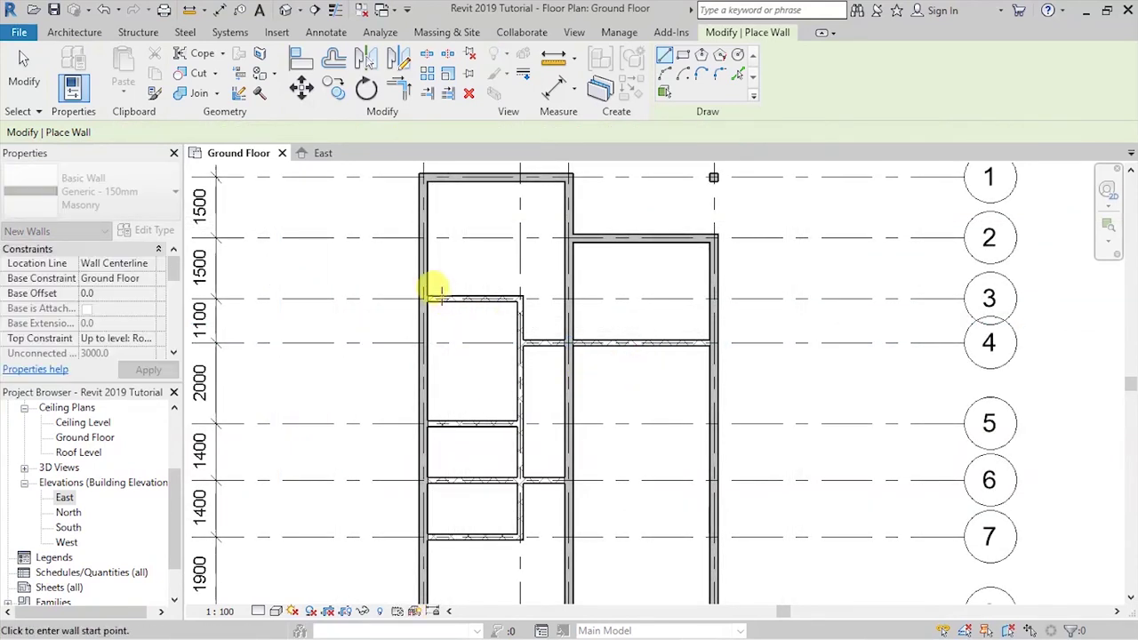
scroll(436, 293, down, 3)
scroll(515, 382, up, 1)
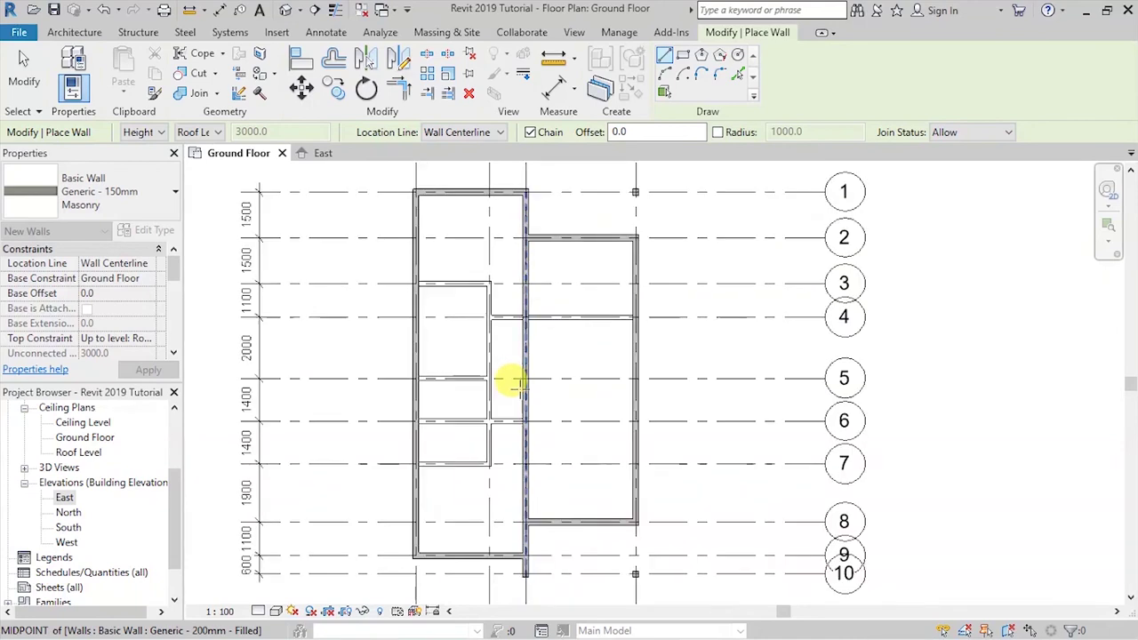
scroll(515, 382, up, 1)
scroll(587, 377, down, 3)
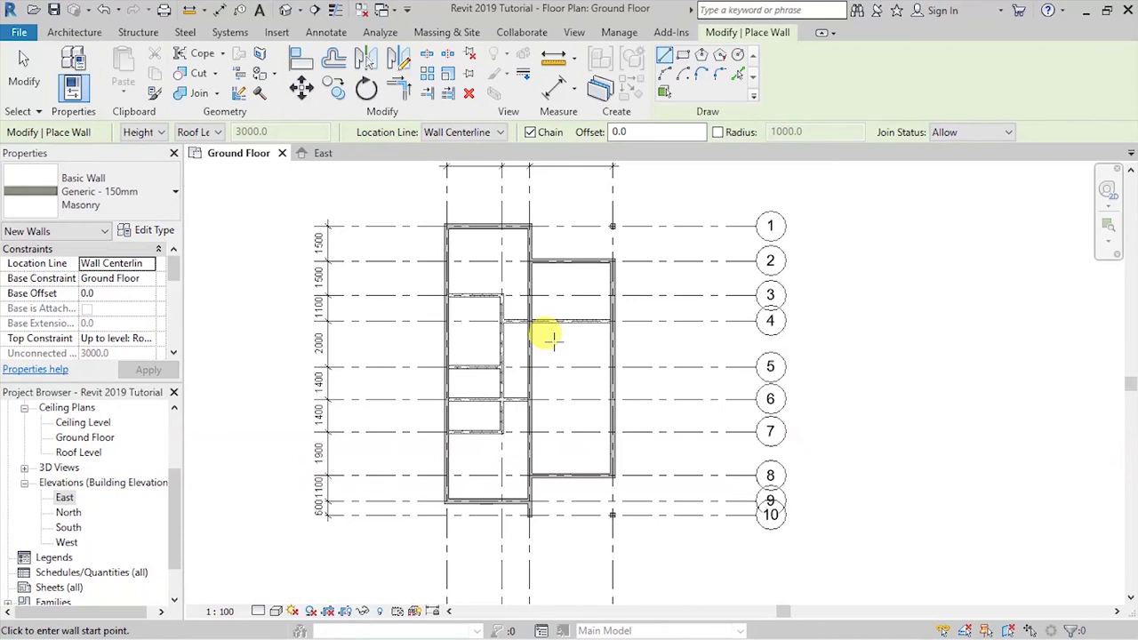
scroll(470, 336, up, 2)
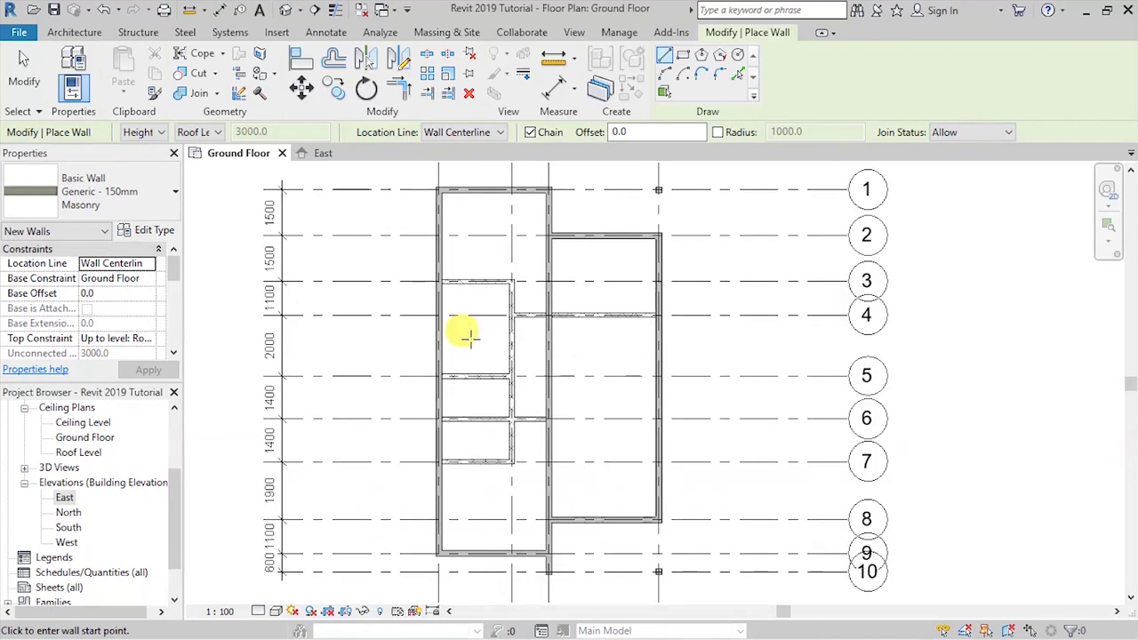